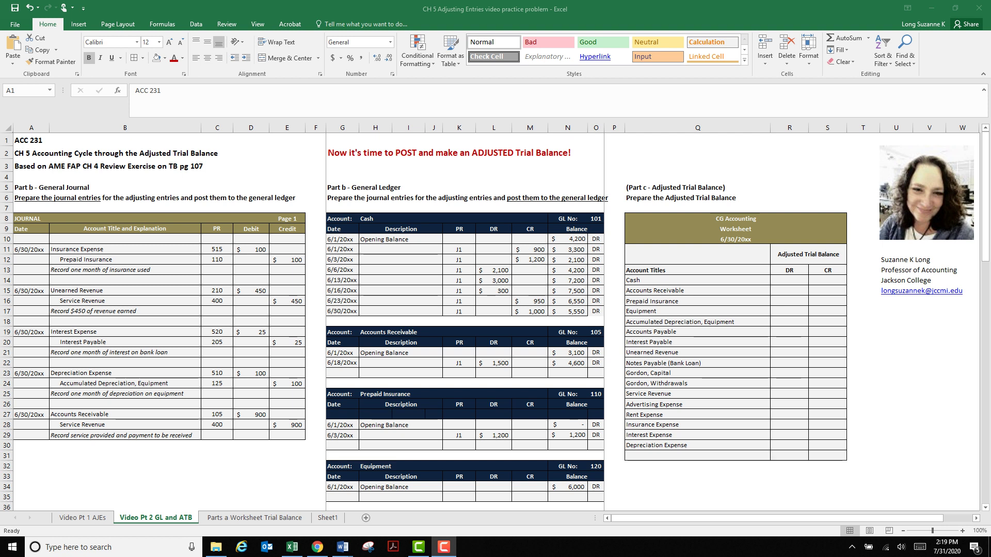
mouse_move(443, 547)
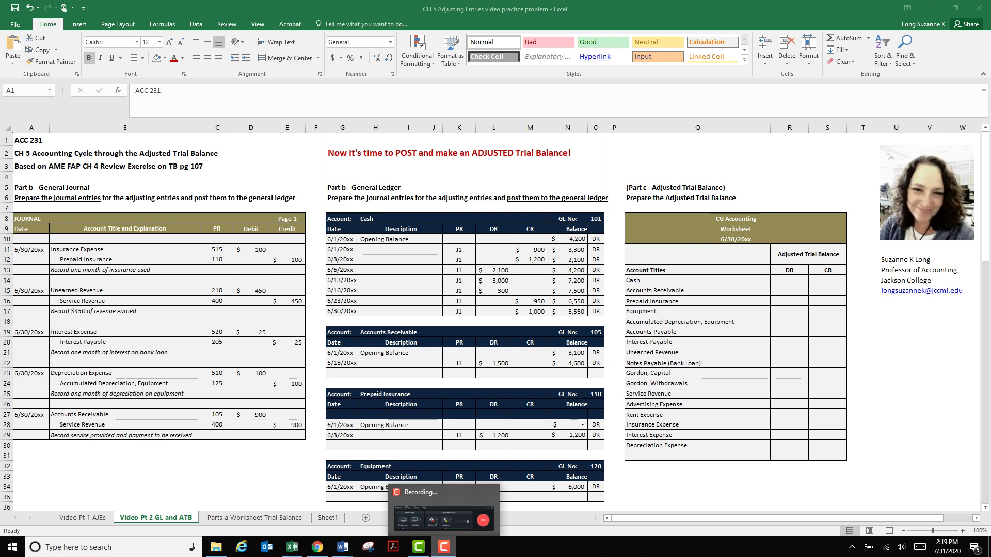
left_click(444, 547)
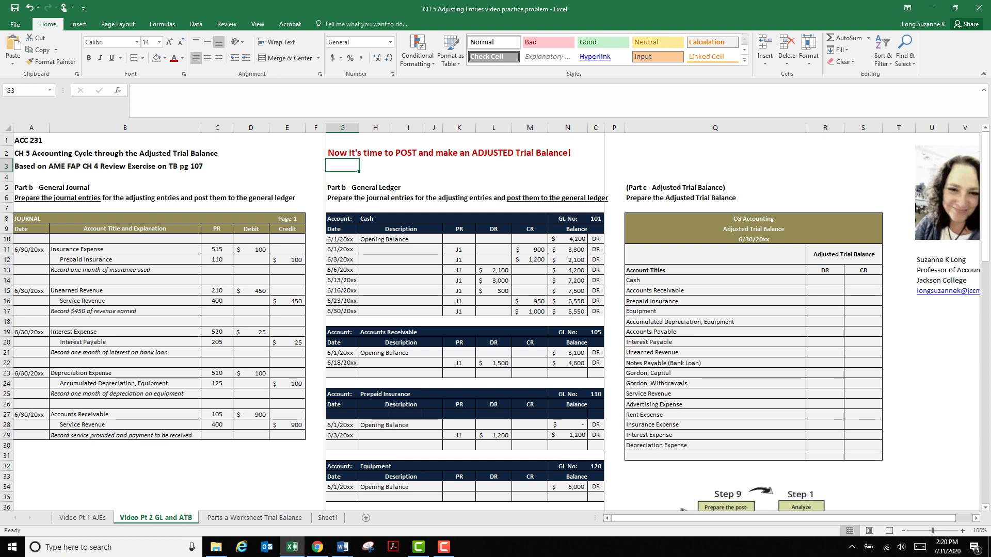
- Examine the accounting cycle diagram below the adjusted trial balance, including the steps for adjusting entries and the adjusted trial balance
scroll(496, 320, "down", 9)
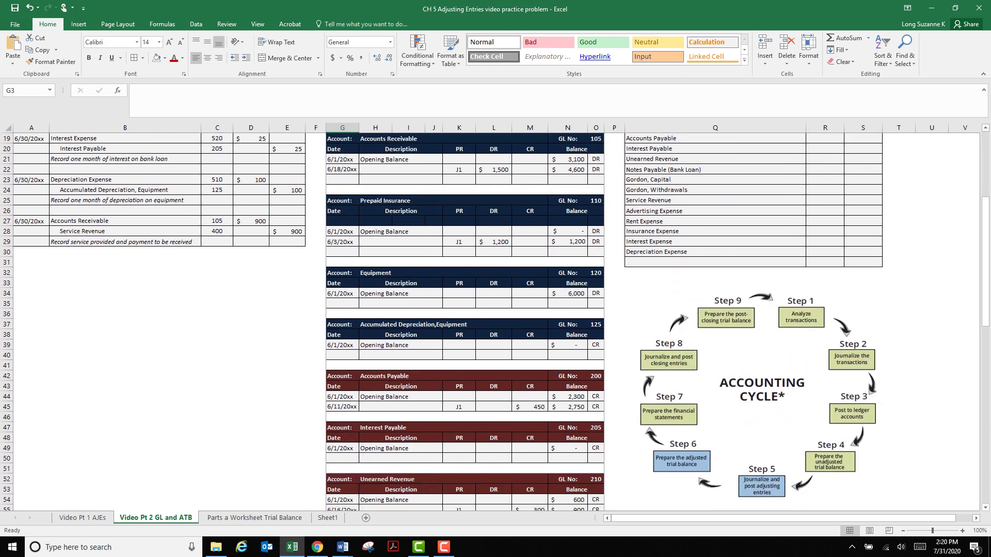
scroll(495, 320, "right", 2)
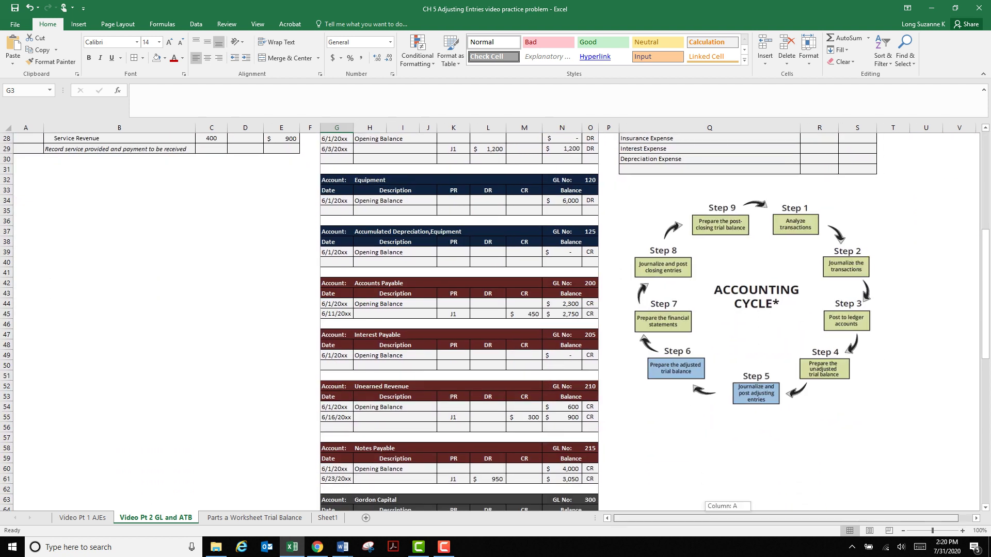
scroll(495, 320, "right", 3)
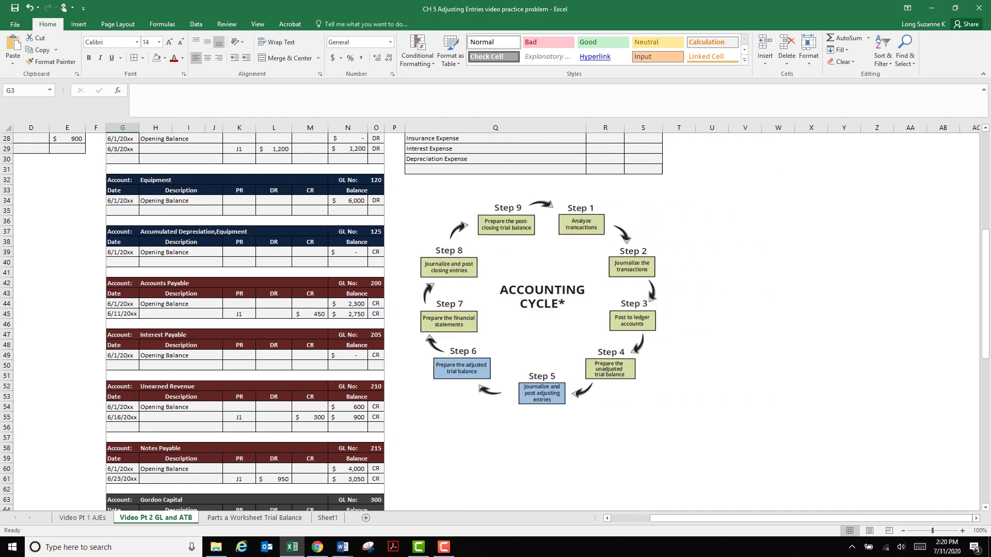
scroll(495, 320, "up", 3)
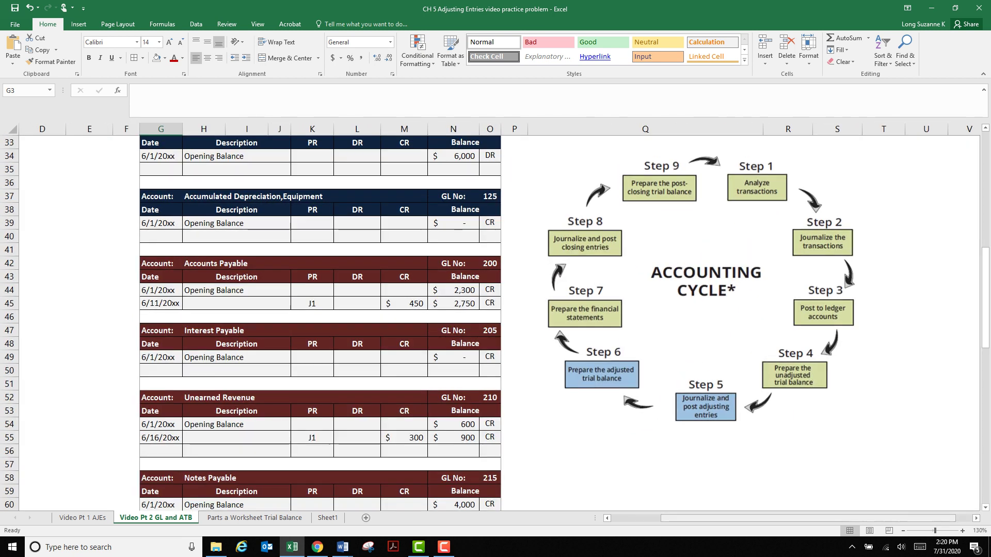
scroll(495, 320, "right", 1)
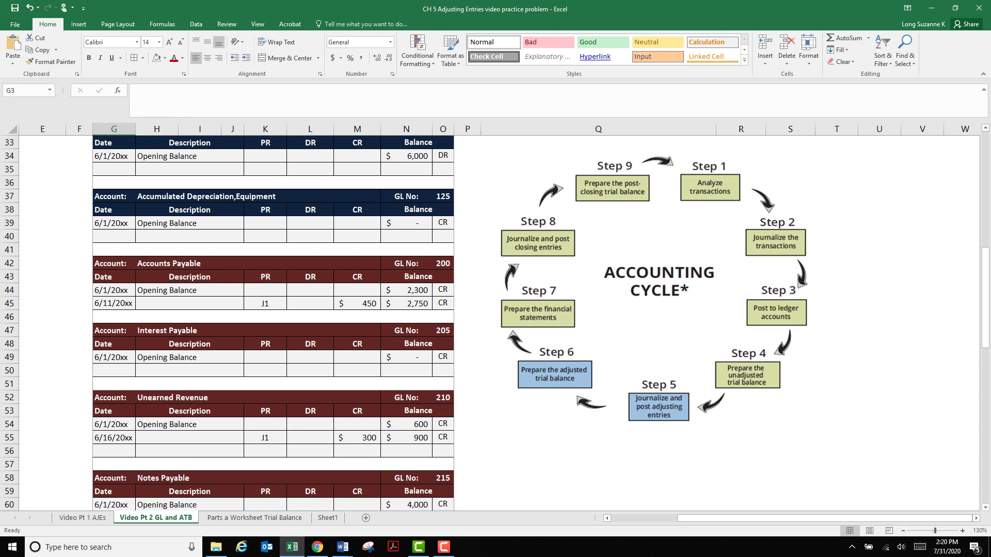
scroll(495, 320, "right", 3)
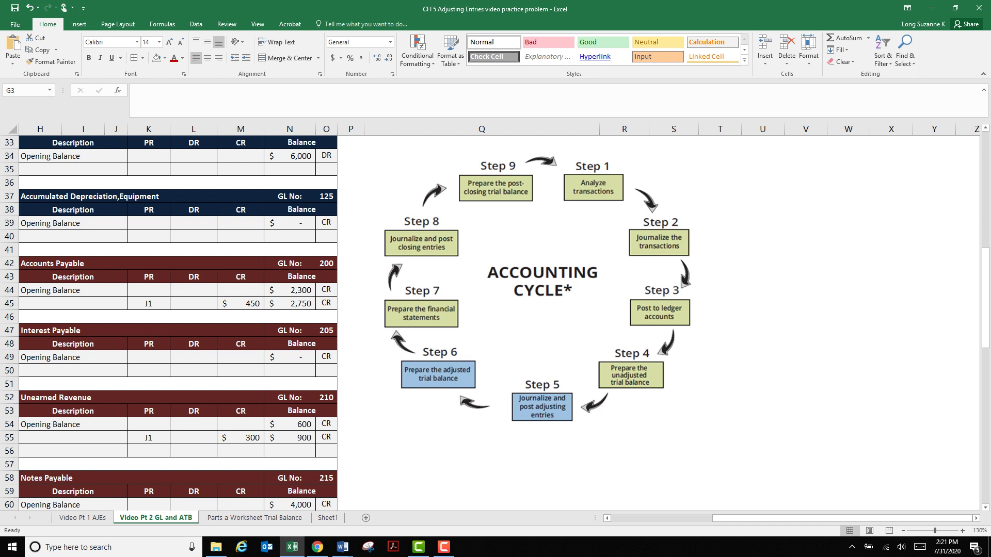
left_click(538, 288)
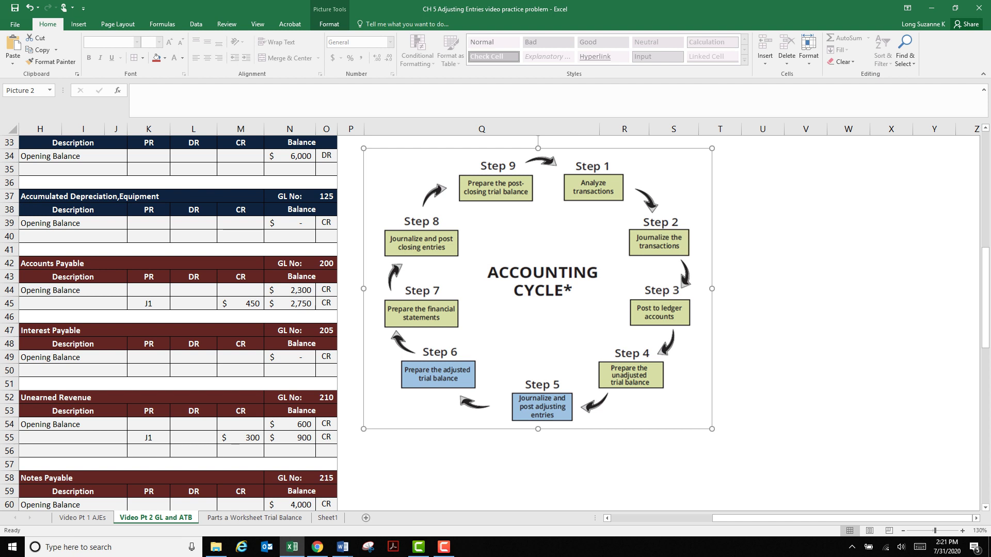
scroll(495, 310, "down", 3)
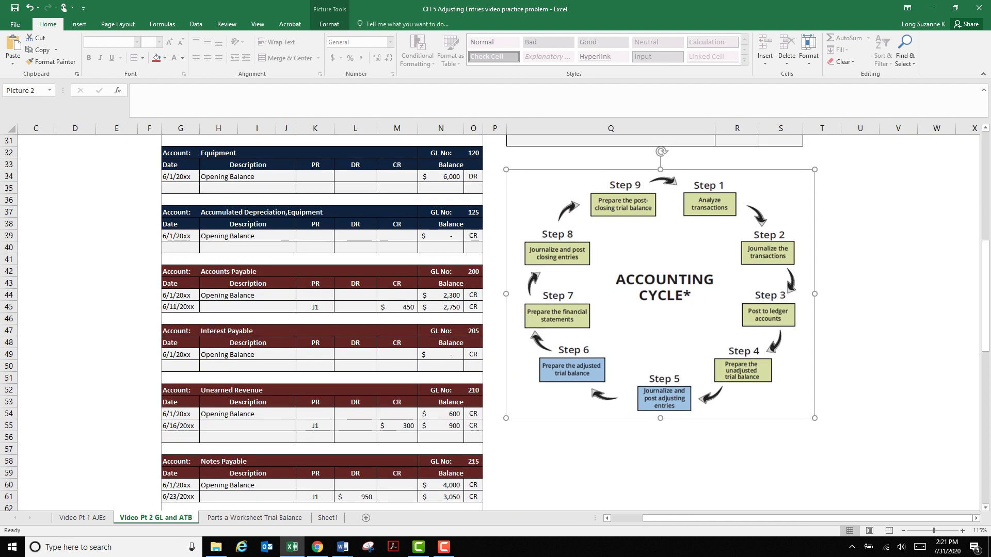
scroll(495, 309, "up", 3)
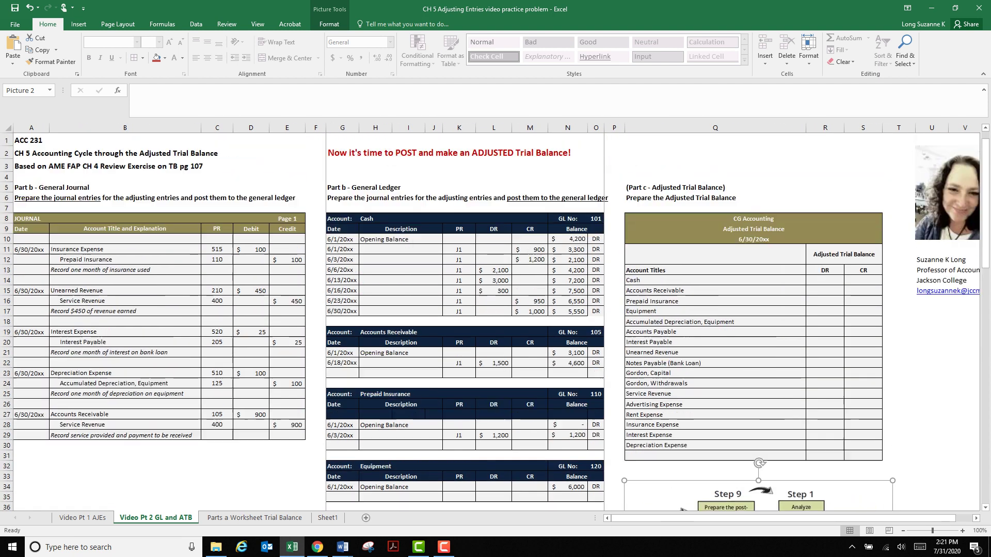
- Widen column I slightly in the Description area of the general ledger
left_click(251, 152)
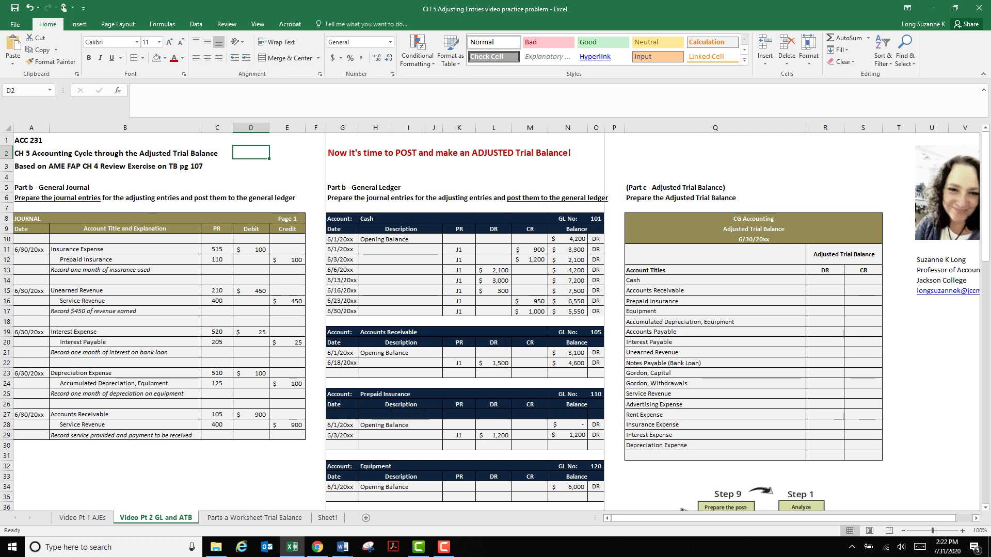
left_click_drag(424, 128, 436, 128)
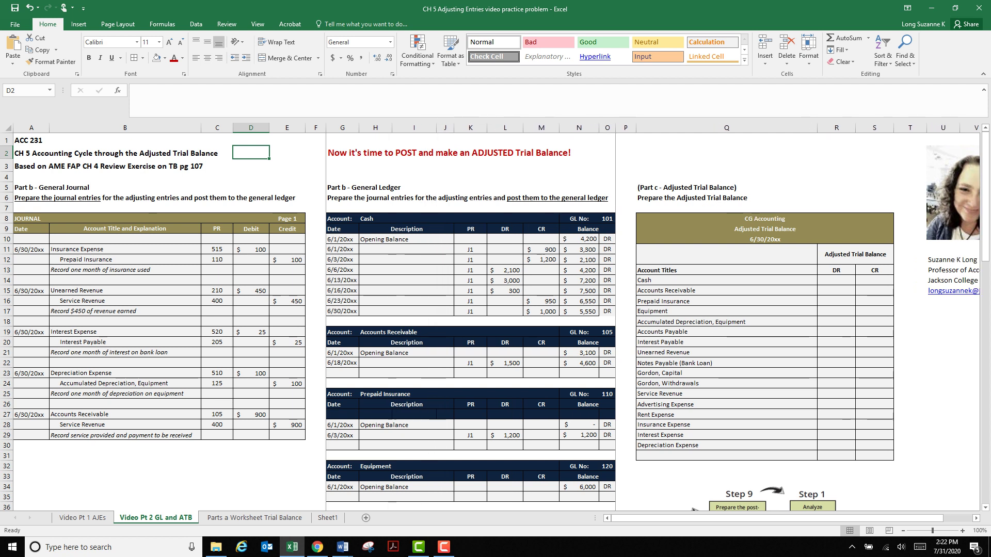
left_click(505, 404)
left_click_drag(836, 311, 726, 311)
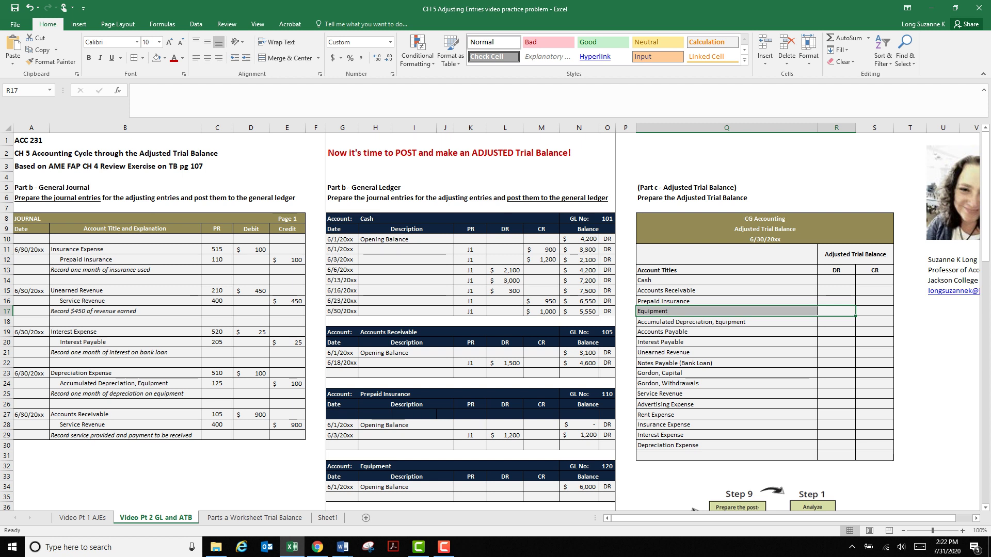
- Set the width of column T, beside the adjusted trial balance, to 5
left_click(910, 127)
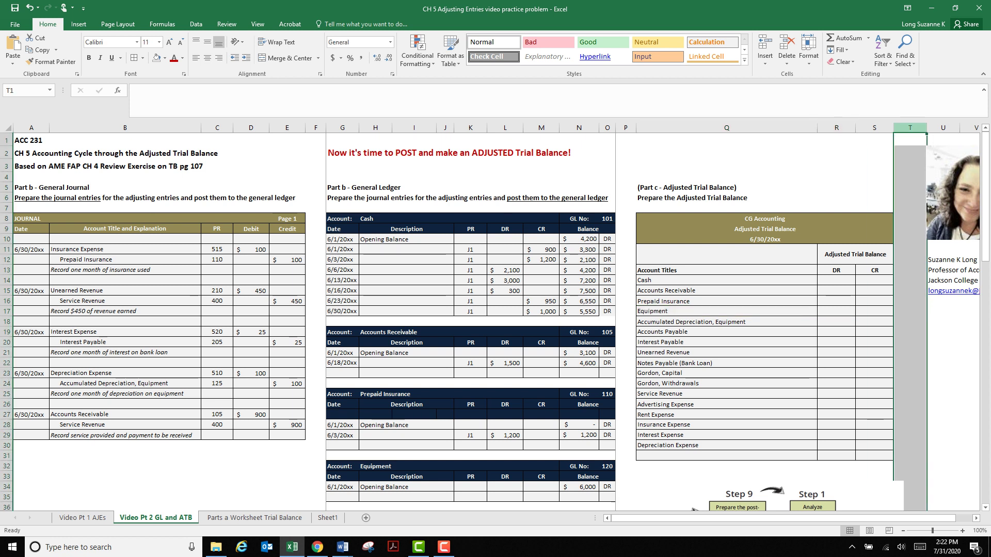
right_click(911, 129)
left_click(949, 253)
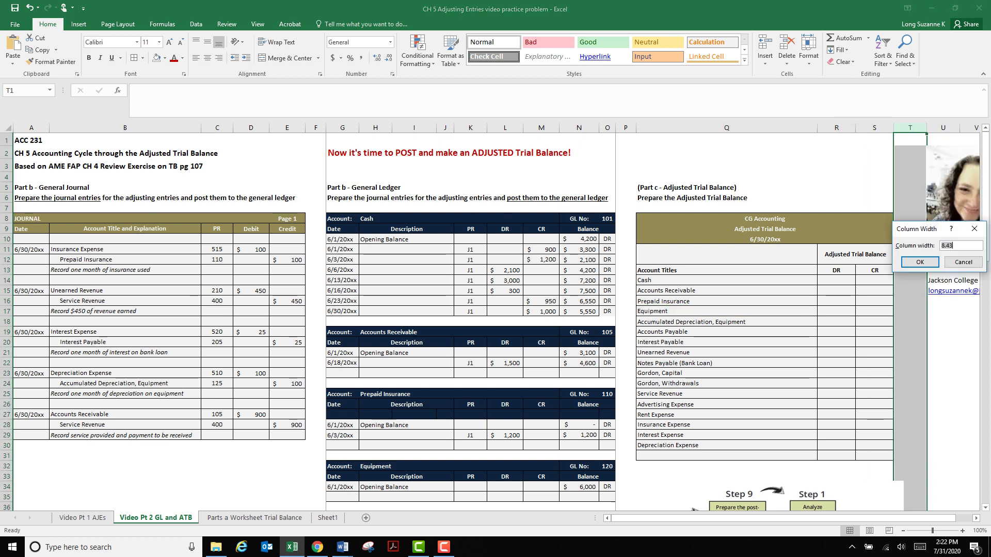
type("5")
key("Return")
left_click(963, 363)
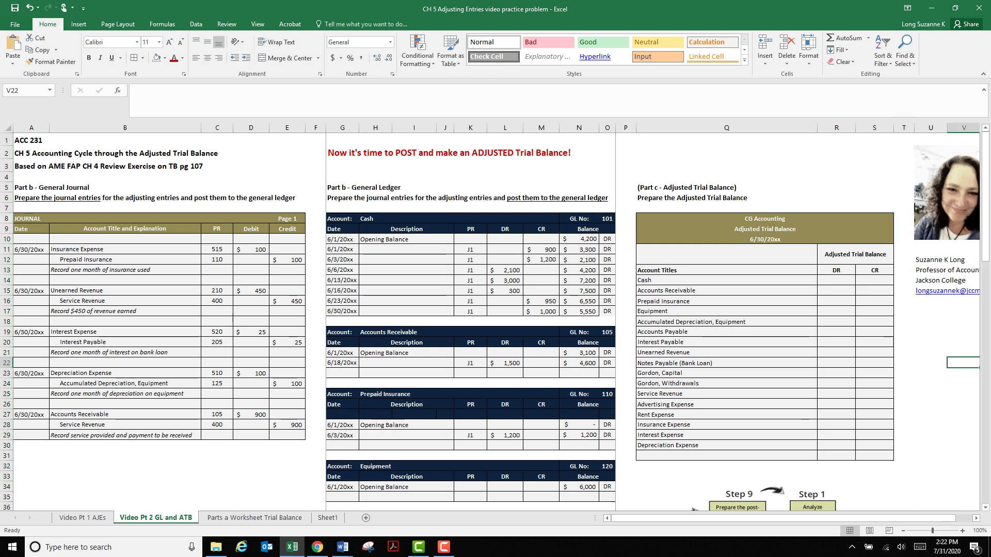
- Enter a debit of 600 on the first line of the Insurance Expense ledger account
left_click(125, 497)
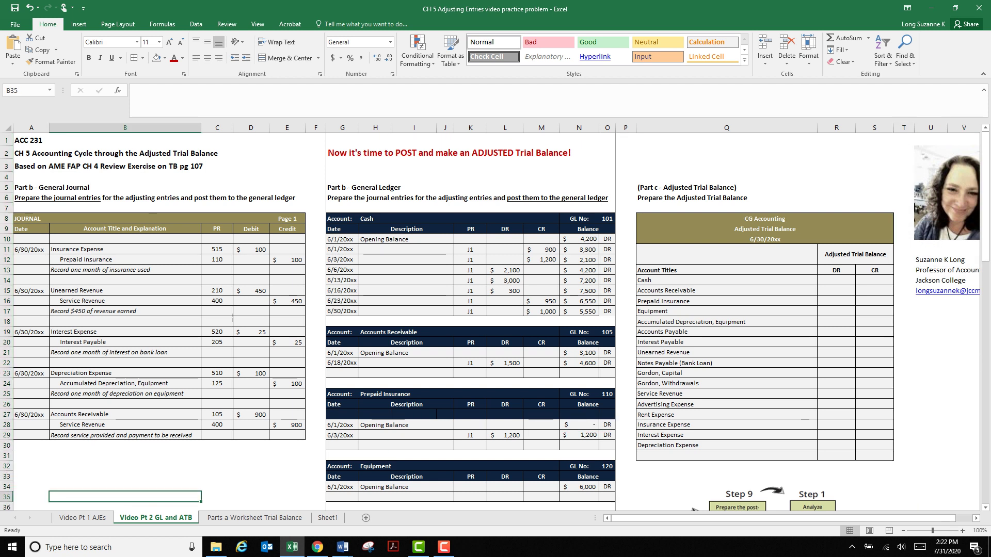
left_click_drag(125, 249, 287, 260)
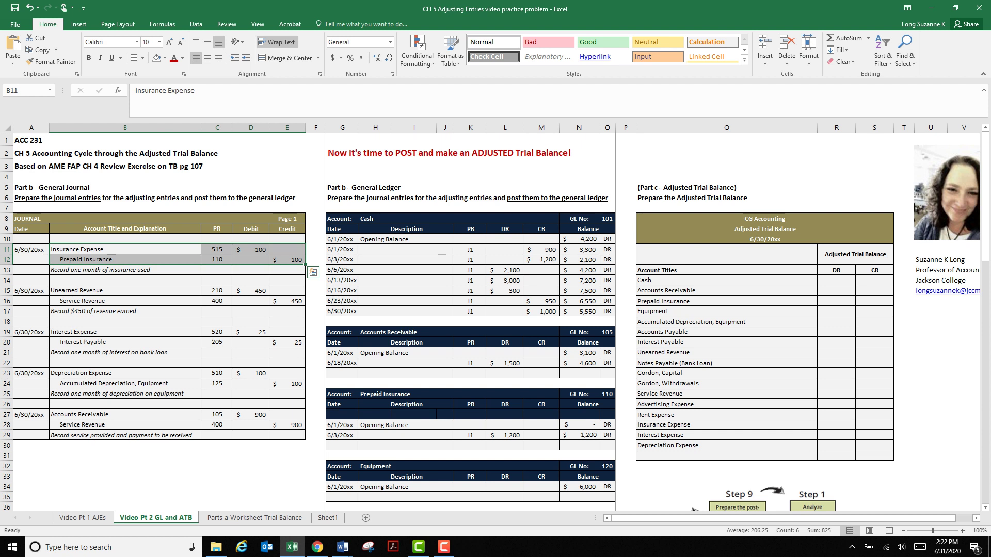
left_click(406, 280)
scroll(406, 280, "down", 8)
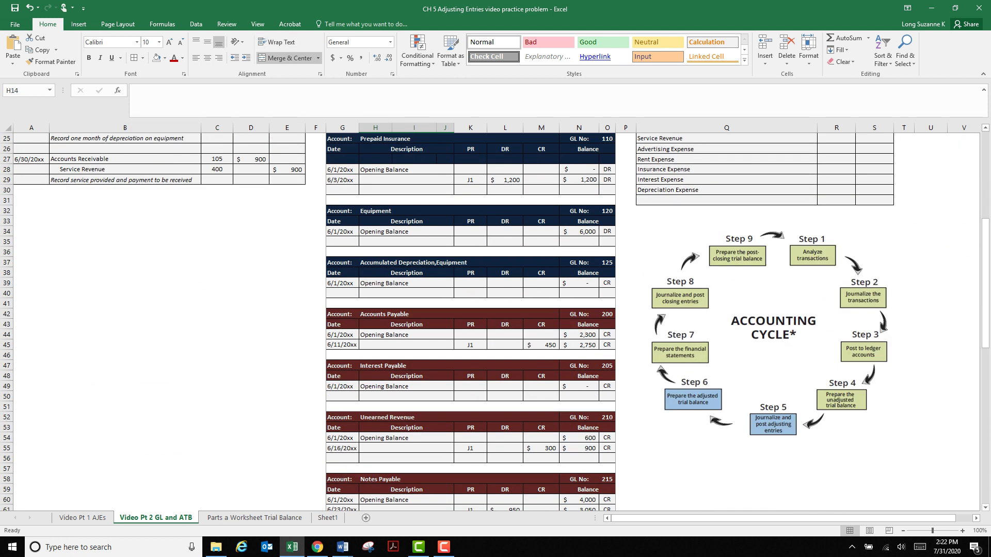
scroll(494, 321, "down", 15)
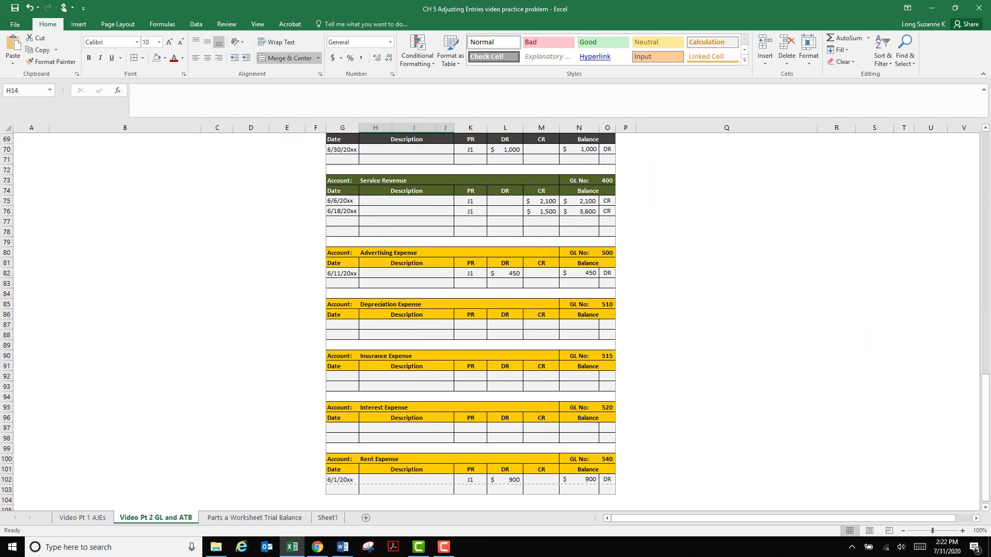
scroll(494, 321, "down", 2)
left_click(406, 303)
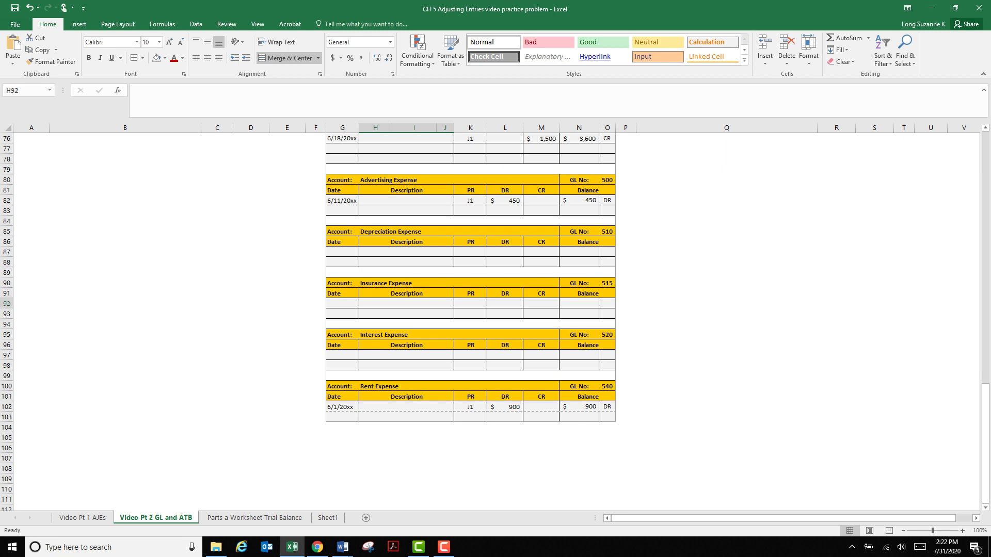
left_click(504, 303)
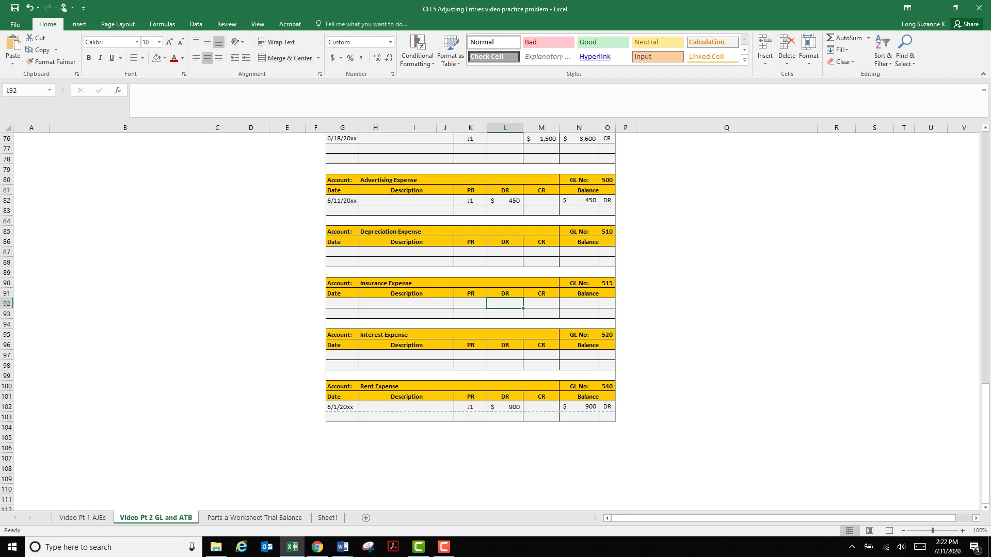
type("600")
left_click(578, 323)
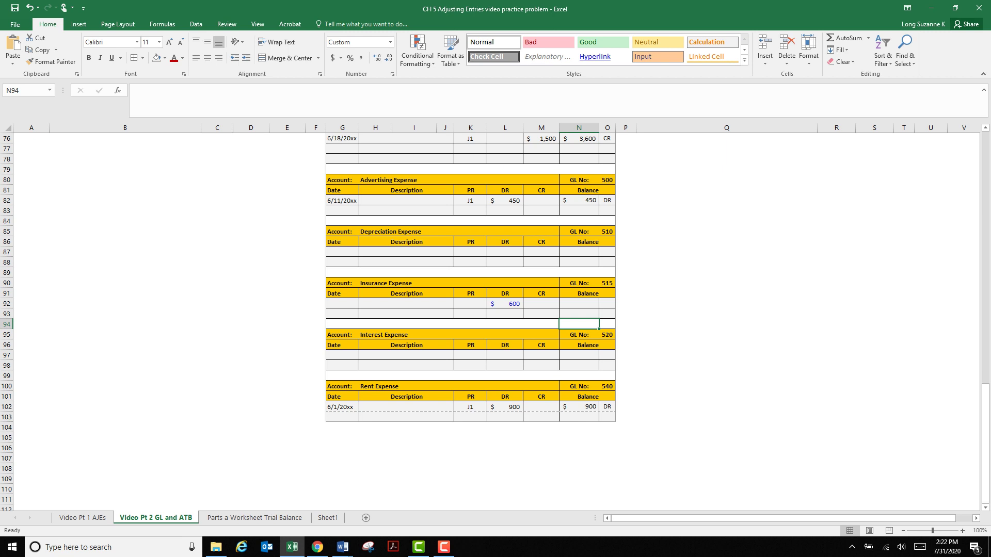
- Check the insurance adjusting entry in the journal and change the Insurance Expense ledger debit to 100
scroll(471, 320, "up", 20)
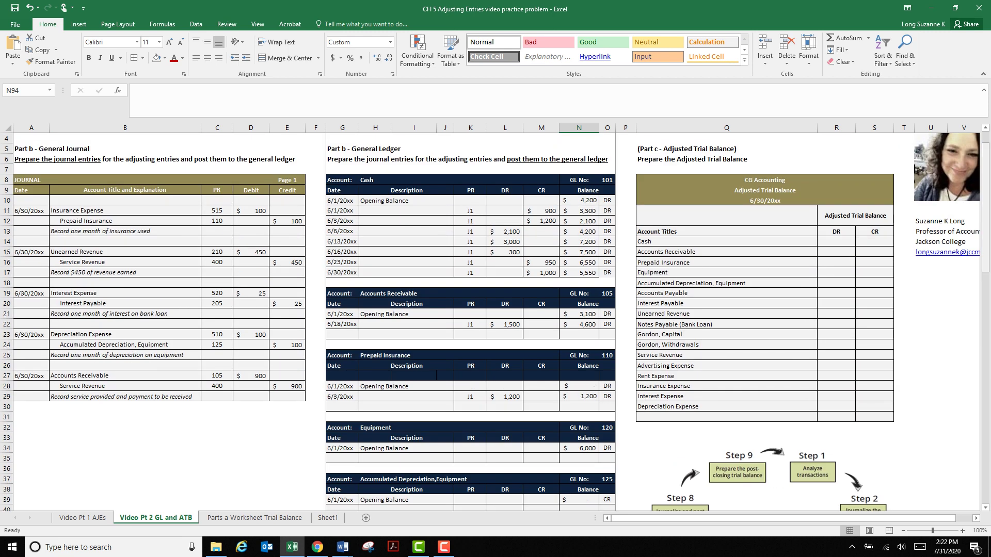
left_click_drag(984, 207, 984, 438)
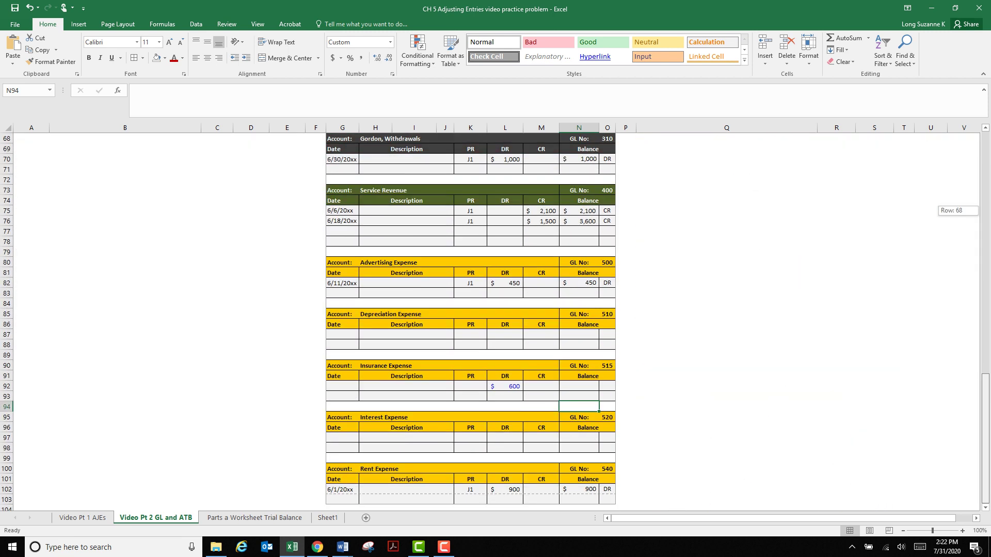
left_click(505, 386)
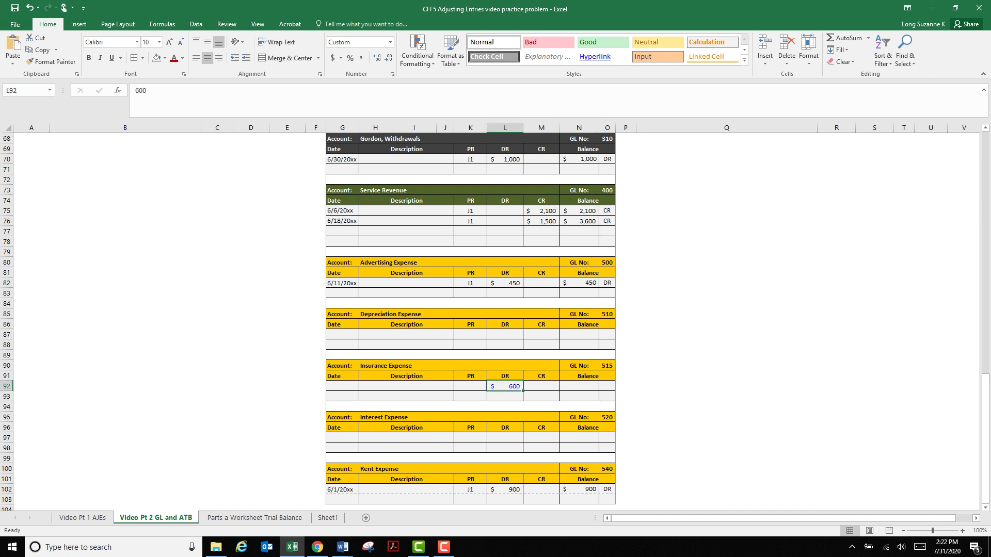
type("100")
left_click(726, 396)
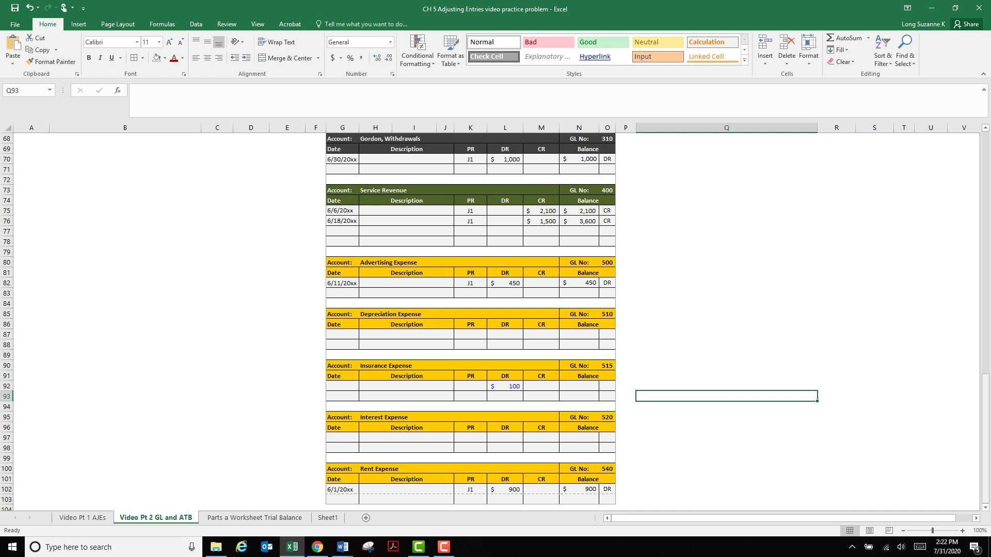
- Enter a credit of 100 on the empty line of the Prepaid Insurance ledger account
left_click_drag(985, 441, 984, 232)
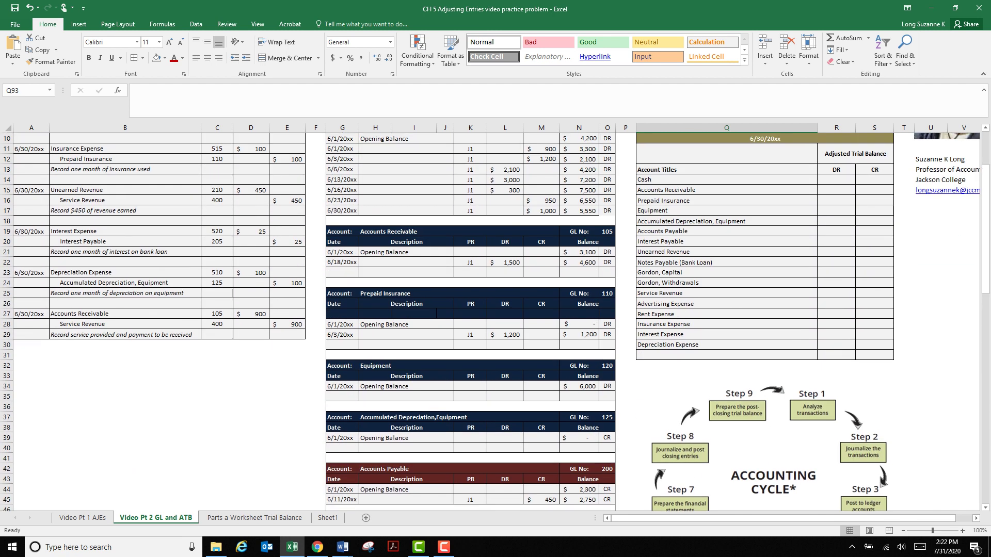
left_click(541, 345)
type("100")
left_click(470, 345)
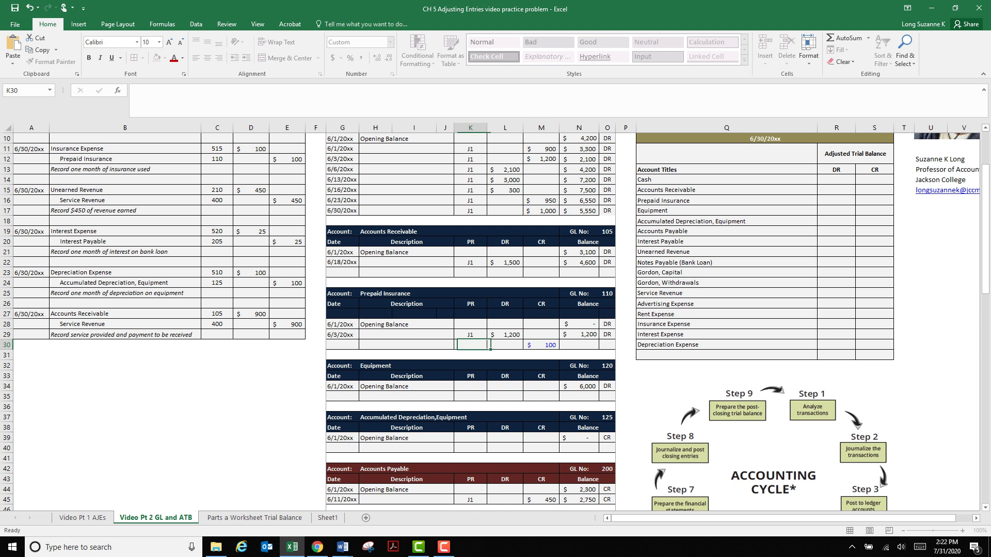
- Date the new Prepaid Insurance ledger line 6/30/20xx and set its posting reference to J2
left_click(342, 344)
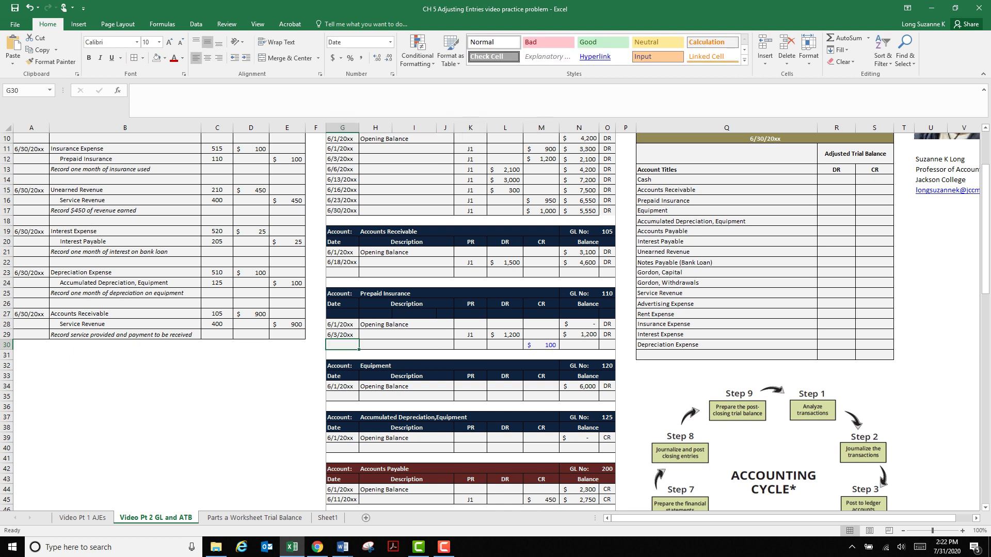
type("6/30/2")
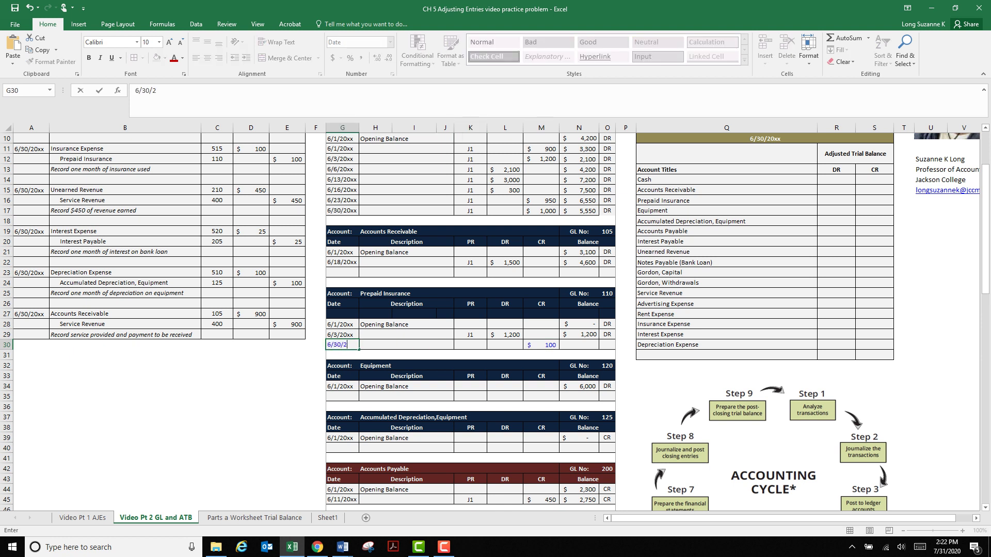
type("0xx")
key("Tab")
key("Tab")
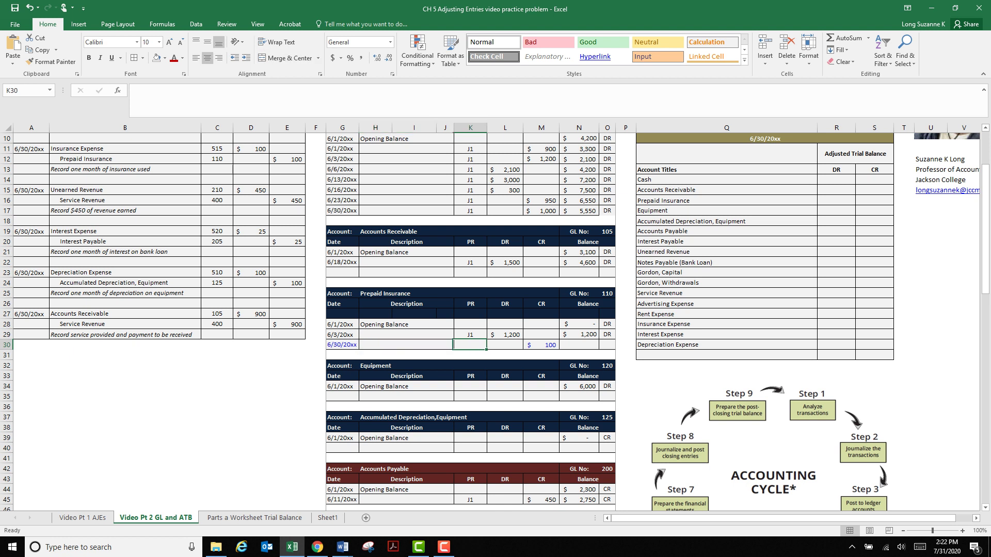
type("J2")
key("Return")
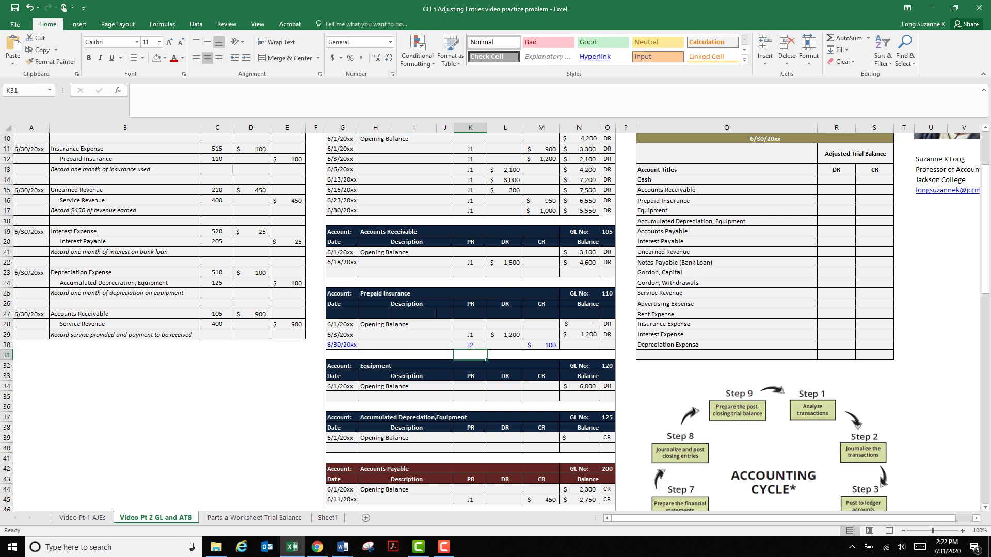
scroll(471, 320, "up", 3)
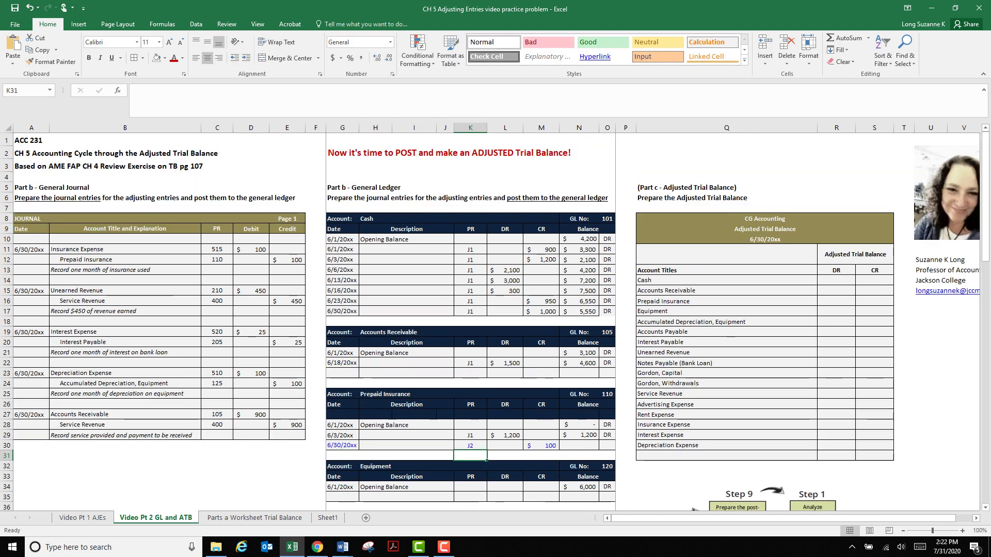
- Change the journal's page label to Page 2 and compare it with the J2 posting reference in Prepaid Insurance
left_click(287, 218)
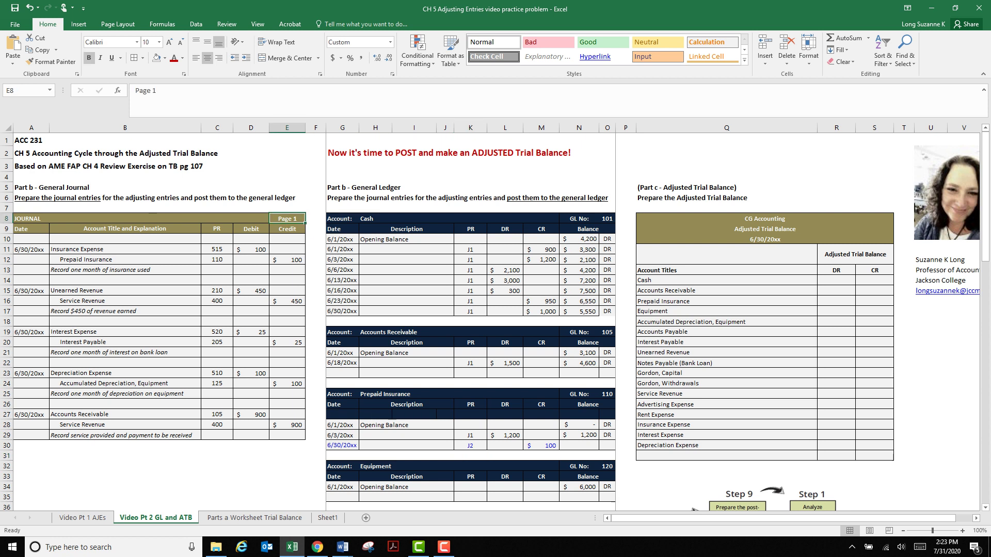
left_click(157, 90)
key("BackSpace")
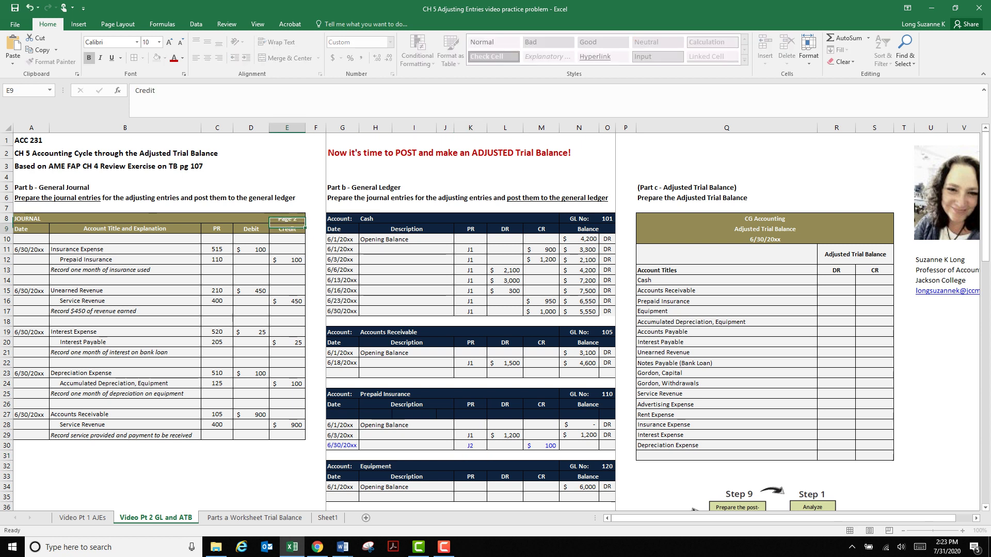
left_click(287, 218)
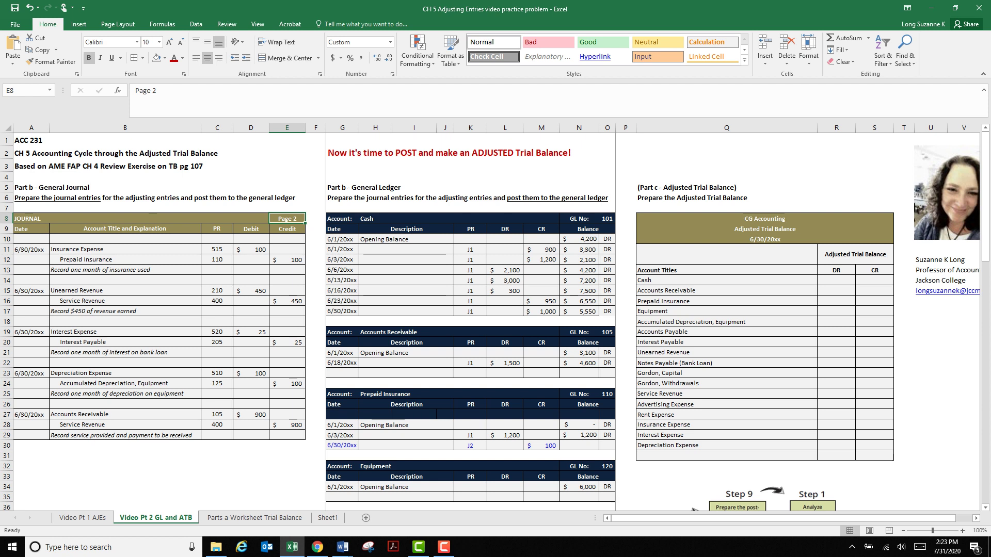
left_click(469, 444)
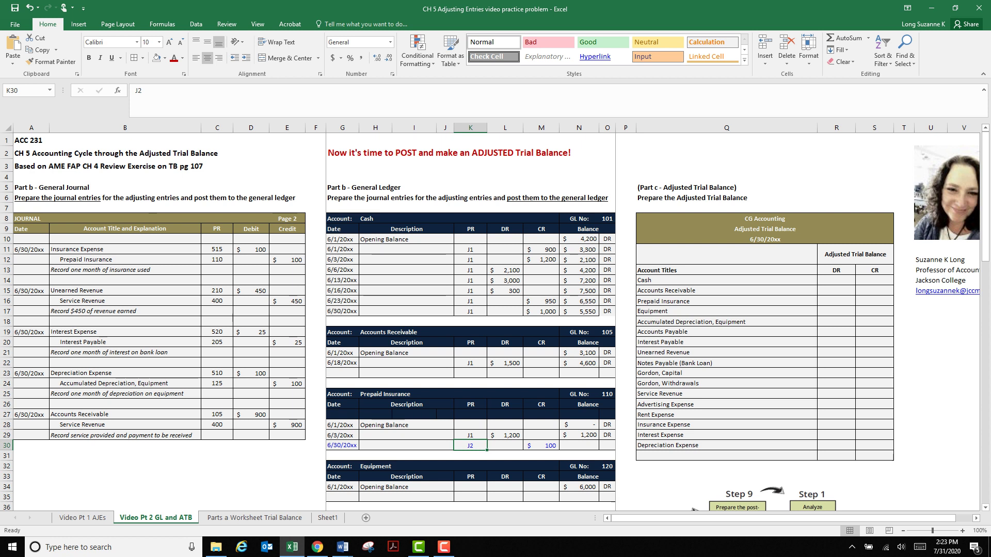
left_click_drag(31, 219, 300, 221)
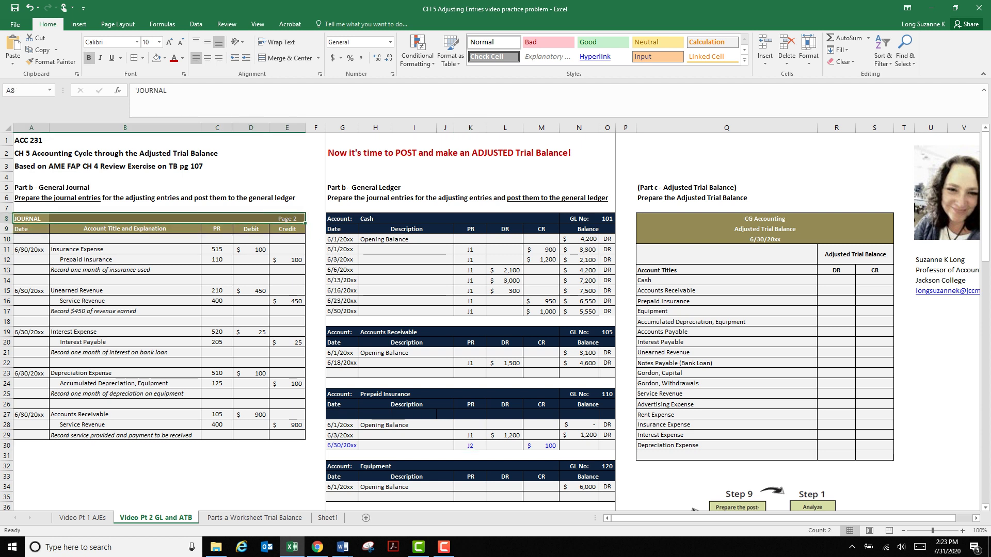
left_click(470, 445)
- Calculate the new Prepaid Insurance balance in N30 as the previous balance minus the credit, with =N29-M30
left_click(541, 445)
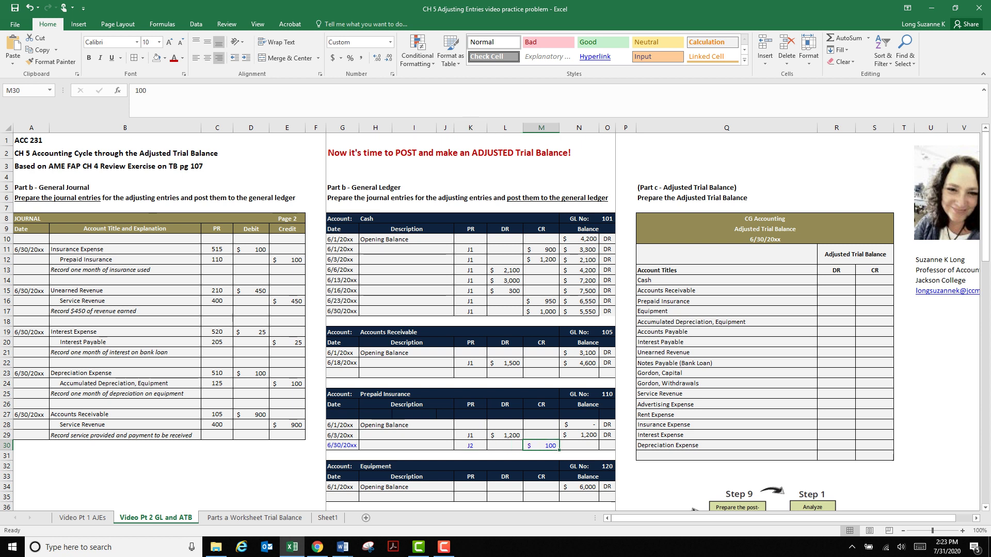
left_click(579, 445)
type("=")
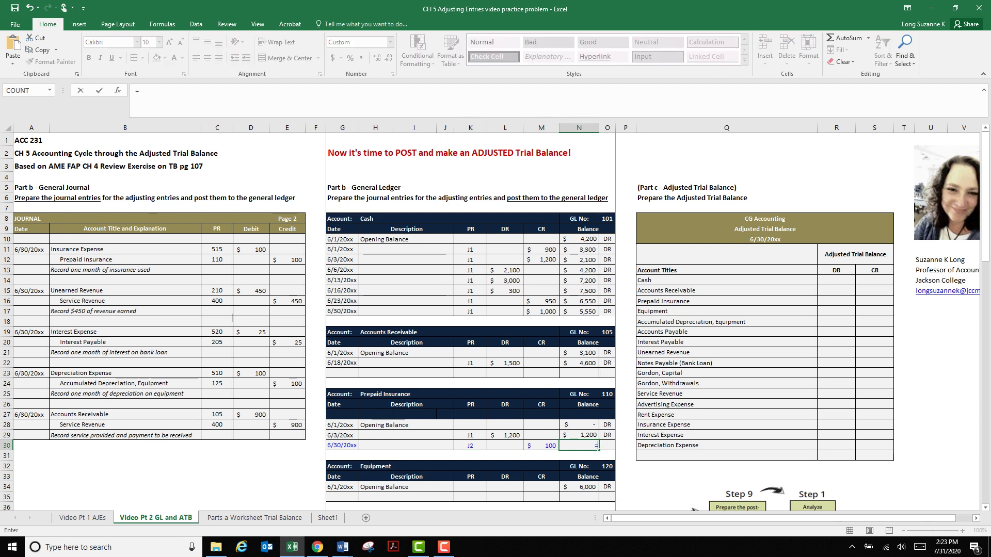
key("Up")
type("-")
key("Left")
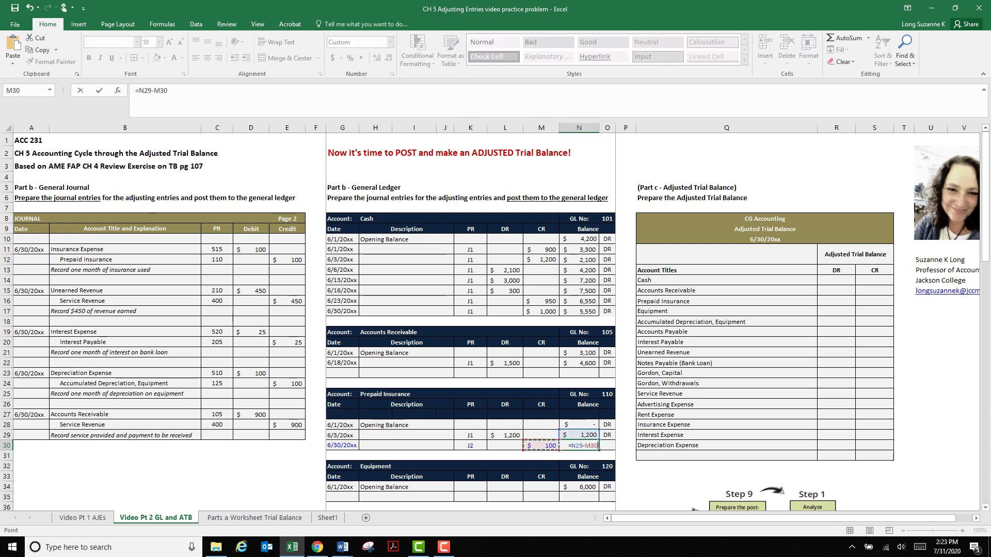
key("Return")
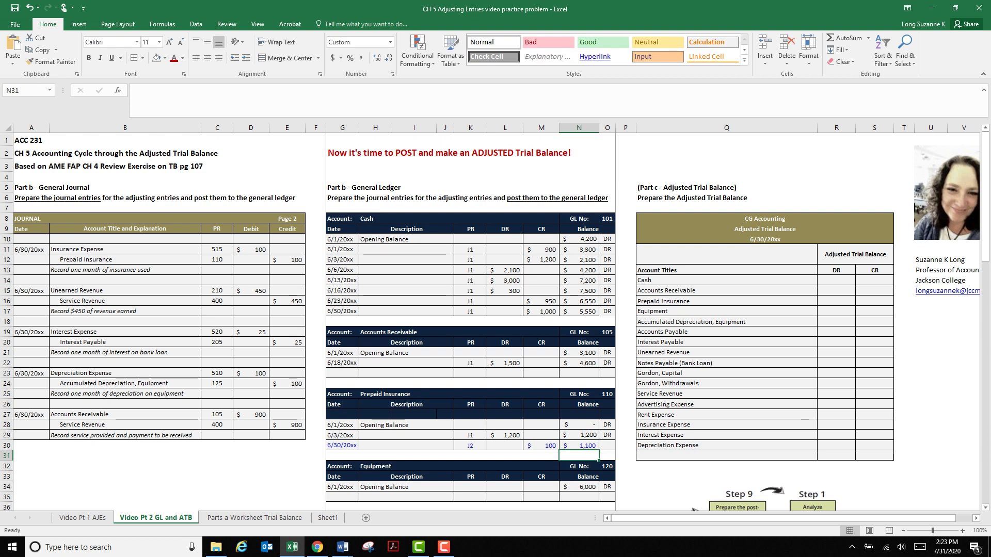
- Set the font colour of the whole 6/30/20xx Prepaid Insurance ledger line to Automatic
left_click_drag(342, 446, 607, 446)
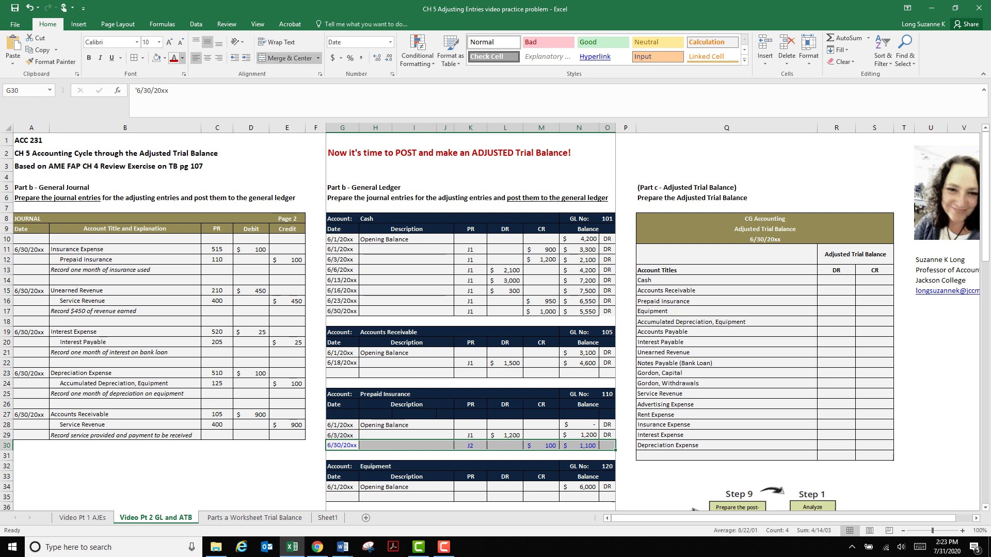
left_click(182, 57)
left_click(185, 71)
left_click(549, 445)
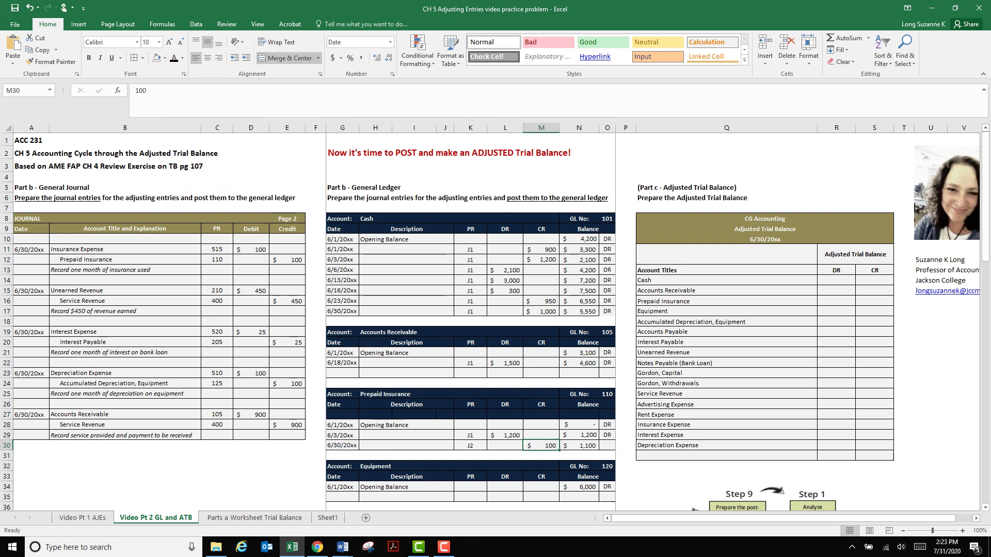
- Copy the DR balance indicator from the 6/3/20xx Prepaid Insurance line to the 6/30/20xx line
left_click(582, 446)
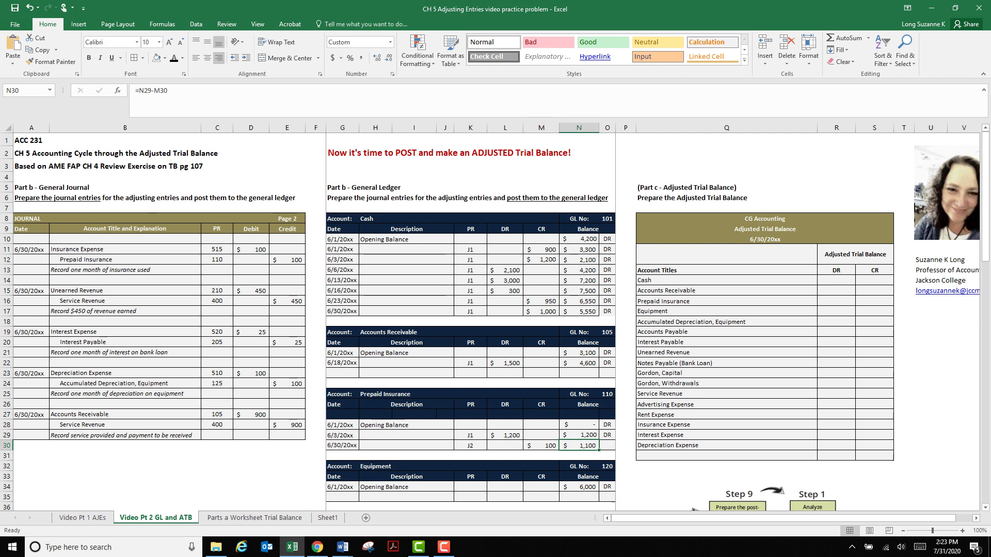
left_click(607, 435)
key("ctrl+c")
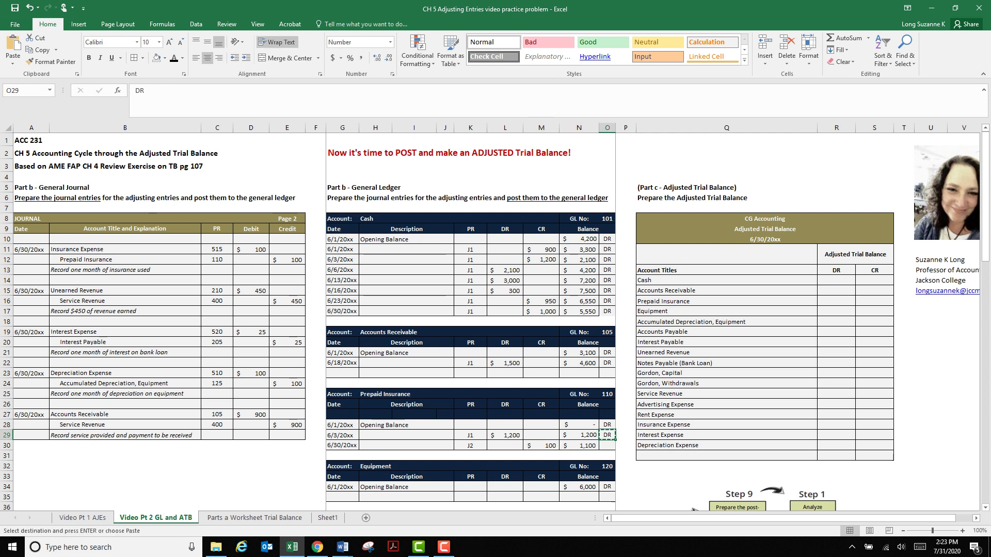
key("Down")
key("ctrl+v")
key("Escape")
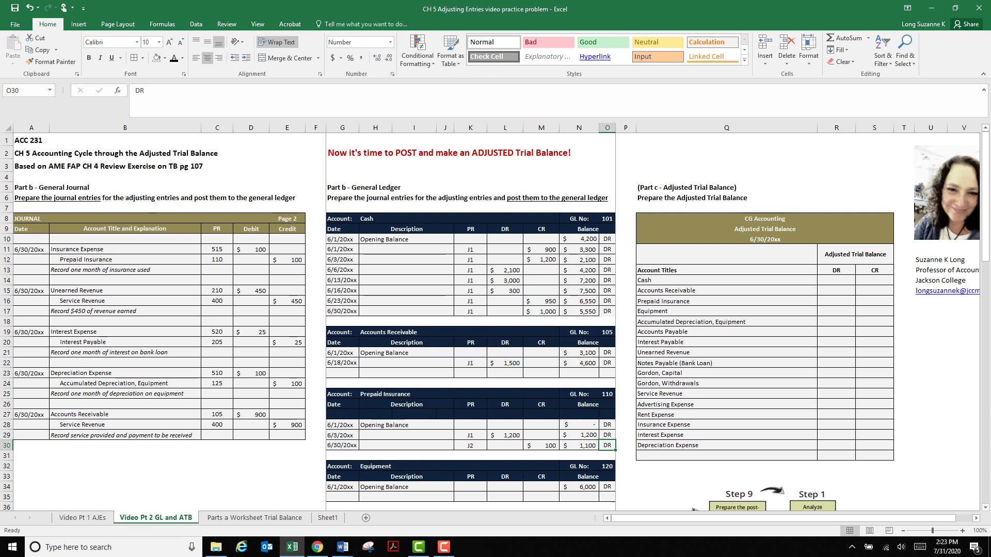
left_click(606, 311)
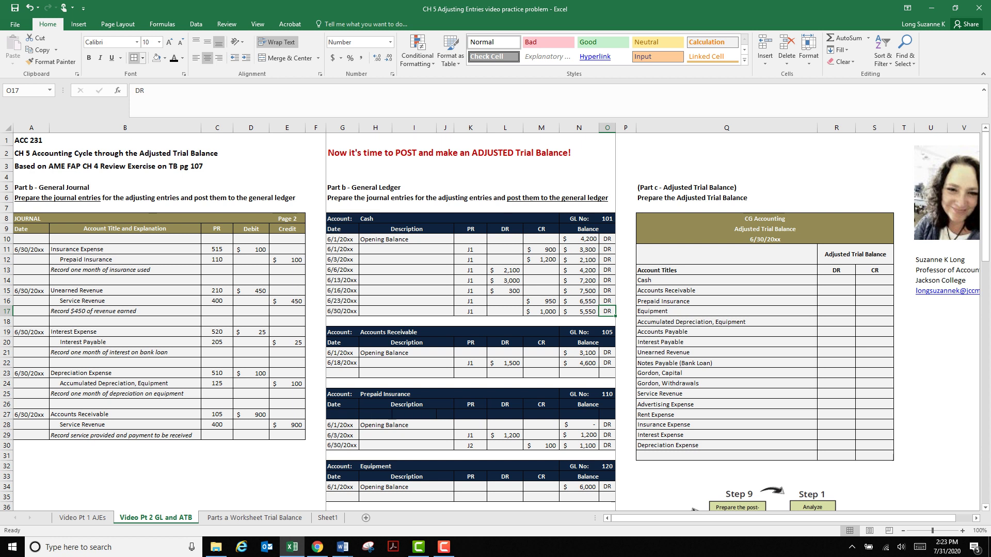
left_click(625, 321)
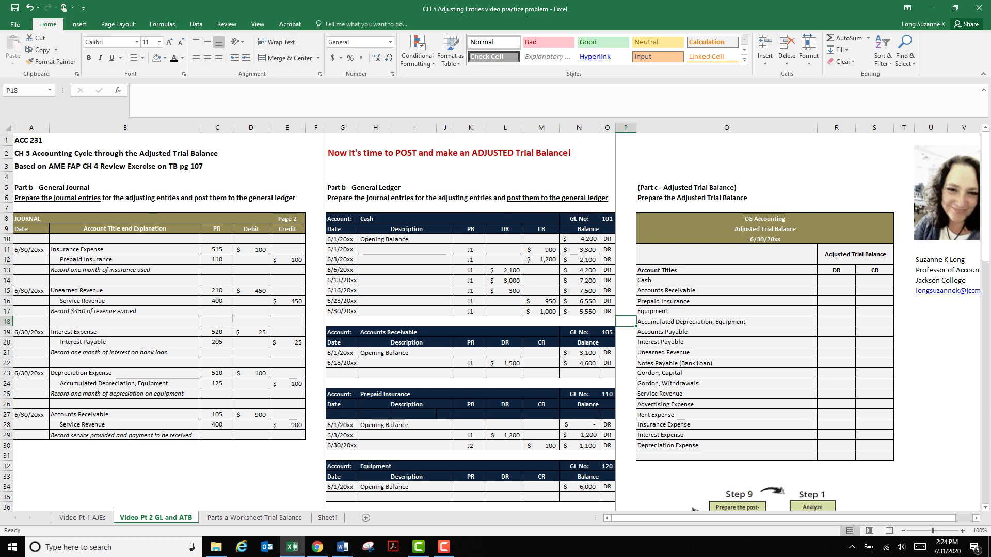
left_click(607, 312)
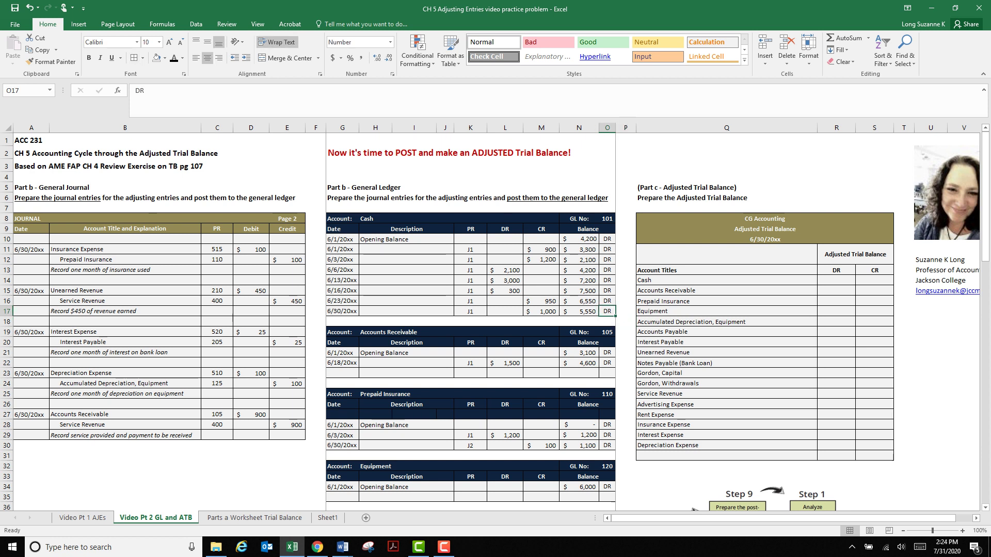
left_click(625, 353)
- Date the first Insurance Expense ledger line 6/30/20xx and set its posting reference to J2
scroll(625, 353, "down", 18)
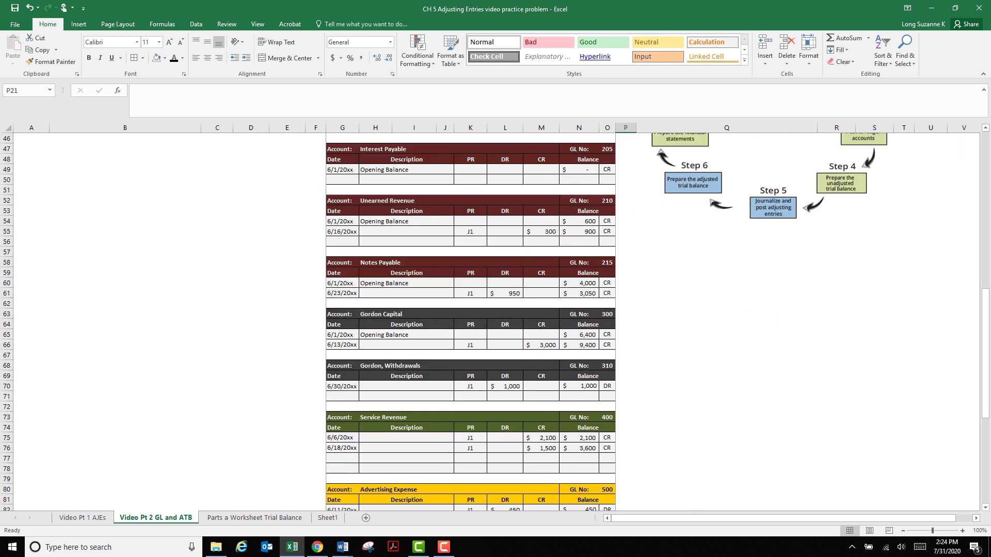
scroll(495, 320, "down", 7)
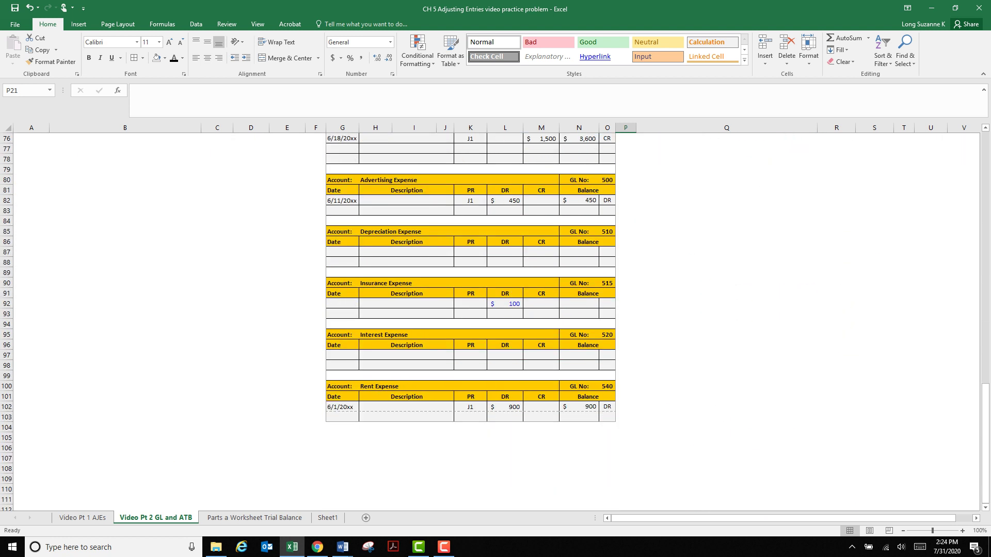
scroll(470, 320, "up", 3)
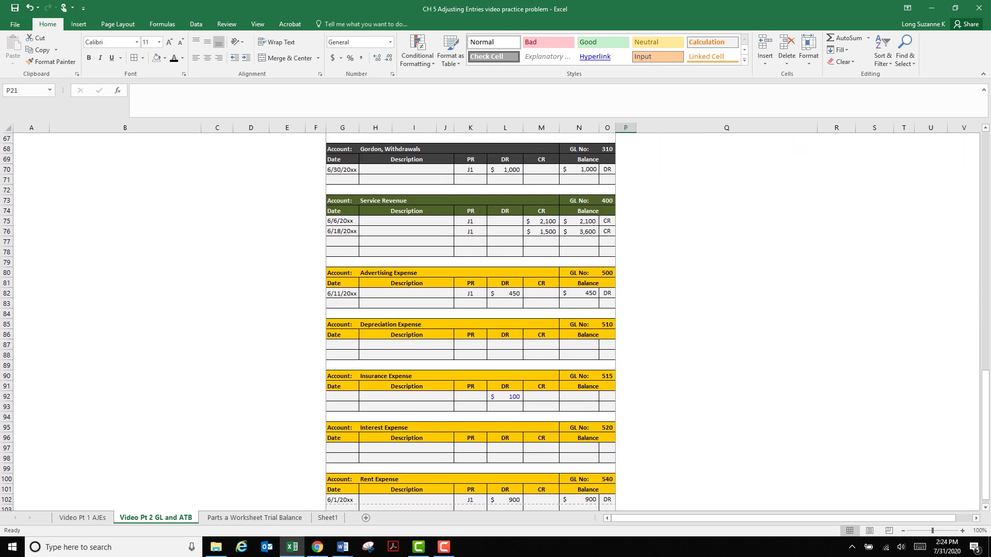
scroll(471, 320, "down", 2)
left_click(342, 334)
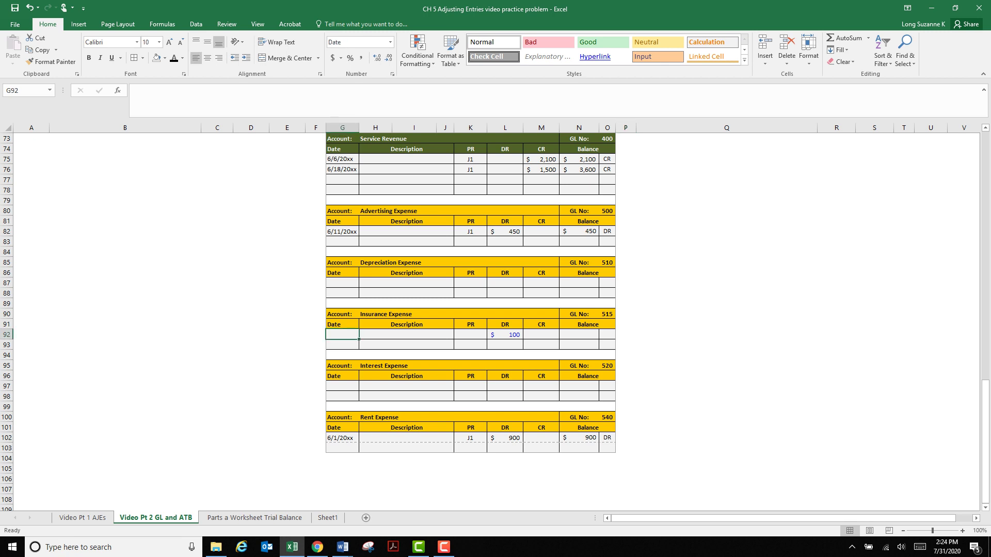
type("6/30")
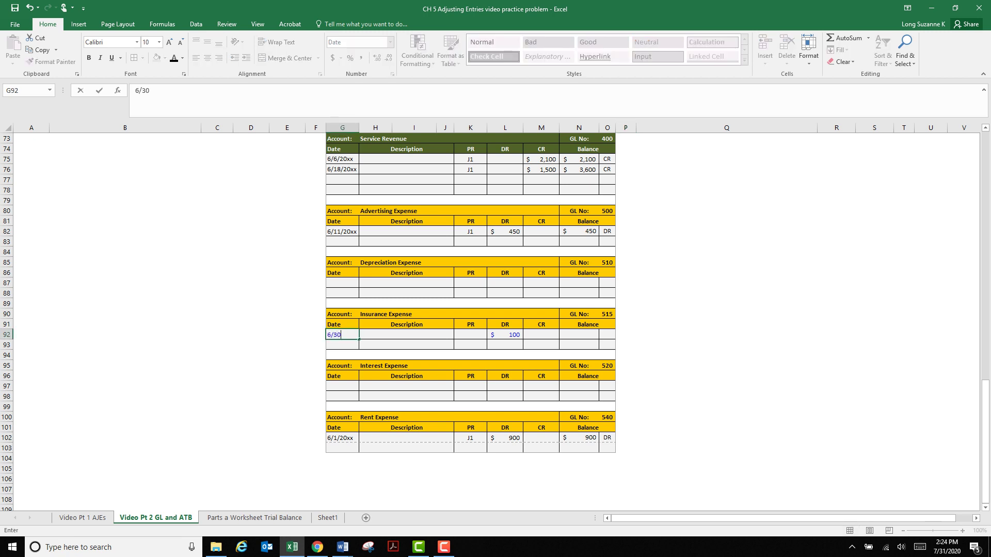
type("/20xx")
key("Tab")
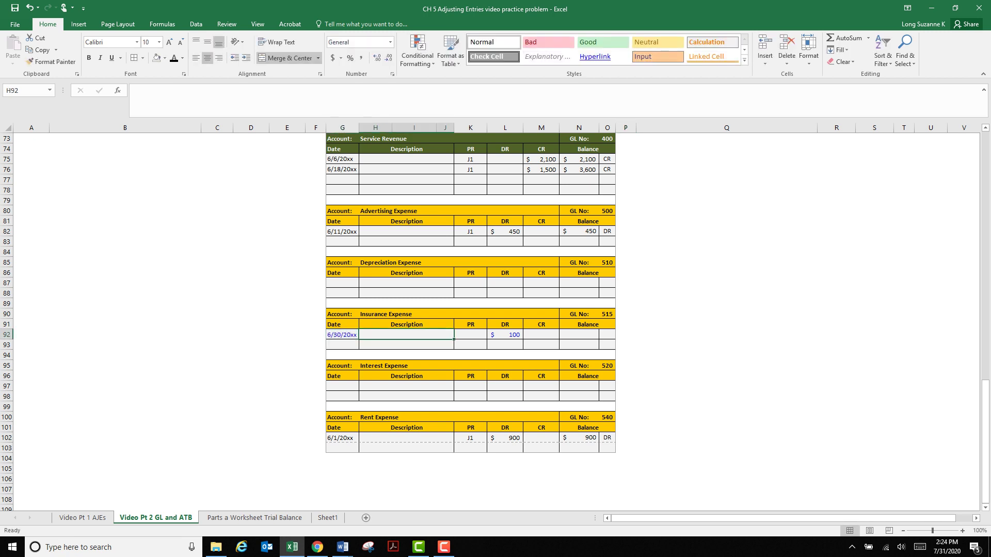
type("J2")
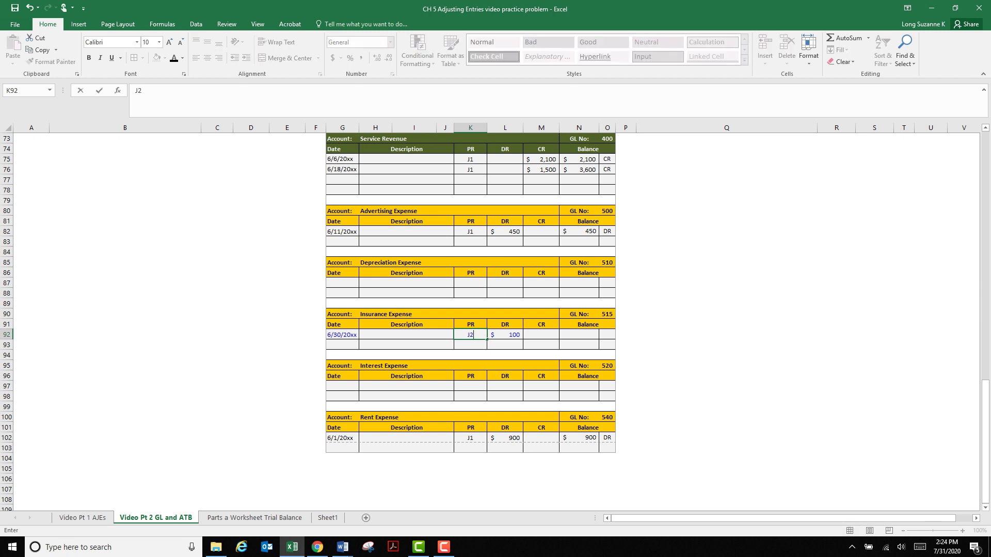
- Enter a balance of 100 marked DR on the first Insurance Expense ledger line
key("Tab")
key("Tab")
key("Tab")
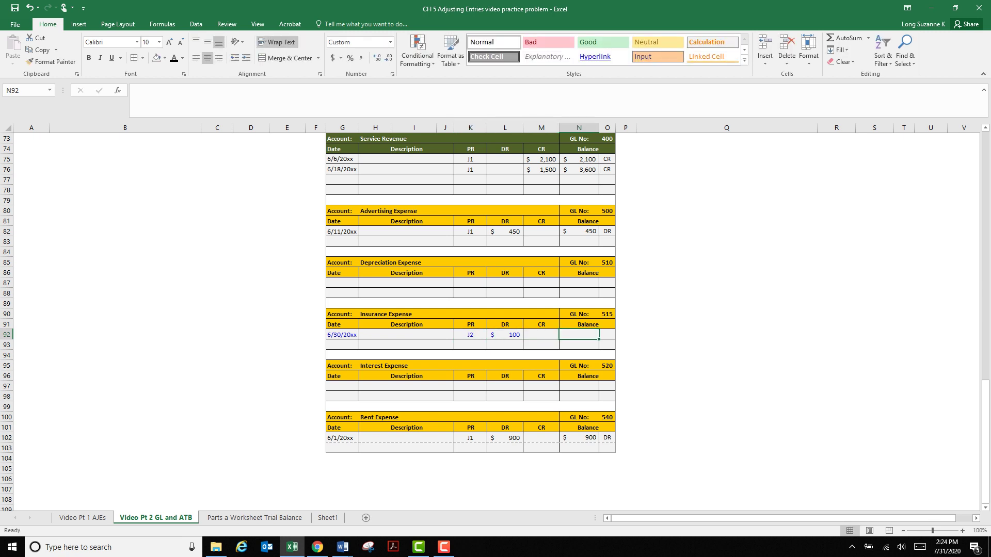
type("100")
key("Tab")
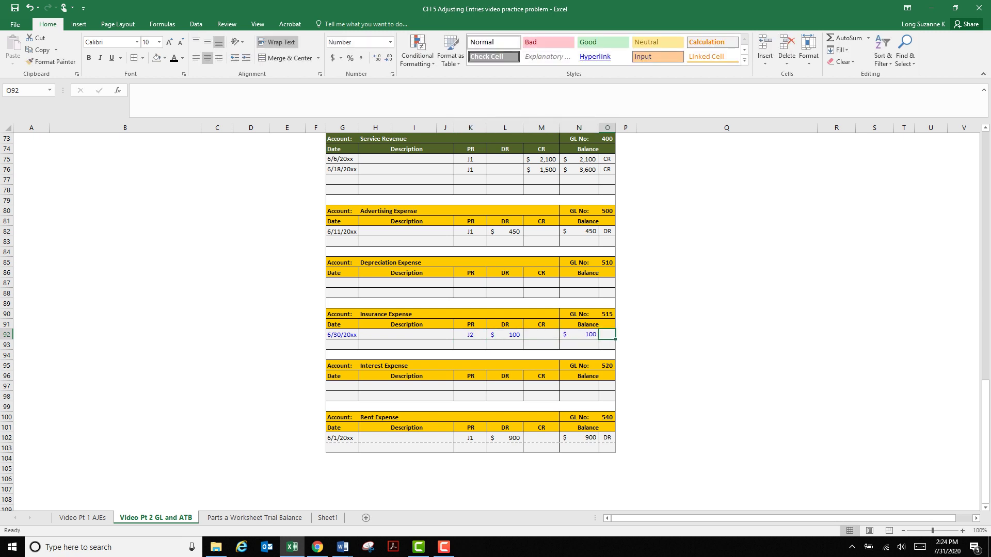
type("DR")
key("Return")
- Set the font colour of both Insurance Expense ledger lines to Automatic
mouse_move(341, 334)
left_mouse_down()
mouse_move(509, 355)
mouse_move(607, 345)
left_mouse_up()
left_click(174, 57)
left_click(315, 355)
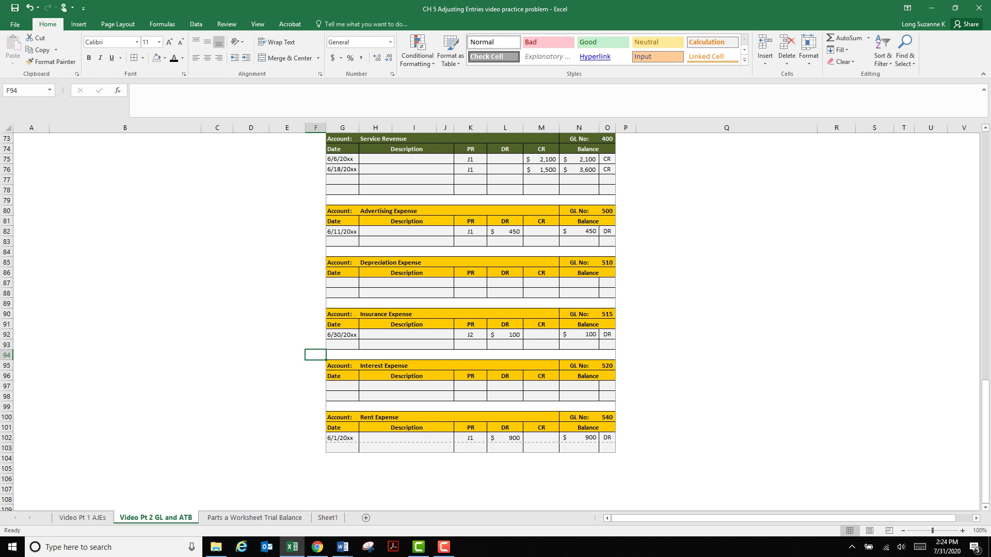
- Mark the Insurance Expense and Prepaid Insurance journal lines as posted with an x in column F
scroll(494, 320, "up", 20)
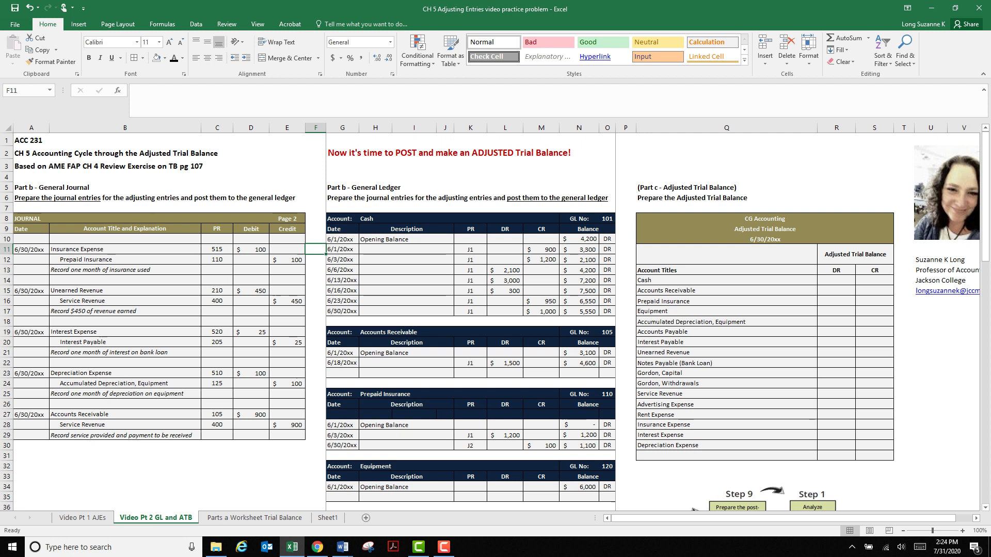
left_click(315, 250)
type("x")
key("Return")
type("x")
key("Return")
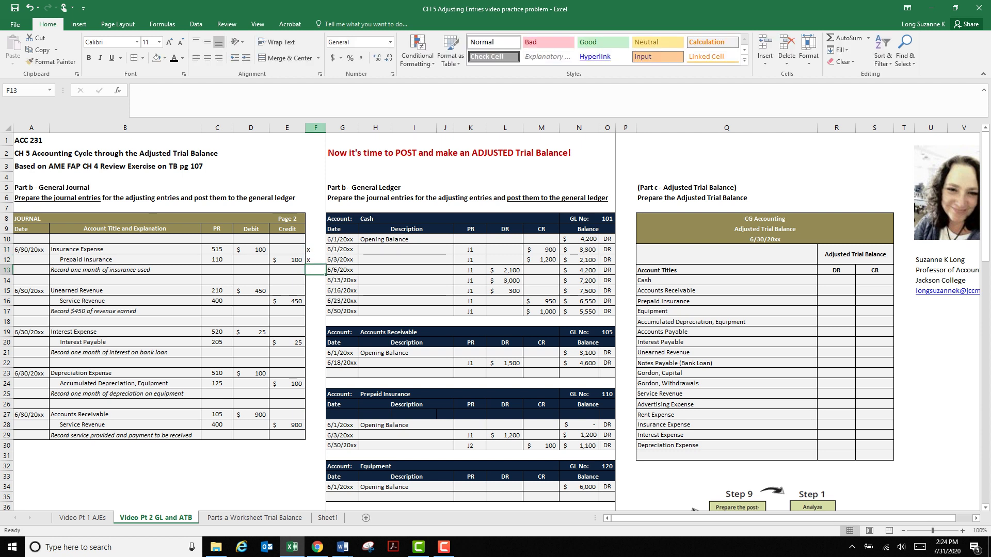
- Set the font colour of the entire column F to red
left_click(316, 127)
left_click(182, 57)
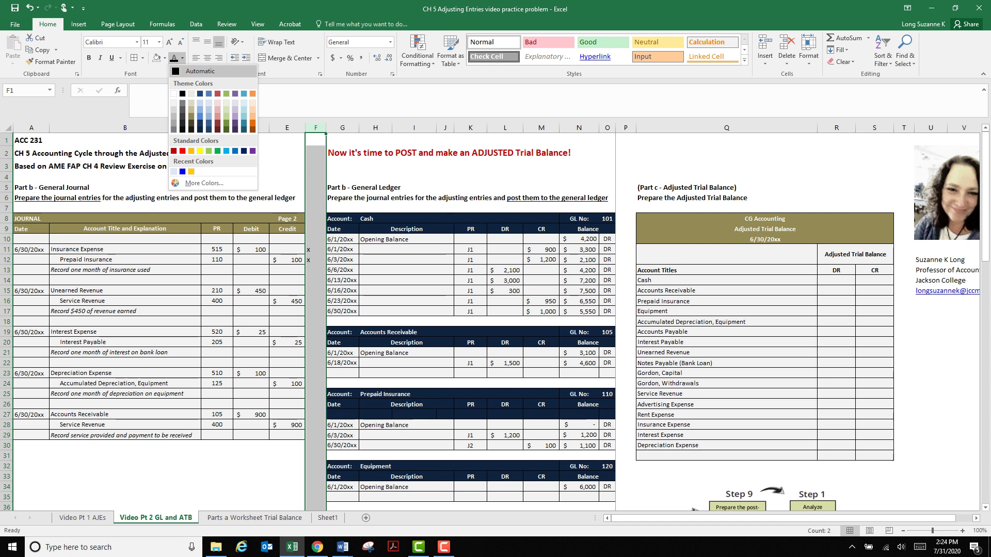
left_click(181, 150)
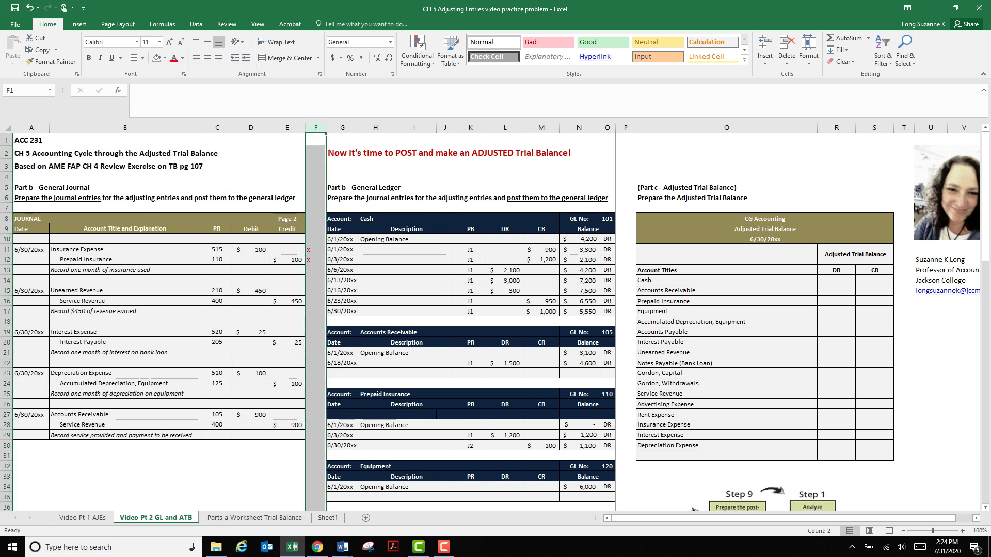
left_click(315, 249)
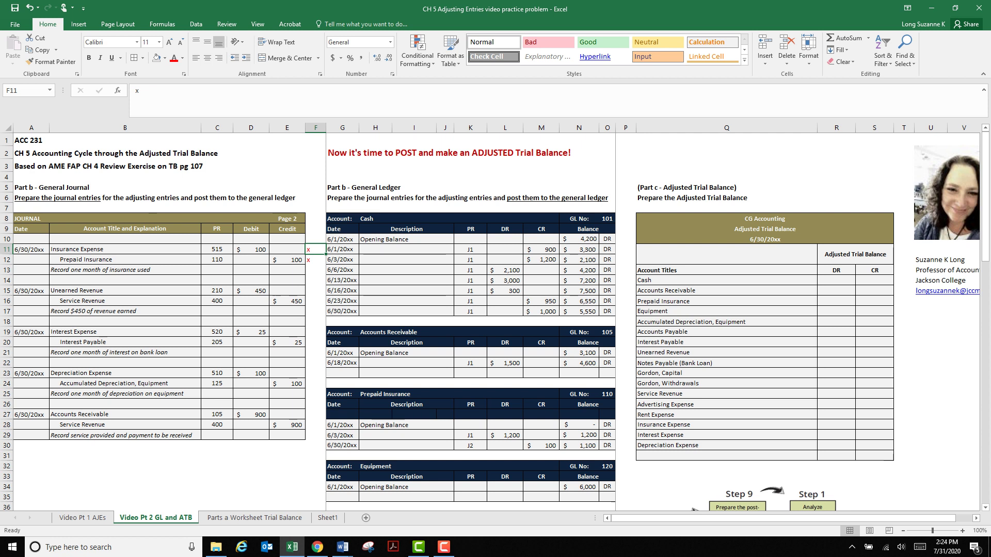
- Post a 450 debit on the empty Unearned Revenue ledger line from the 6/30 journal entry
left_click_drag(103, 291, 288, 302)
scroll(495, 320, "down", 10)
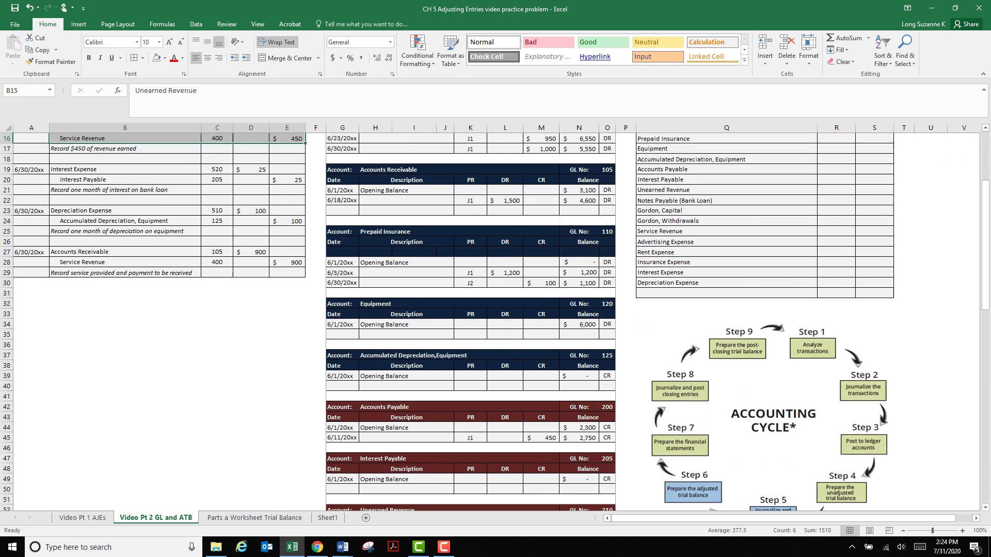
scroll(495, 320, "down", 2)
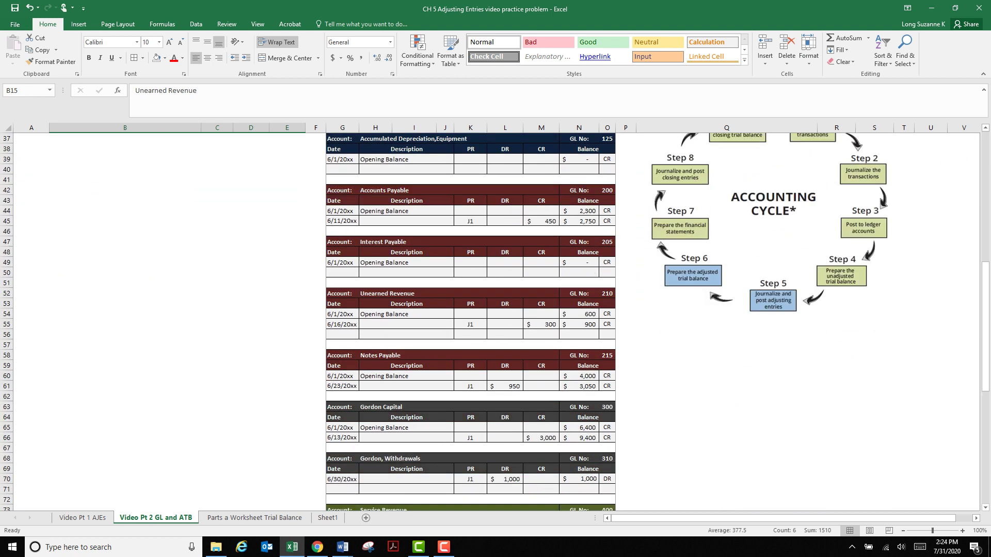
left_click(511, 334)
type("450")
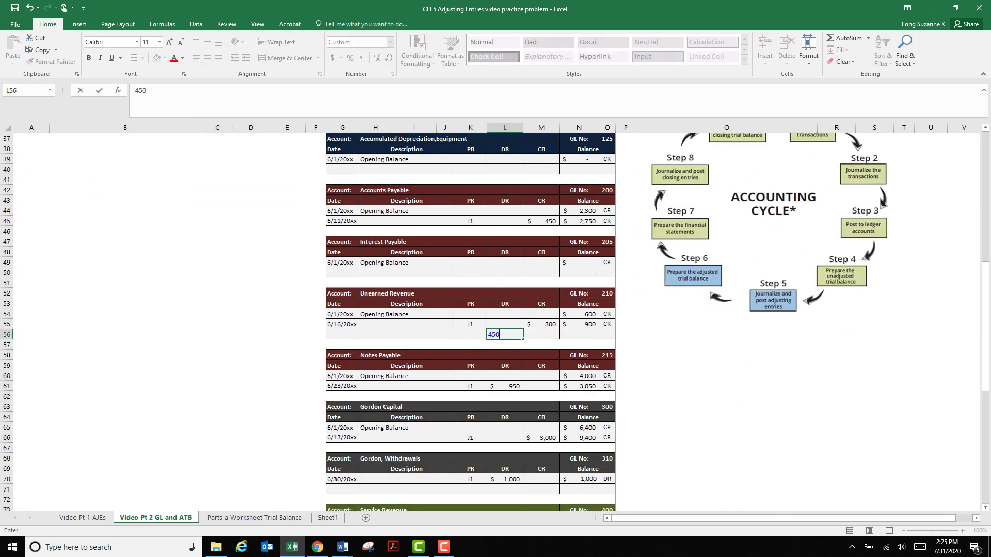
left_click(505, 355)
- Post a 450 credit on the first empty line of the Service Revenue ledger account
scroll(495, 320, "down", 5)
scroll(495, 320, "down", 3)
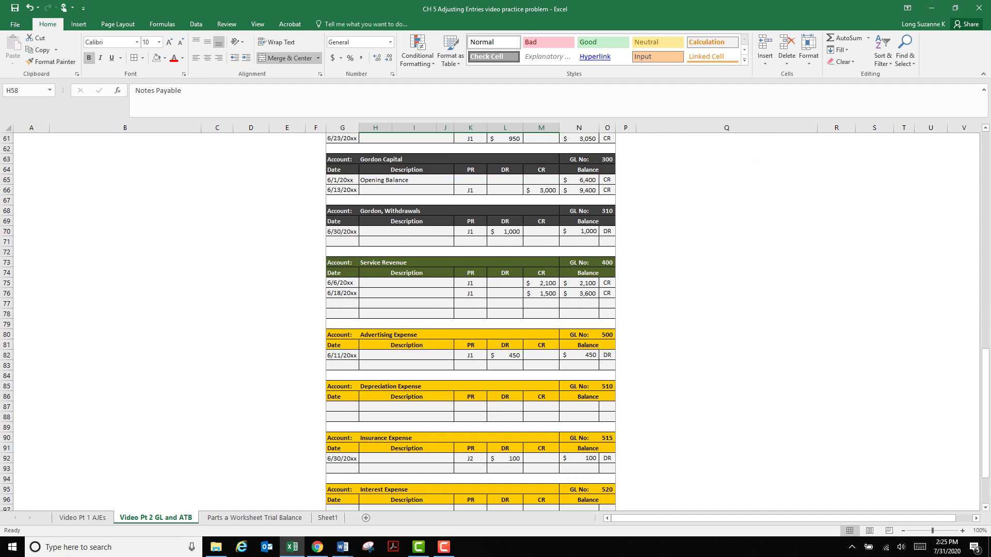
left_click(541, 303)
type("450")
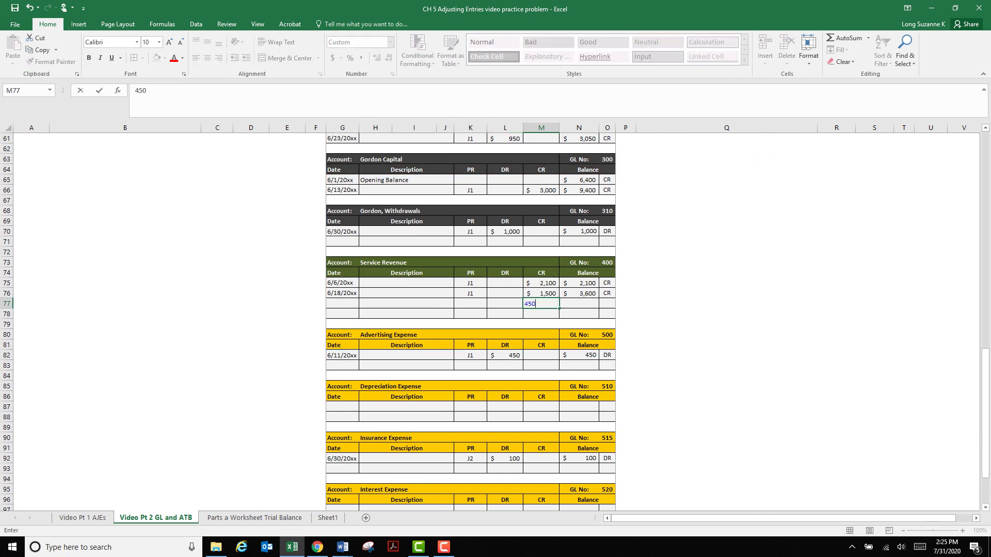
left_click(505, 314)
- Date the Service Revenue 450 credit line 6/30/20xx and enter J2 as its posting reference
left_click(342, 304)
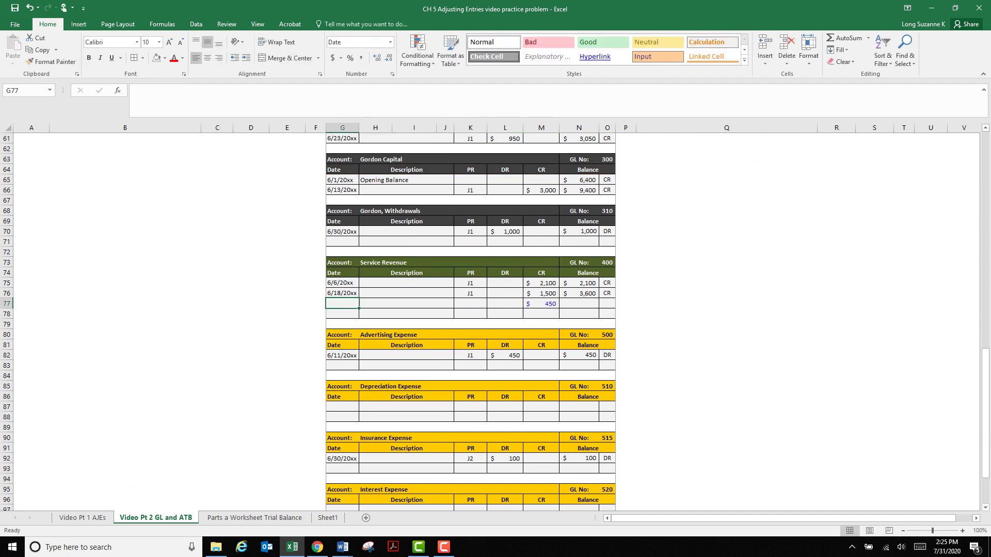
type("6/30/2")
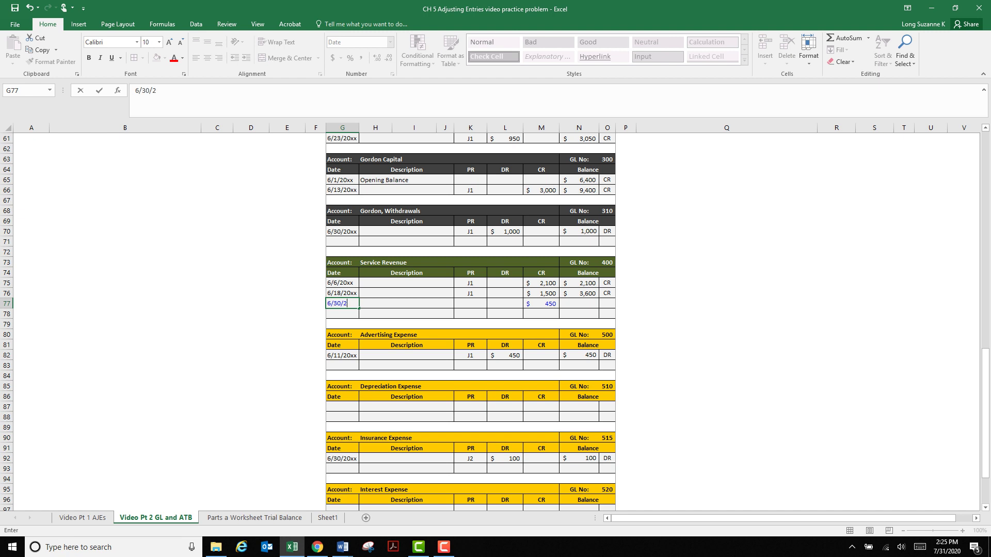
type("0xx")
key("Tab")
key("Tab")
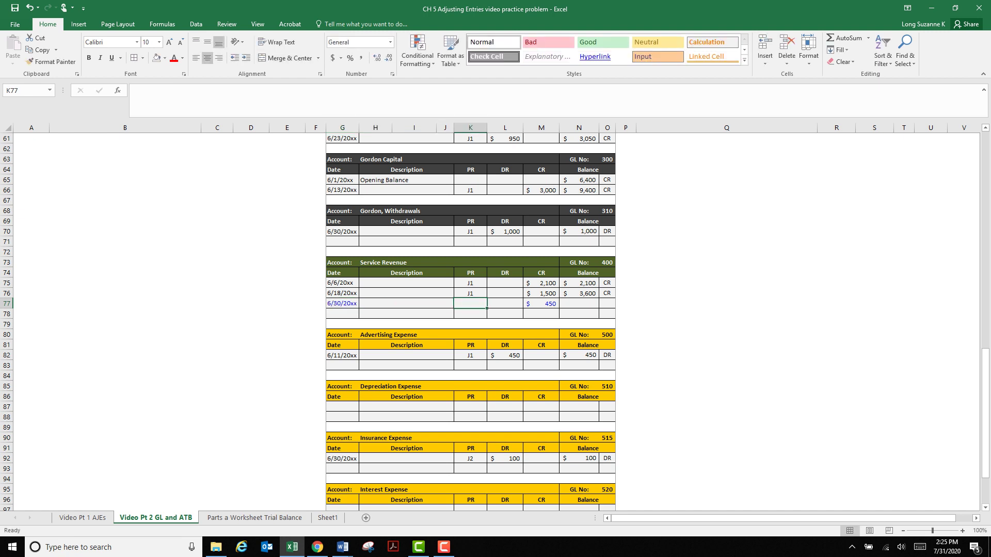
type("J2")
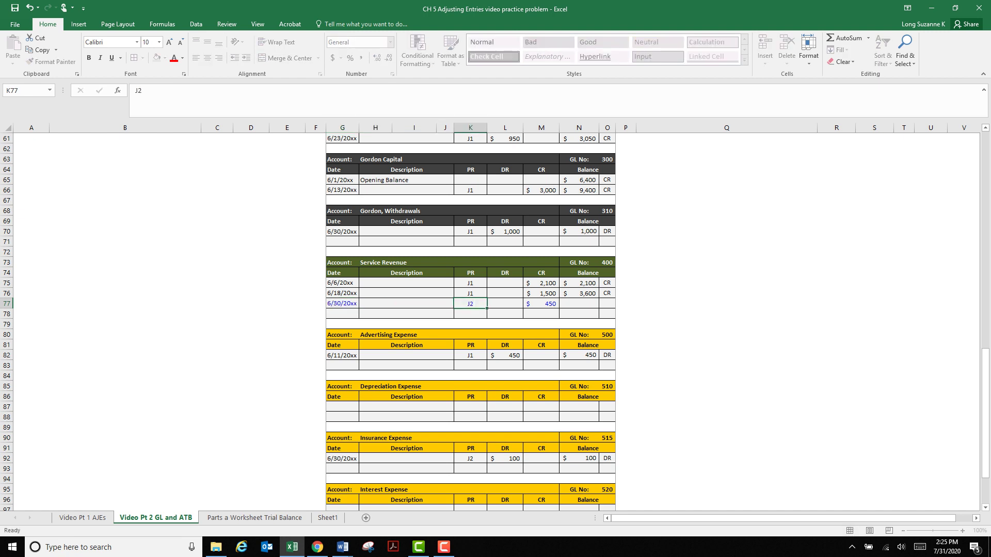
- Calculate the balance on the new Service Revenue line by adding its credit to the previous balance, using =N76+M77
key("Tab")
key("Tab")
key("Tab")
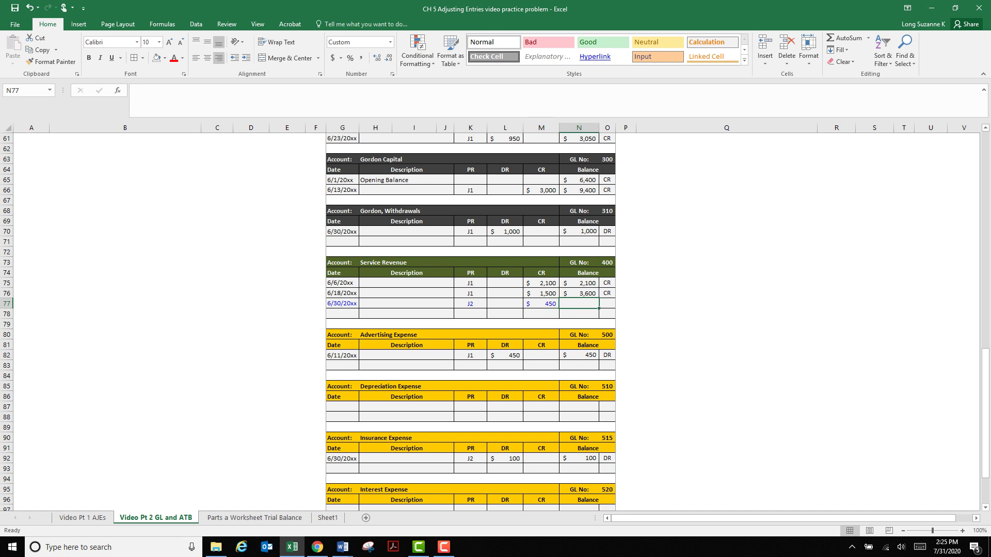
type("=")
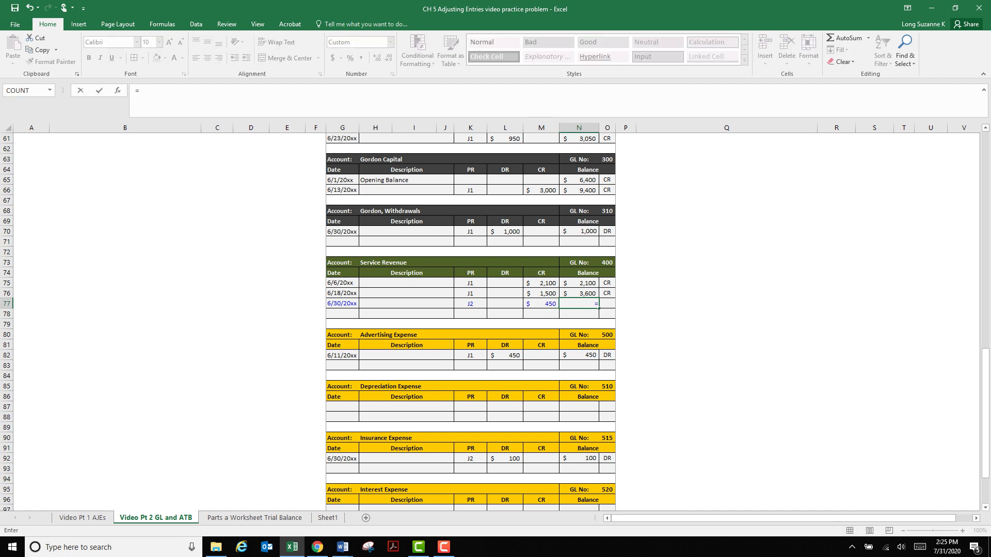
key("Up")
type("+")
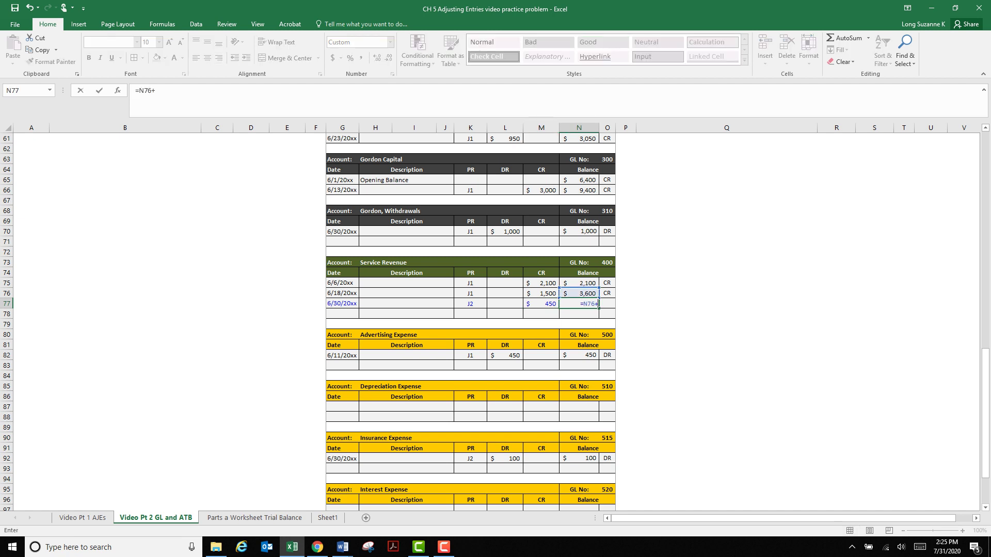
key("Left")
key("Return")
- Copy the CR marker from the previous Service Revenue line to the 6/30/20xx line
left_click(606, 293)
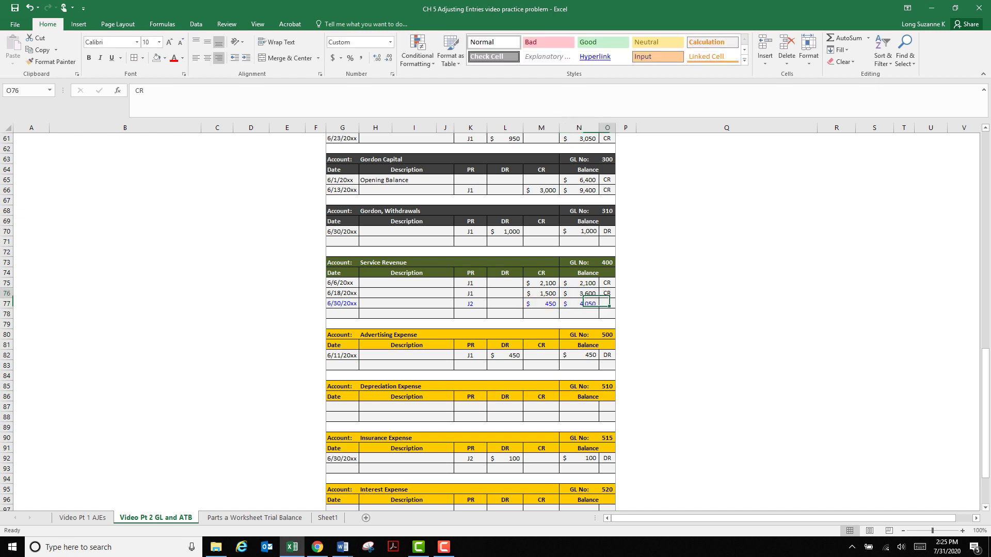
key("ctrl+c")
key("Down")
key("ctrl+v")
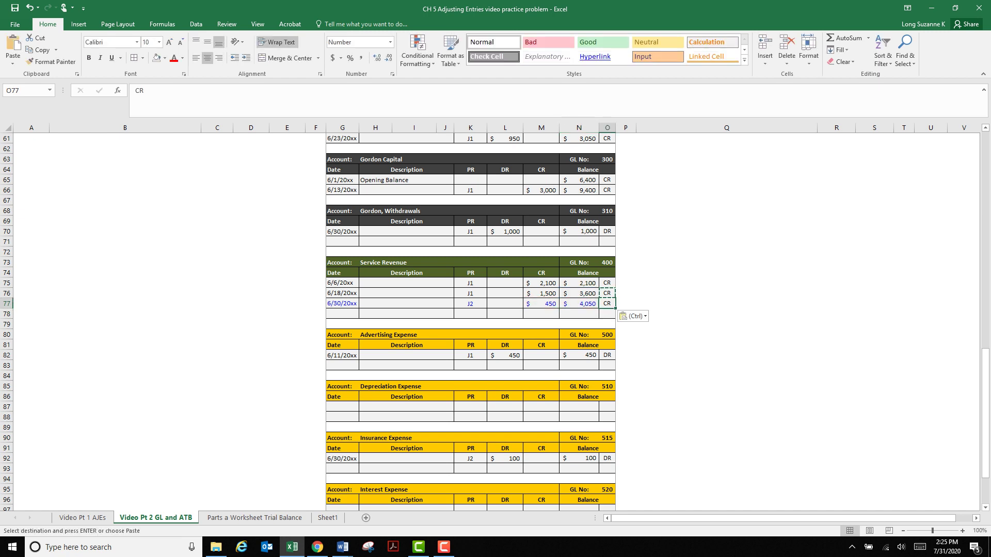
key("Escape")
- Set the font colour of the last two Service Revenue ledger lines to Automatic
left_click_drag(342, 303, 607, 314)
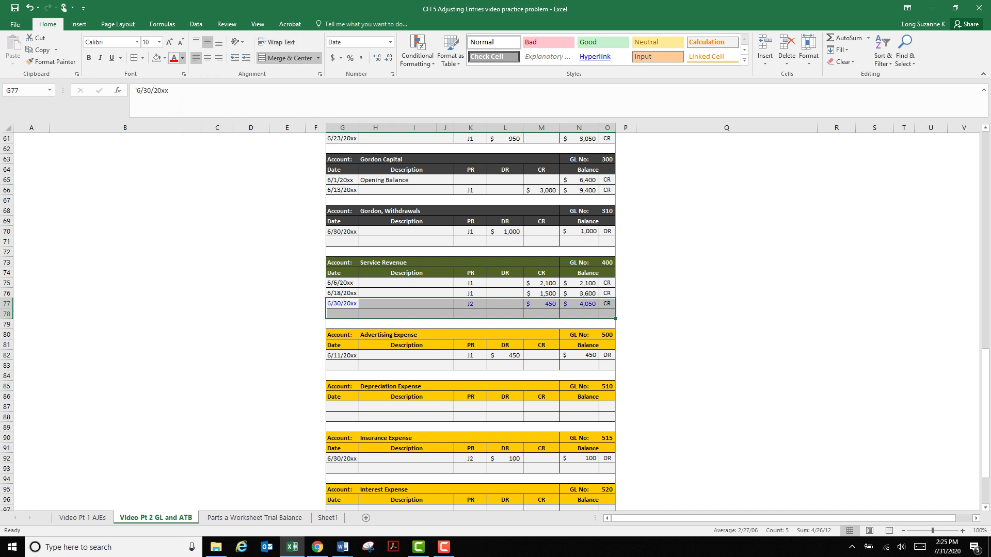
left_click(182, 57)
left_click(192, 71)
left_click(287, 251)
- Date the Unearned Revenue 450 debit line 6/30/20xx and enter J2 as its posting reference
scroll(287, 252, "up", 8)
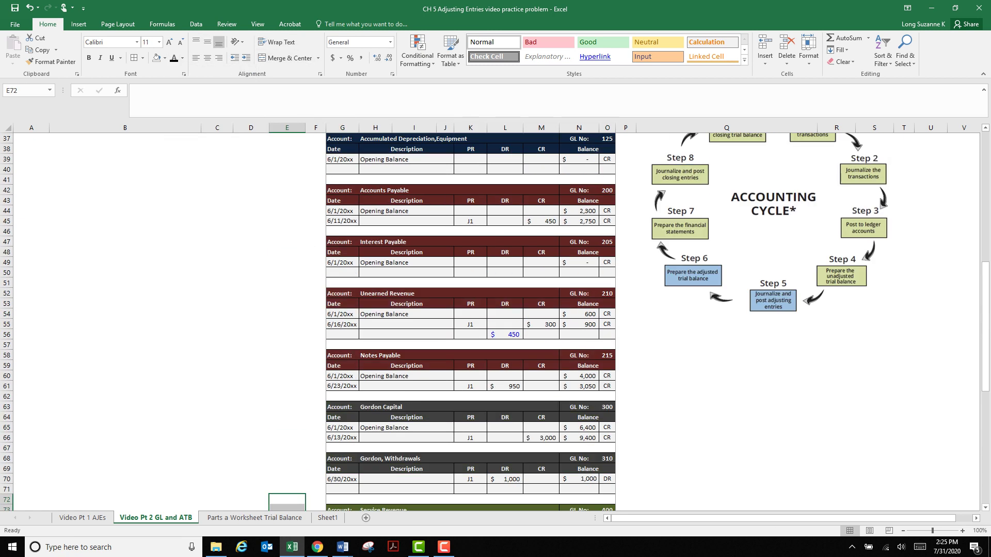
left_click(342, 334)
type("6/30/20xx")
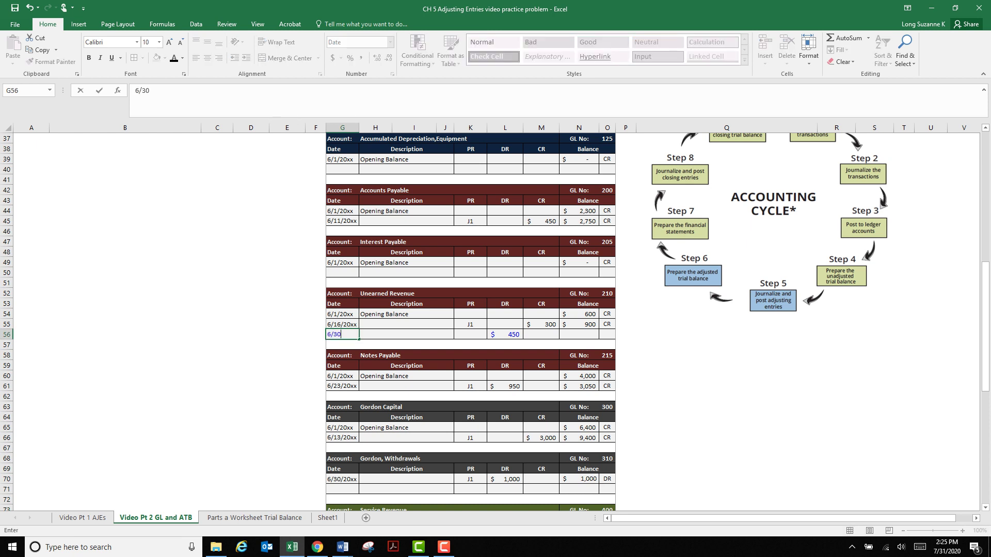
key("Tab")
key("Tab")
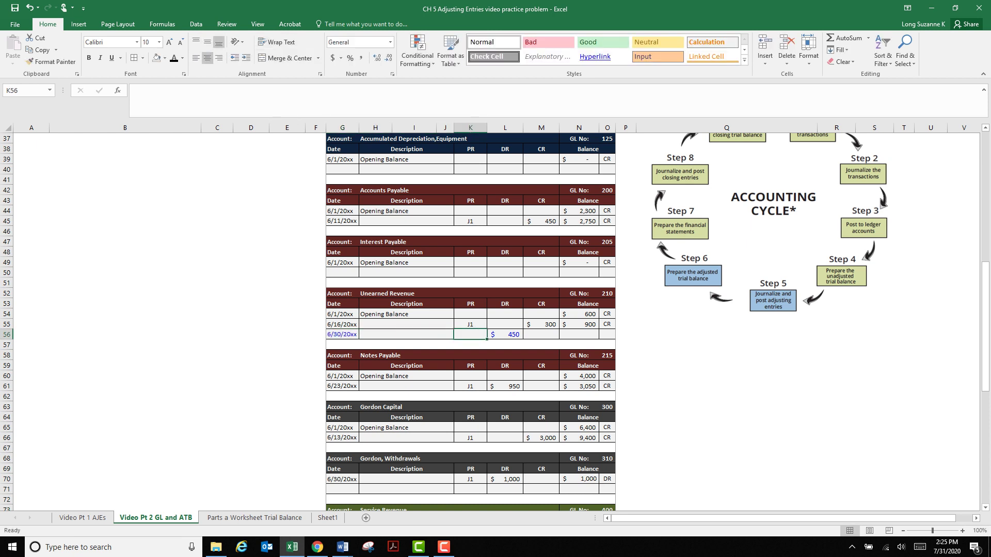
type("J2")
- Calculate the balance on the new Unearned Revenue line by subtracting its debit from the previous balance, using =N55-L56
key("Tab")
key("Tab")
key("Tab")
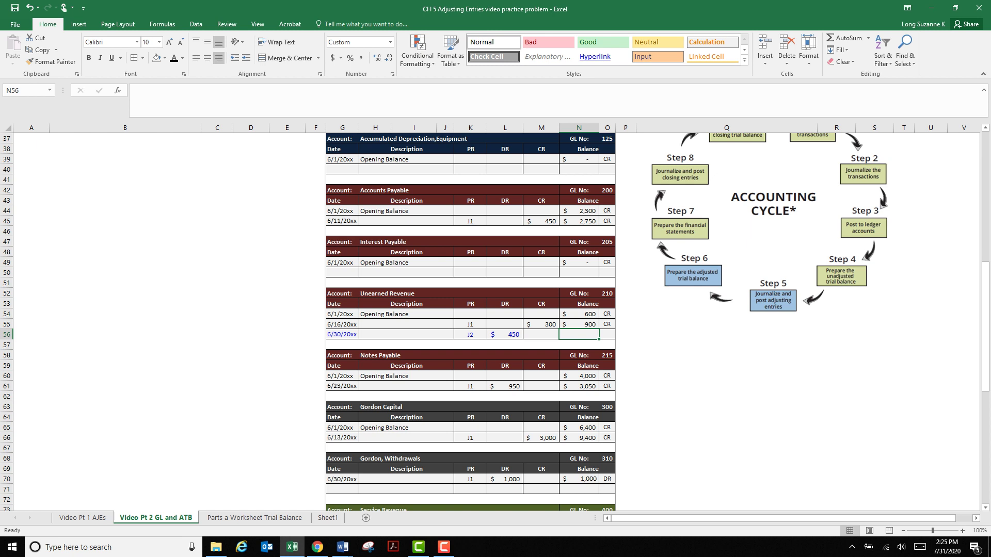
type("=N55-")
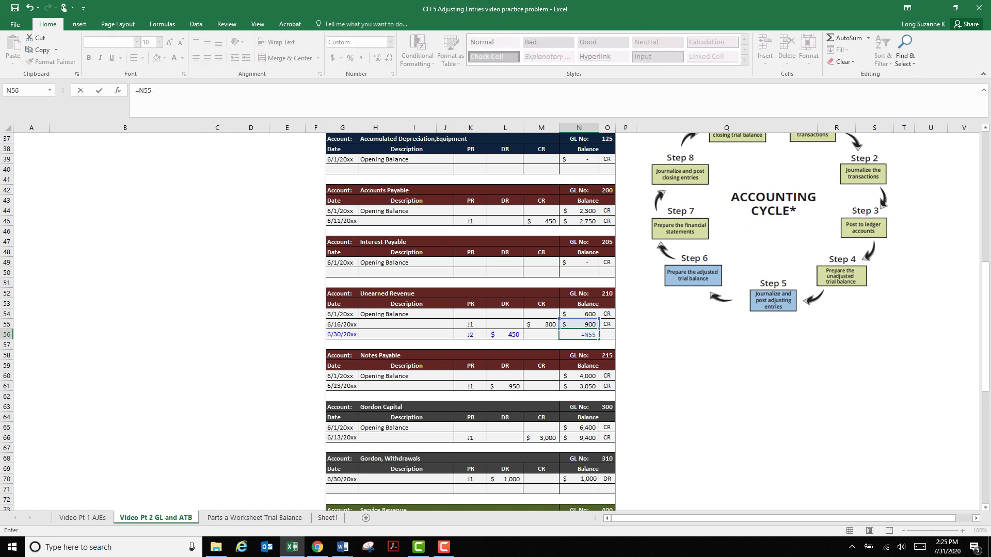
type("L56")
key("Return")
- Copy the CR marker from the previous Unearned Revenue line to the 6/30/20xx line
left_click(606, 324)
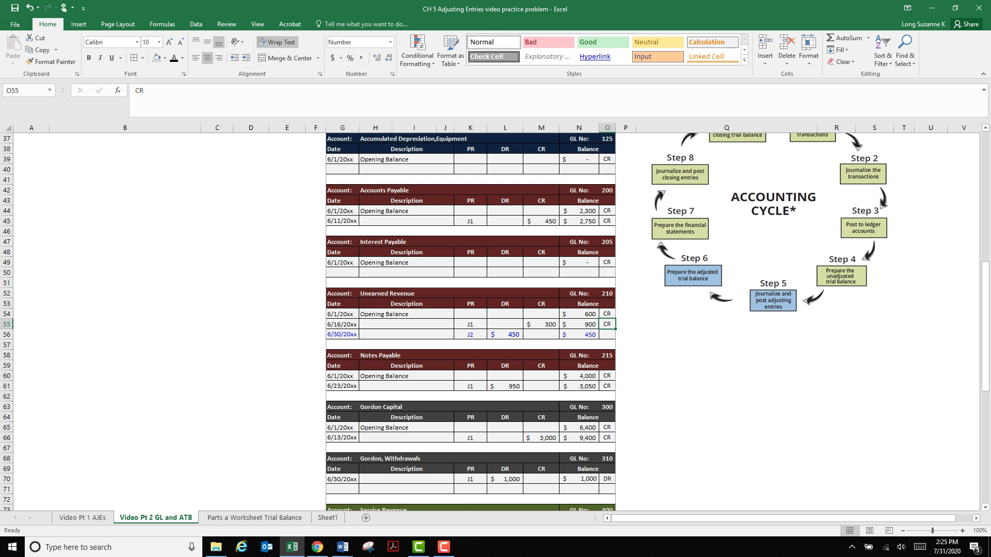
key("ctrl+c")
left_click(607, 334)
key("ctrl+v")
key("Escape")
- Set the font colour of the 6/30/20xx Unearned Revenue ledger line to Automatic
left_click_drag(342, 335, 607, 335)
left_click(173, 57)
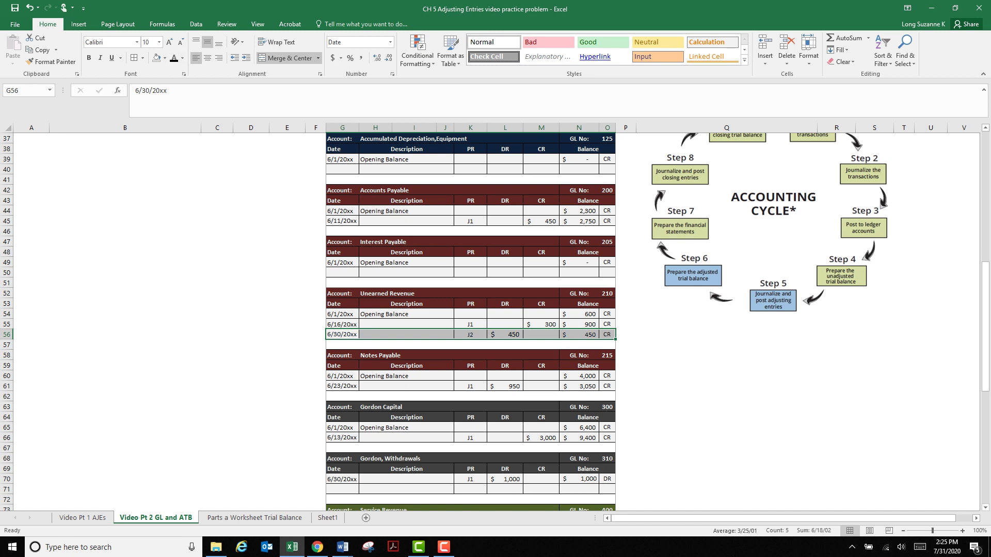
left_click(287, 313)
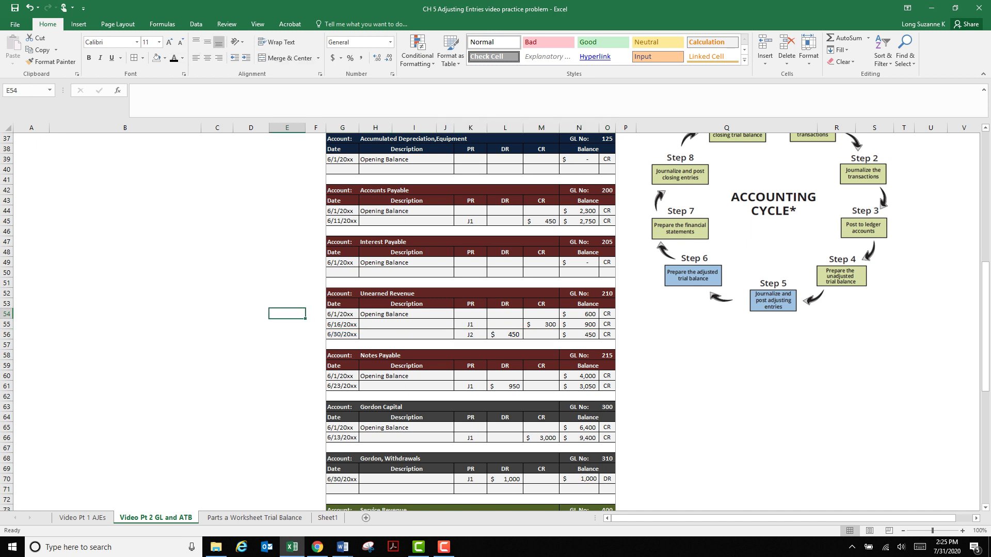
- Mark the Unearned Revenue and Service Revenue 450 journal lines as posted with an x in column F
scroll(495, 320, "up", 12)
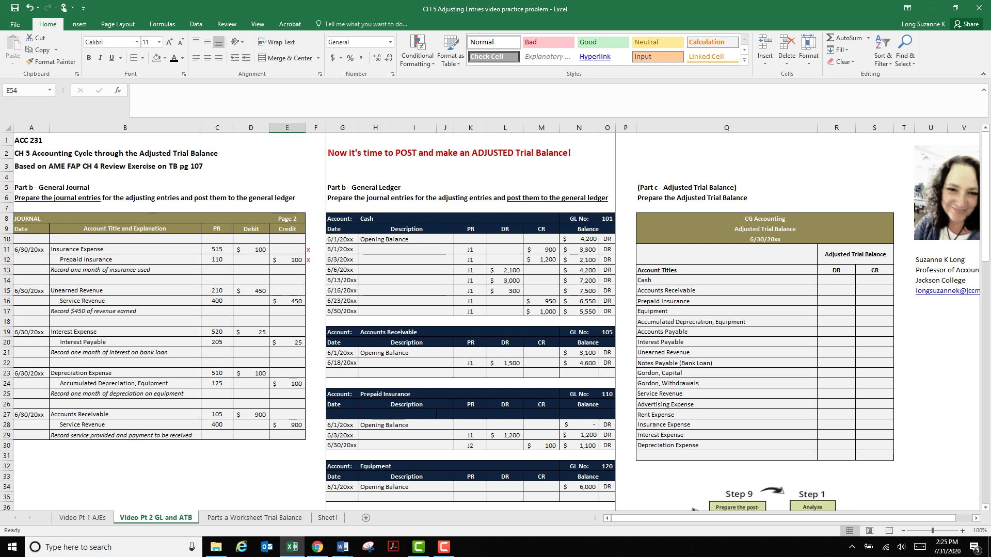
left_click(315, 291)
type("x")
key("Return")
type("x")
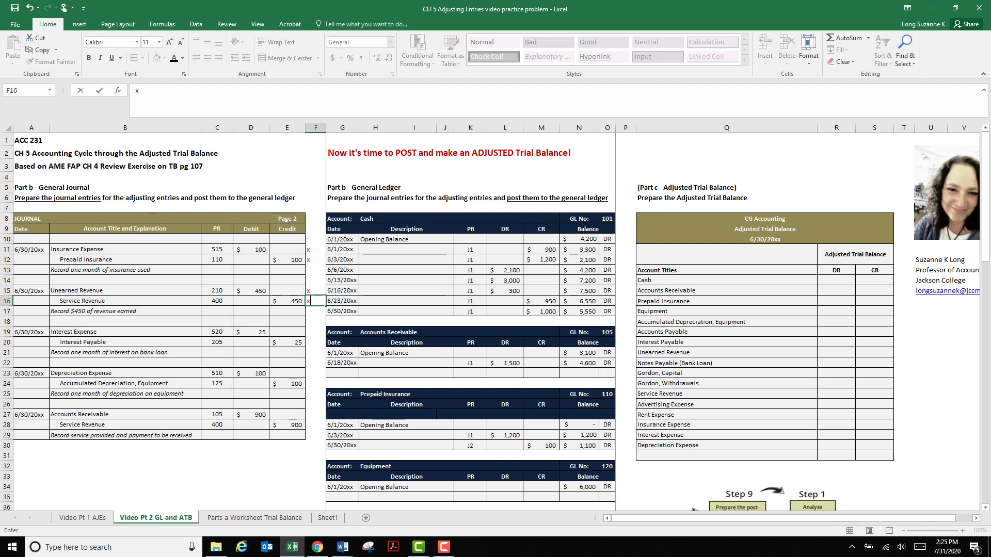
left_click(406, 301)
- Enter "Adjusting entry" as the description of the 6/30/20xx line in the Unearned Revenue ledger account
scroll(406, 301, "down", 4)
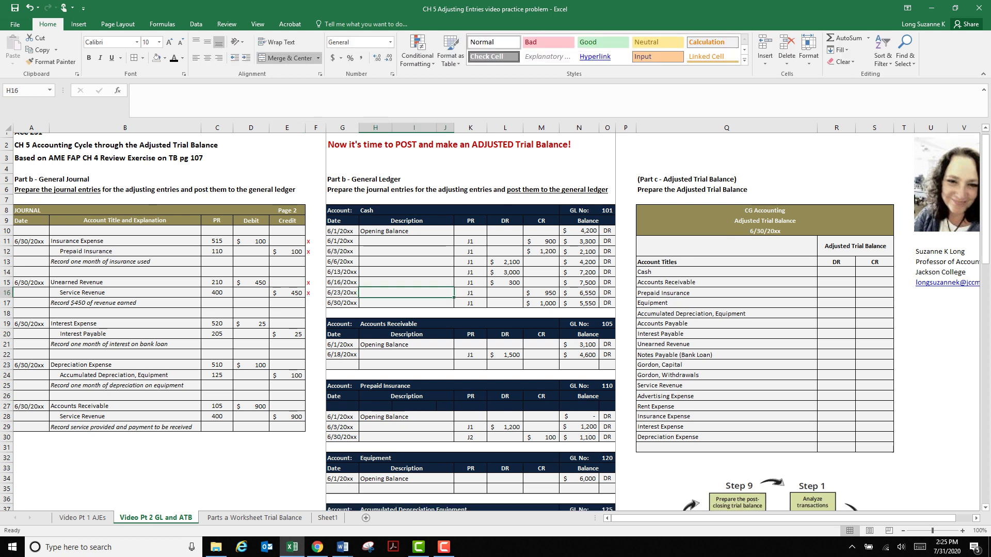
scroll(496, 320, "down", 5)
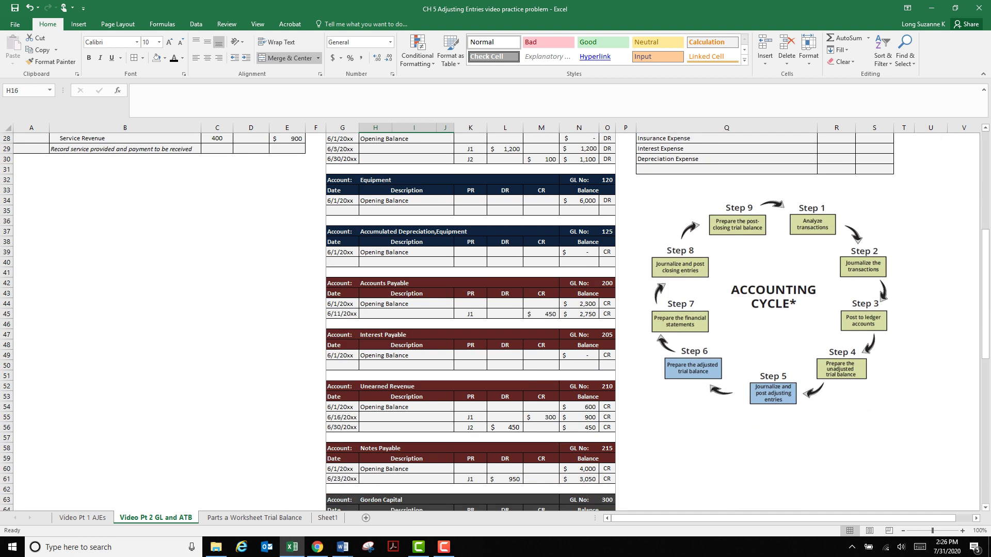
scroll(495, 320, "down", 2)
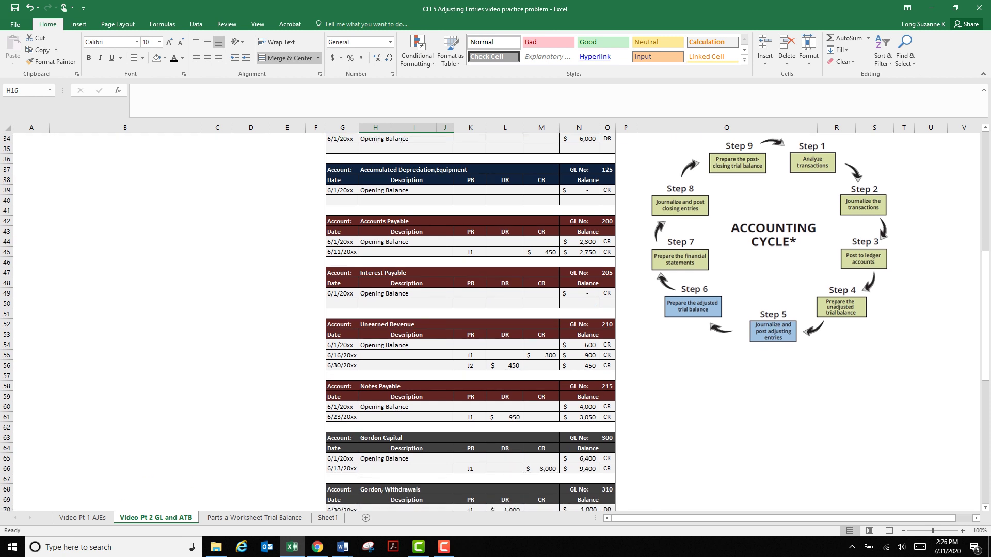
scroll(495, 320, "down", 2)
left_click(414, 294)
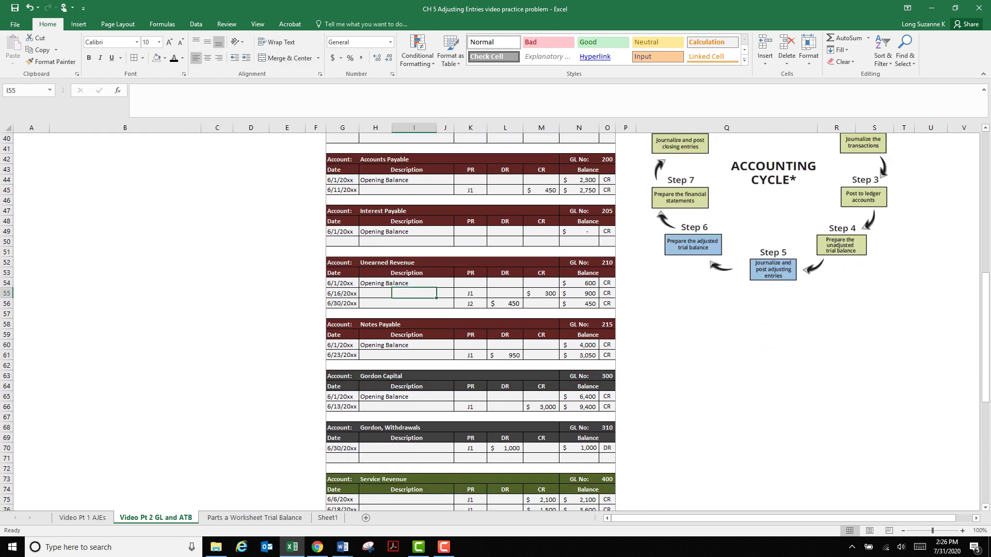
left_click(406, 304)
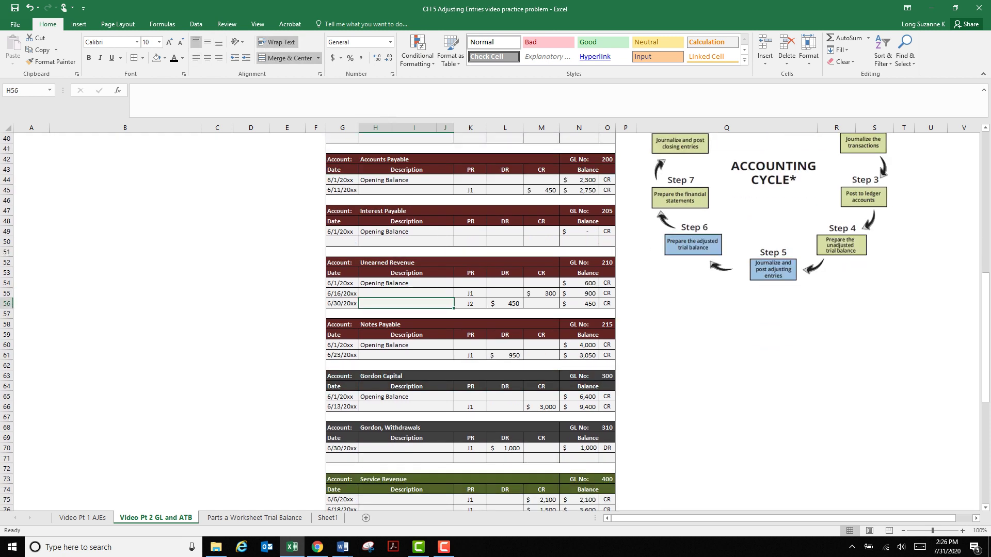
type("Adjusting en")
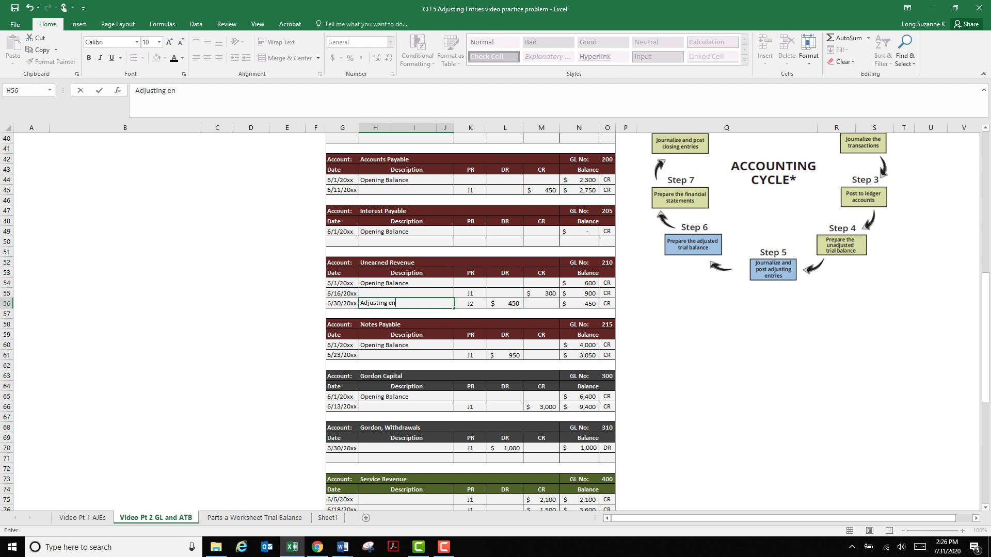
type("try")
key("ctrl+Return")
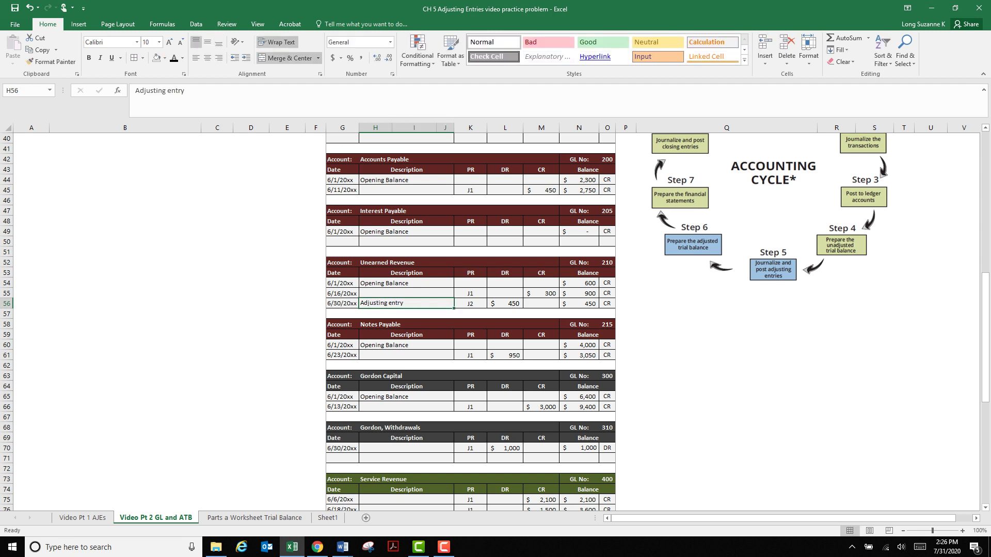
- Copy the "Adjusting entry" description to the 6/30/20xx line of the Service Revenue ledger account
key("ctrl+c")
scroll(495, 322, "down", 7)
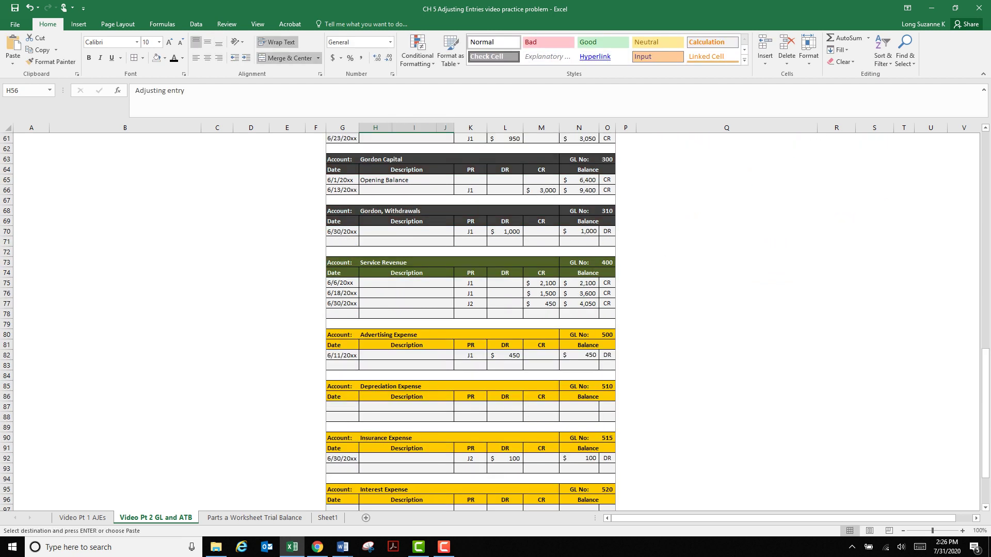
left_click(405, 303)
key("ctrl+v")
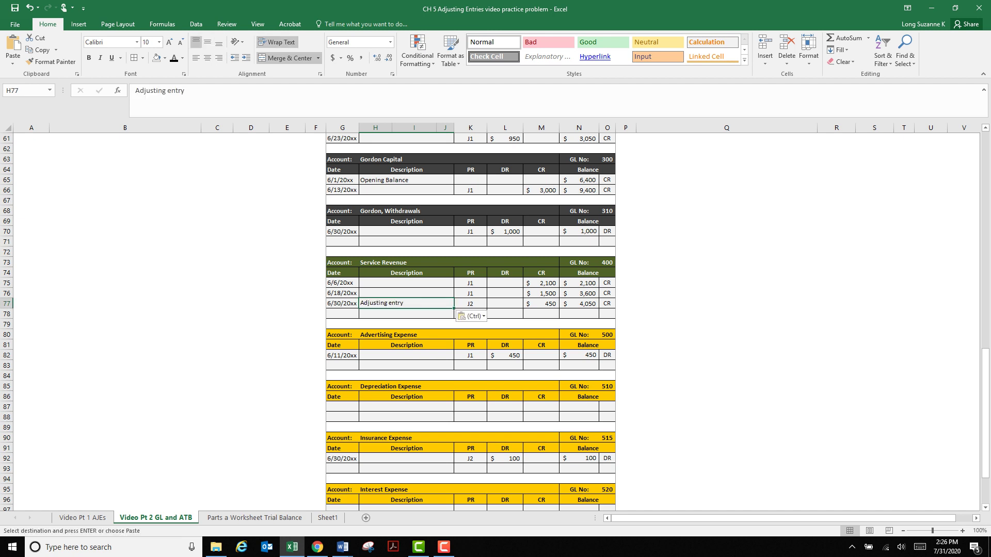
scroll(495, 322, "up", 7)
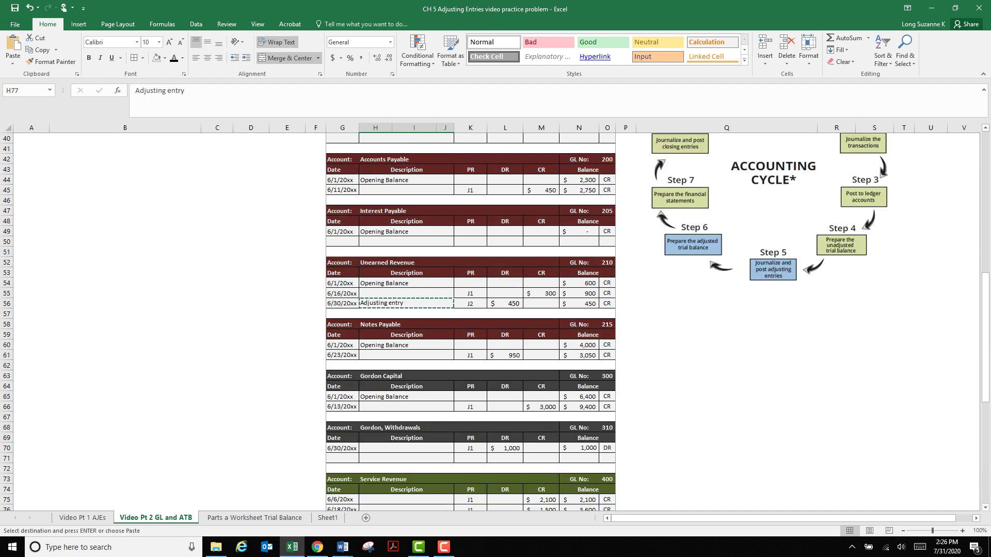
- Copy the "Adjusting entry" description to the 6/30/20xx line of the Prepaid Insurance ledger account
left_click_drag(406, 303, 405, 325)
left_click(406, 303)
scroll(405, 303, "up", 6)
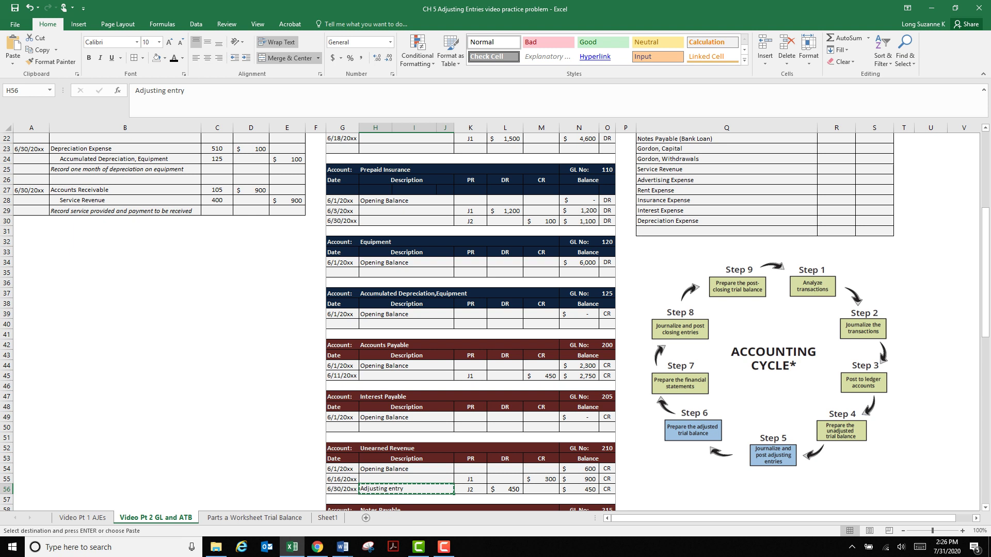
left_click(406, 221)
key("ctrl+v")
- Paste the "Adjusting entry" description into the 6/30/20xx line of the Insurance Expense ledger account
scroll(470, 320, "down", 20)
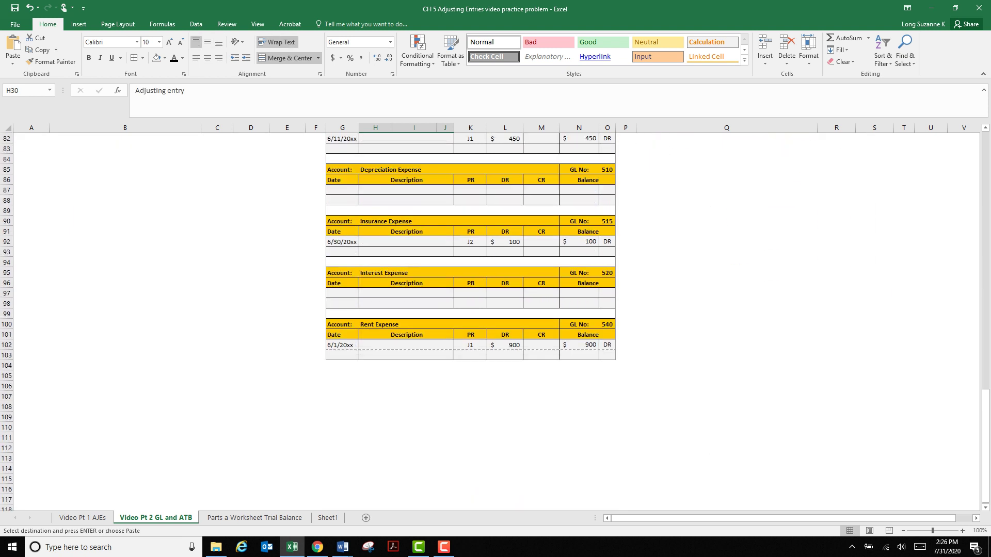
scroll(469, 309, "up", 4)
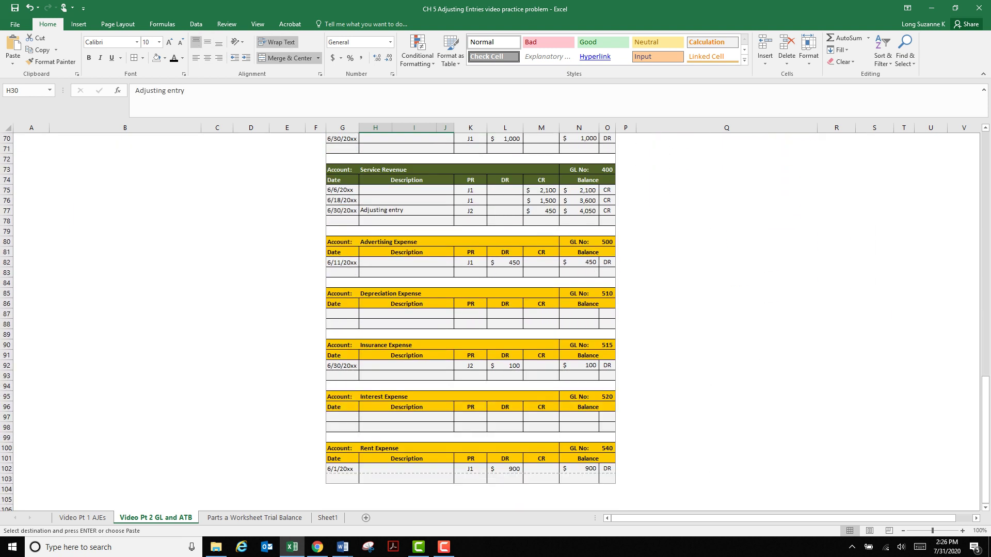
left_click(406, 365)
key("ctrl+v")
key("Return")
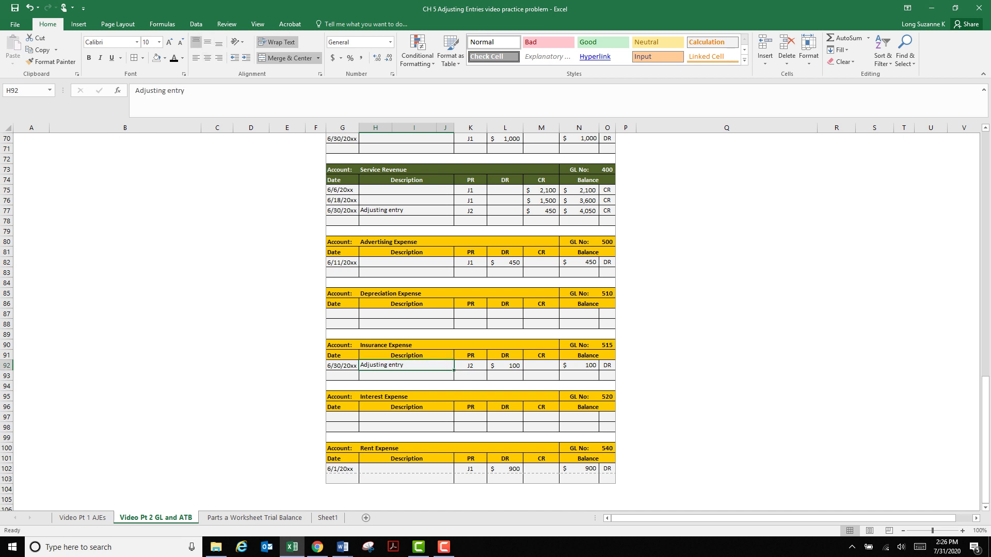
scroll(469, 310, "up", 20)
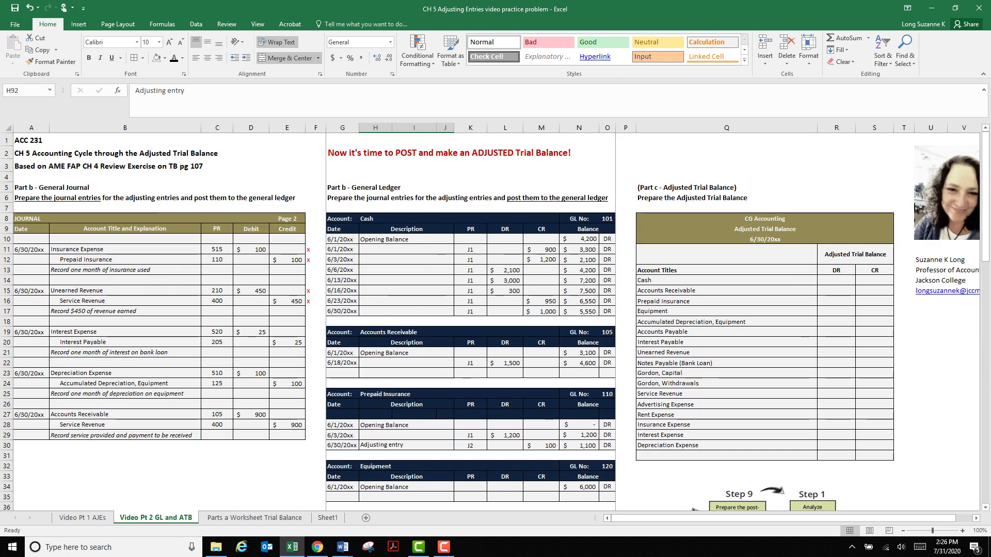
left_click_drag(376, 127, 445, 128)
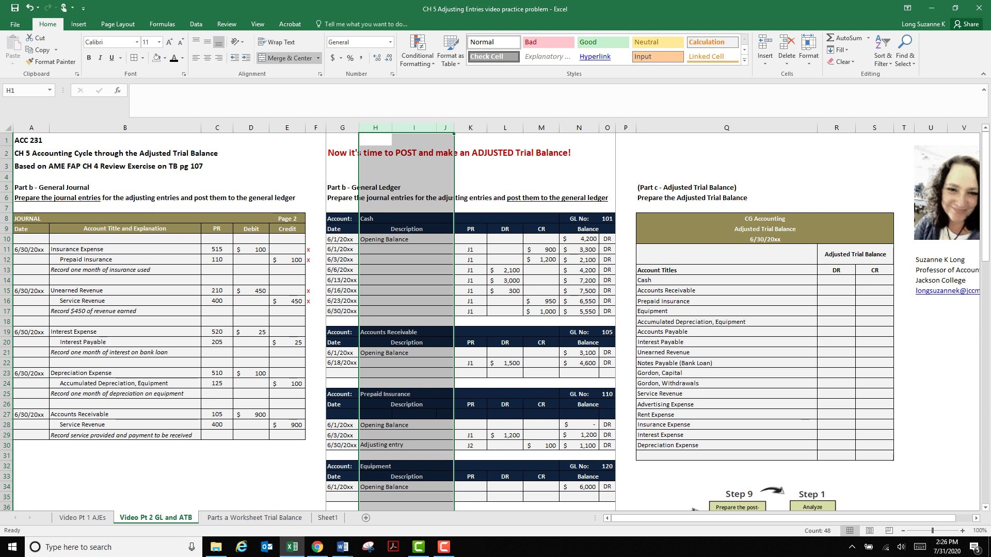
left_click(406, 280)
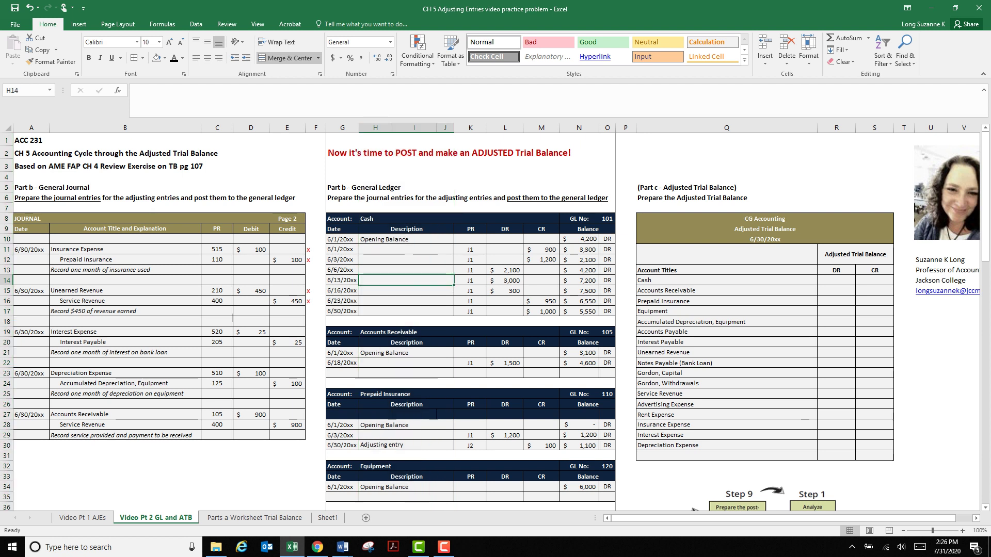
left_click(406, 228)
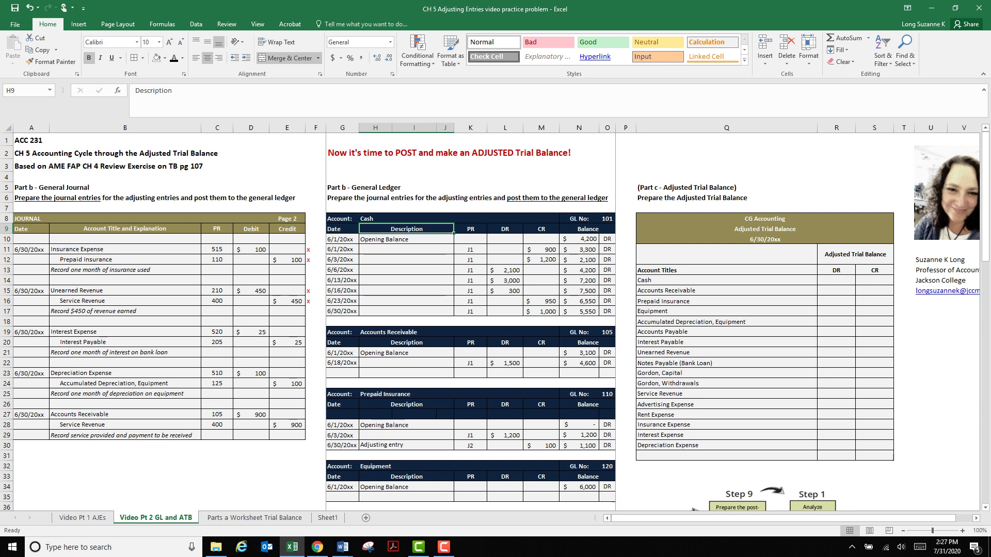
- Post the interest adjustment's debit of 25 to the first line of the Interest Expense ledger account
left_click_drag(125, 332, 125, 343)
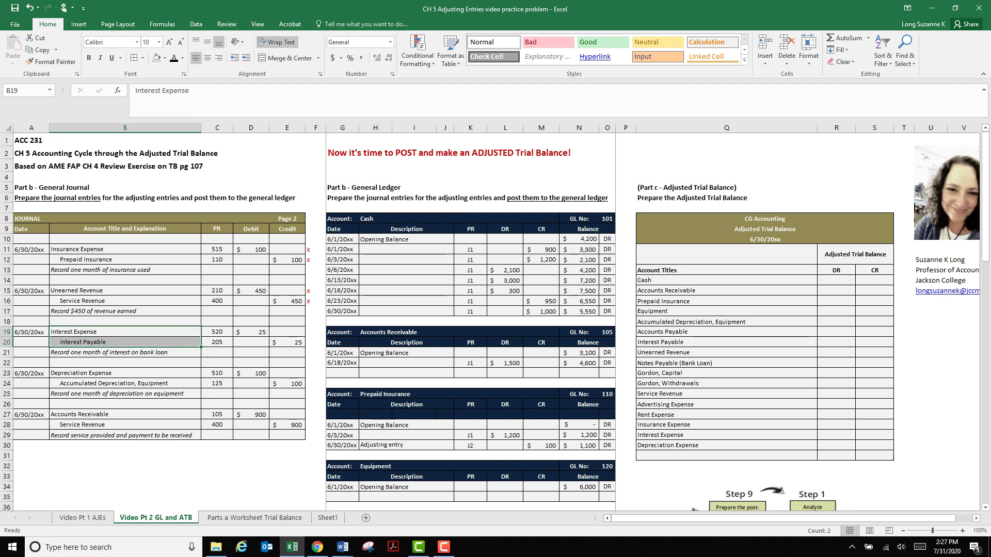
scroll(496, 320, "down", 12)
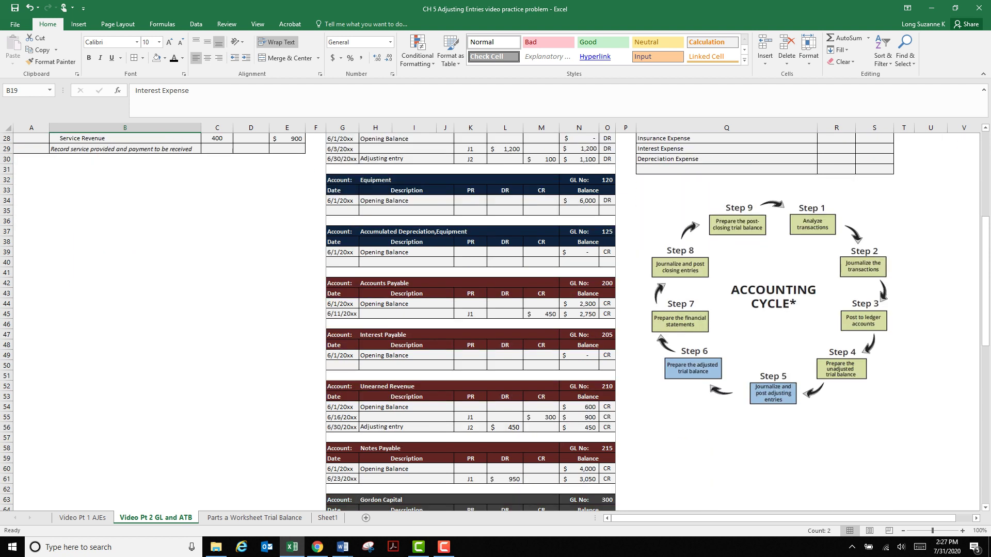
scroll(495, 320, "down", 12)
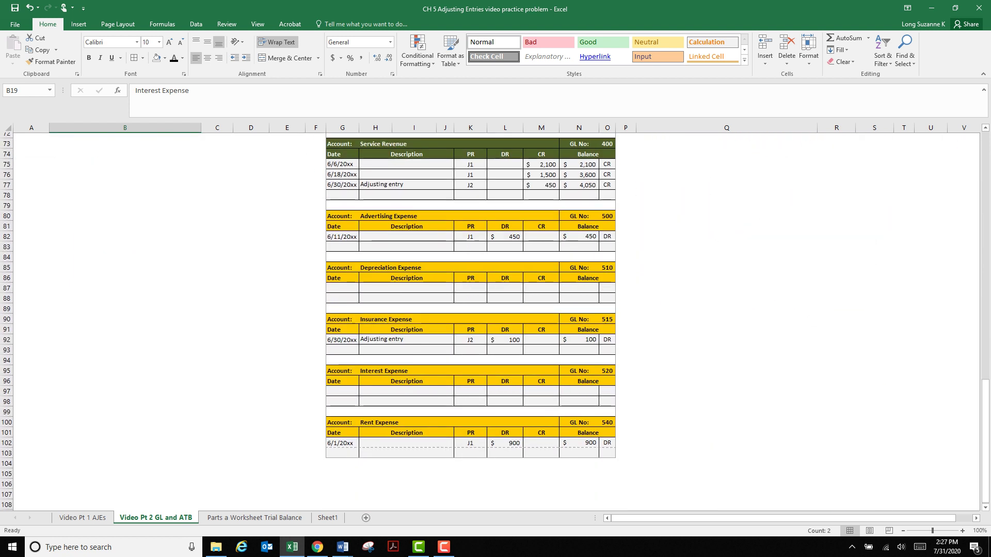
left_click(504, 386)
type("25")
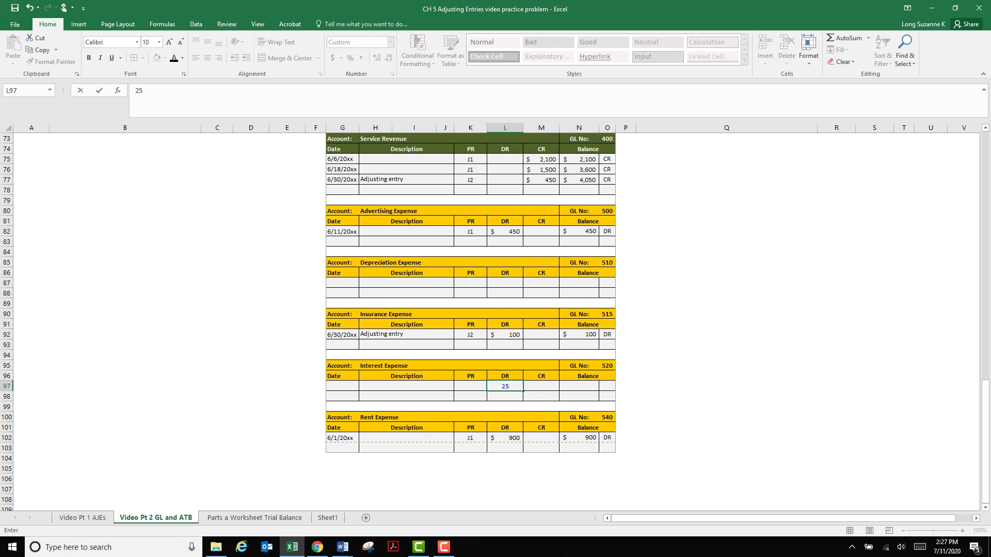
- Copy the 6/30/20xx date and "Adjusting entry" description from the Insurance Expense line to the first Interest Expense line
left_click_drag(342, 334, 405, 334)
key("ctrl+c")
left_click(341, 386)
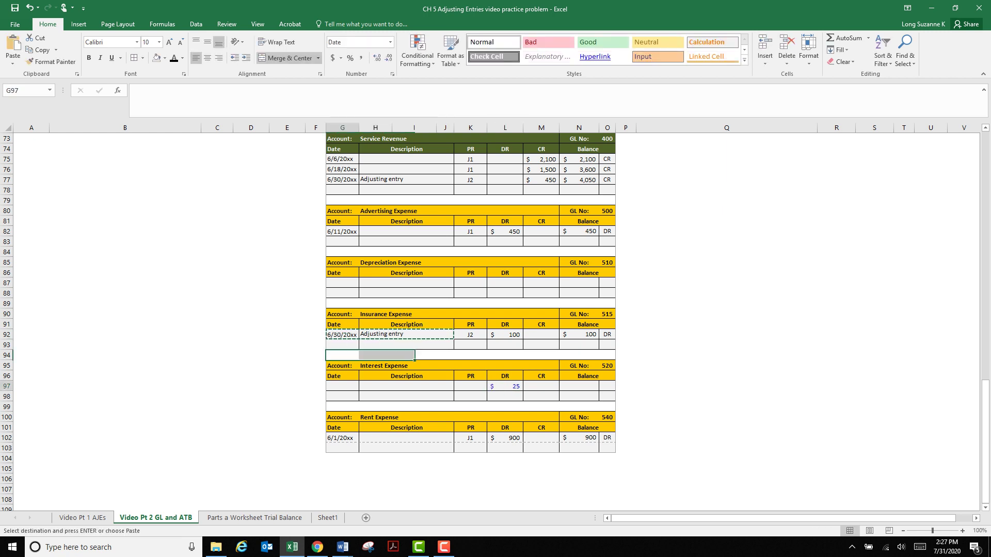
key("ctrl+v")
key("Escape")
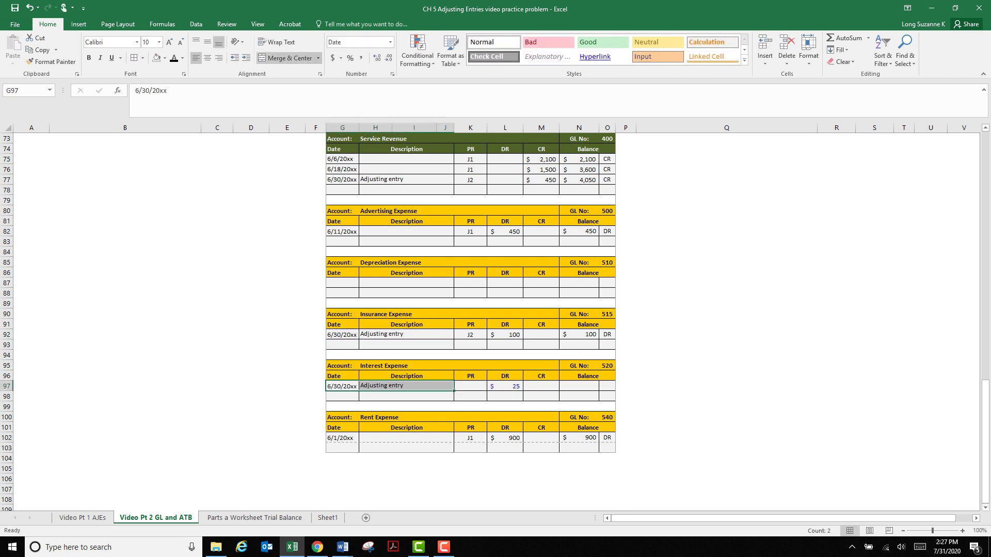
- Complete the 6/30/20xx Interest Expense ledger line with posting reference J2 and a balance of 25 DR
left_click(469, 386)
type("J2")
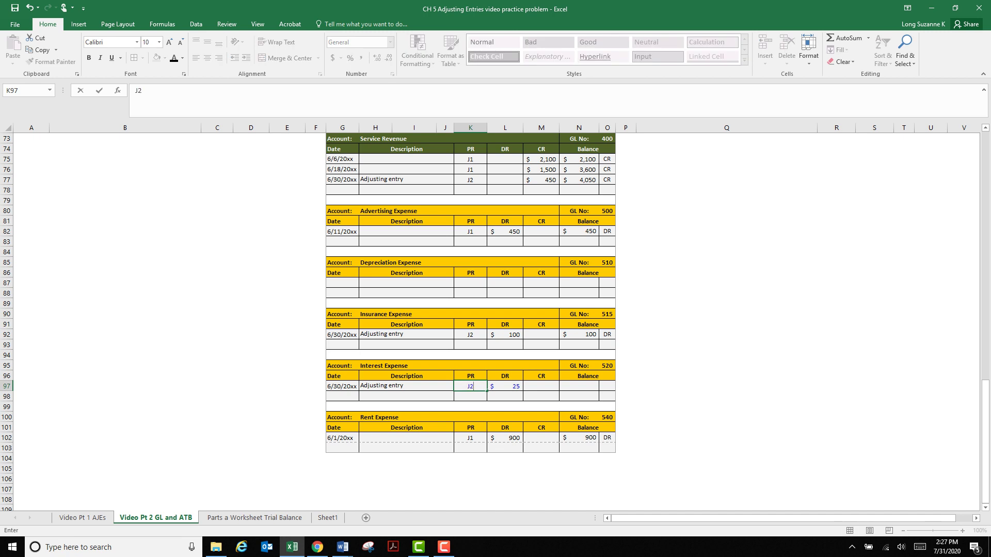
key("Tab")
key("Tab")
key("Tab")
type("25")
key("Tab")
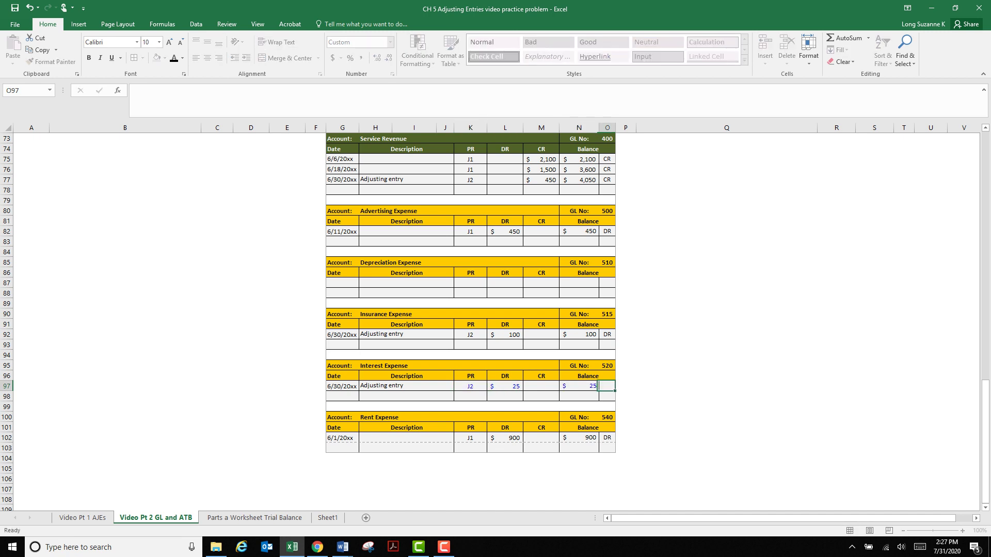
type("DR")
left_click(726, 396)
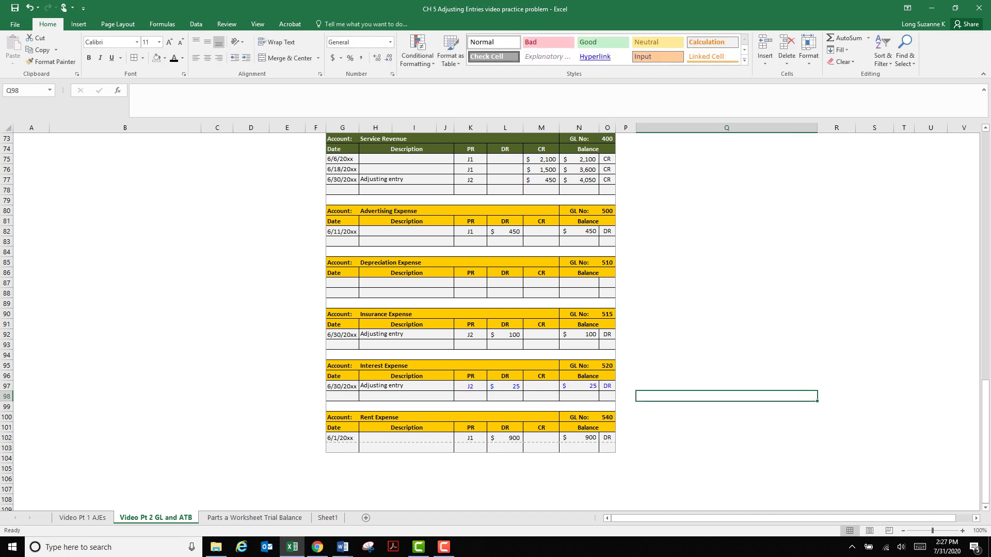
- Set the font colour of the two Interest Expense ledger lines to Automatic
left_click_drag(342, 386, 608, 396)
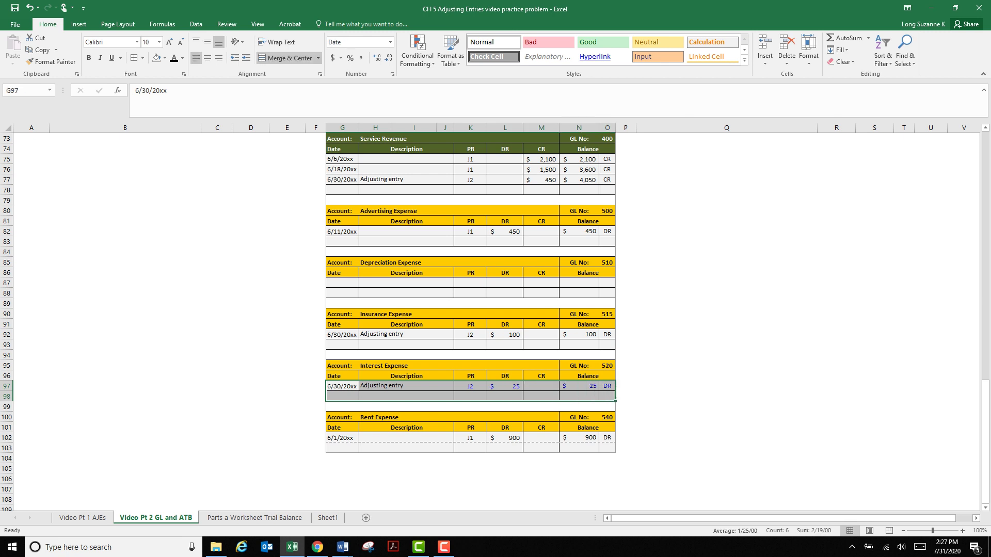
left_click(173, 57)
left_click(470, 324)
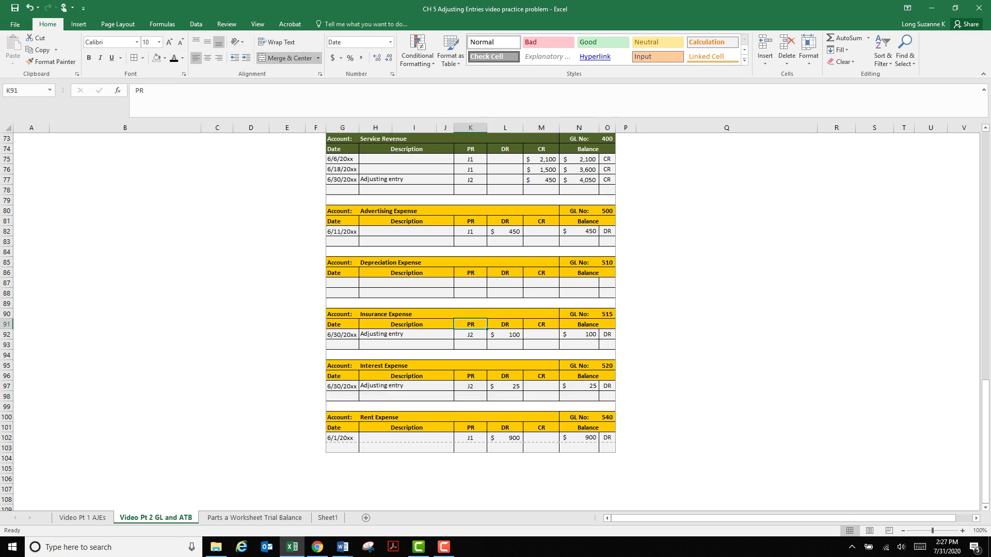
- Post a credit of 25 to Interest Payable, copying the 6/30/20xx date, "Adjusting entry" description and J2 reference from the Unearned Revenue line
scroll(470, 320, "up", 16)
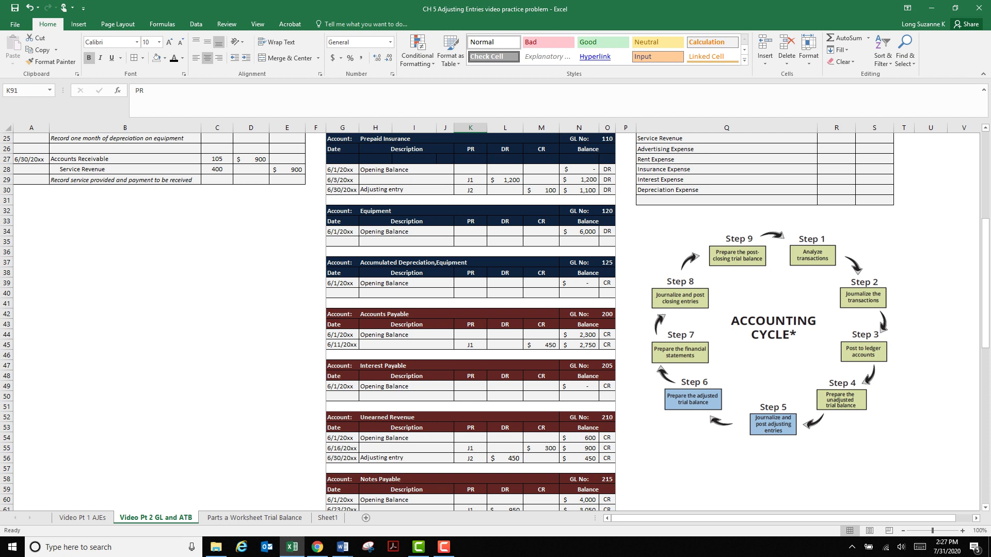
left_click(541, 396)
type("25")
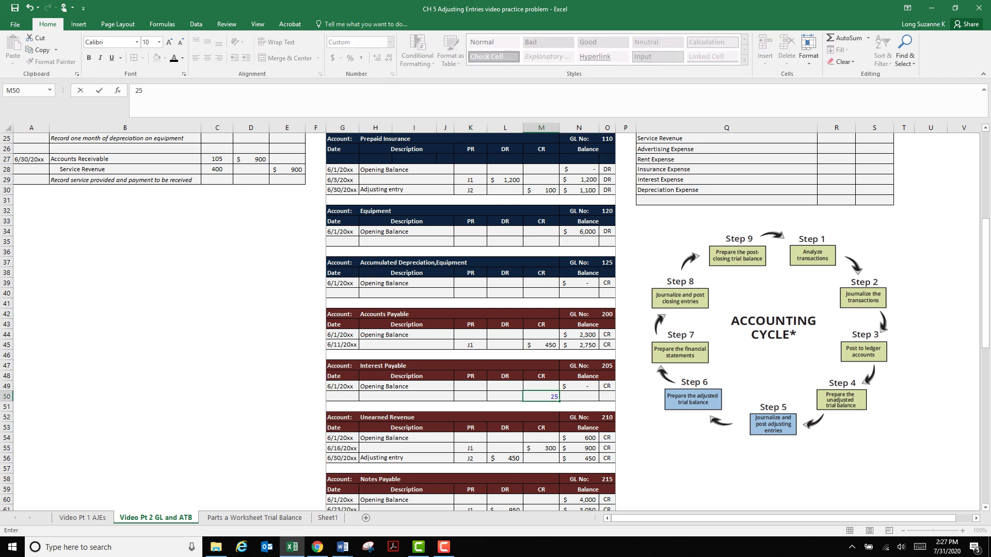
left_click(342, 395)
left_click_drag(343, 458, 470, 458)
key("ctrl+c")
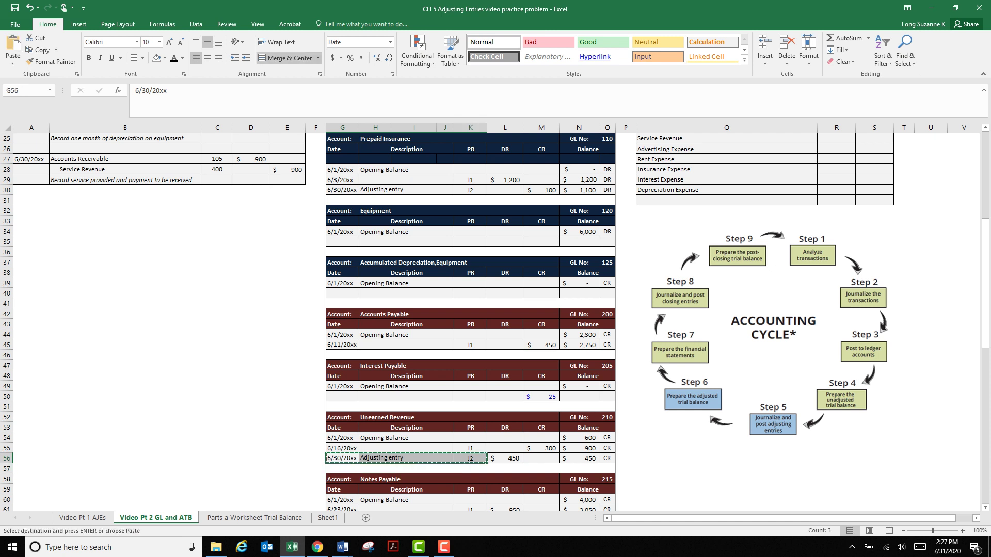
left_click(342, 397)
key("ctrl+v")
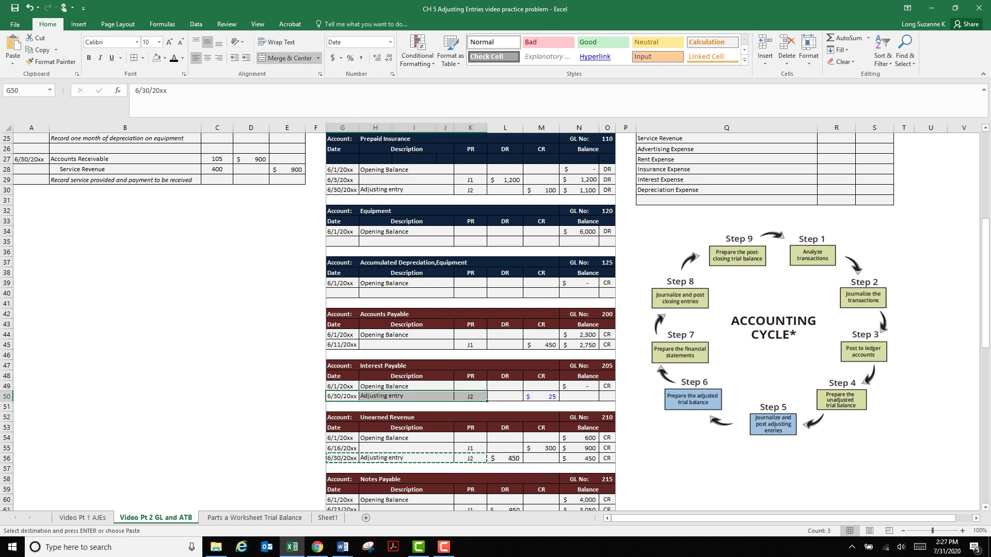
key("Escape")
- Enter a balance of 25 on the 6/30/20xx Interest Payable line and copy the CR label from the line above
left_click(578, 396)
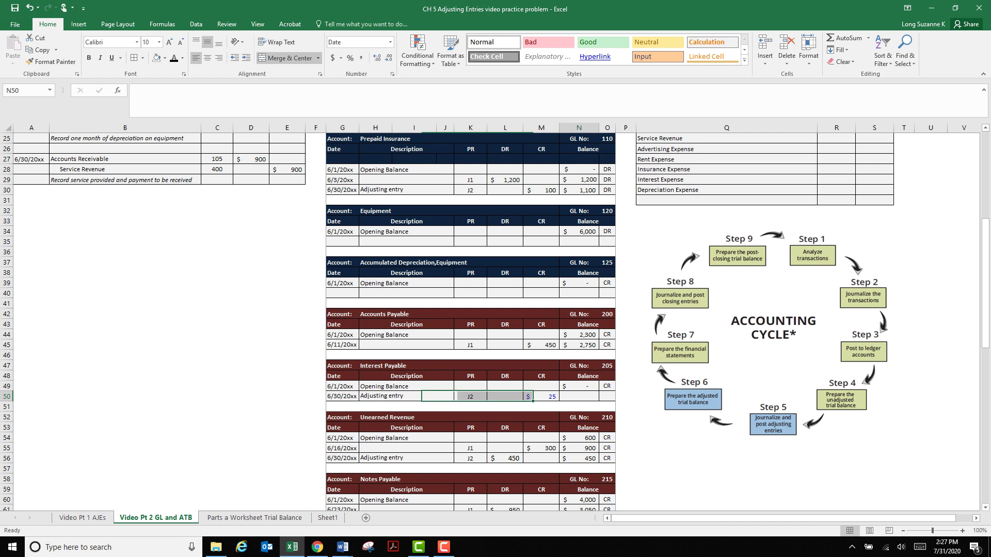
type("25")
left_click(607, 386)
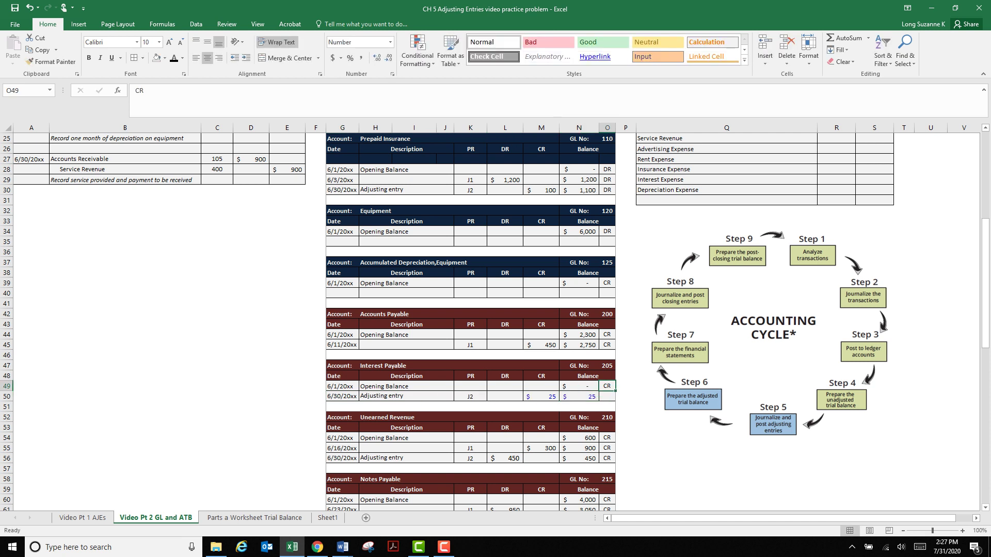
key("ctrl+c")
left_click(607, 397)
key("ctrl+v")
- Set the font colour of the two Interest Payable ledger lines to Automatic
left_click_drag(342, 386, 607, 396)
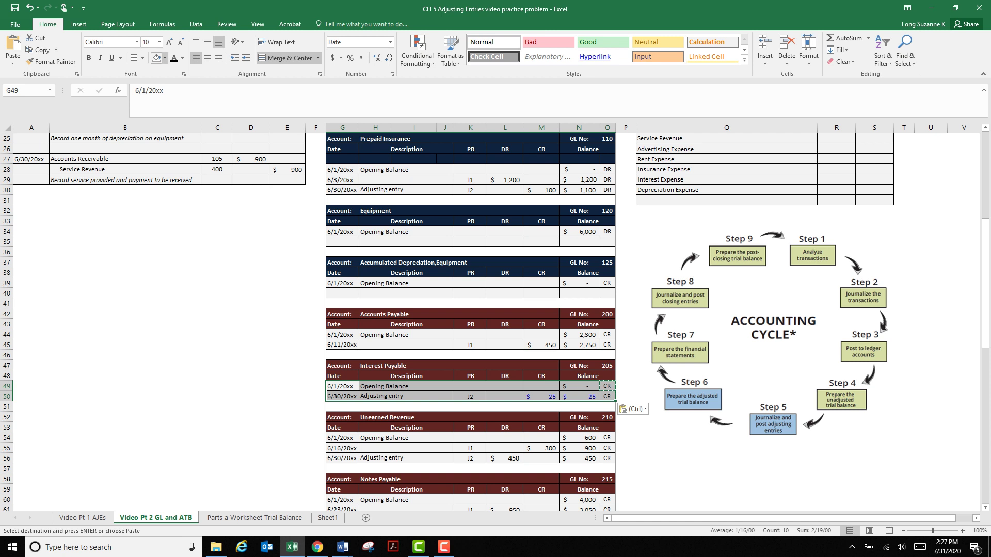
left_click(174, 57)
left_click(470, 427)
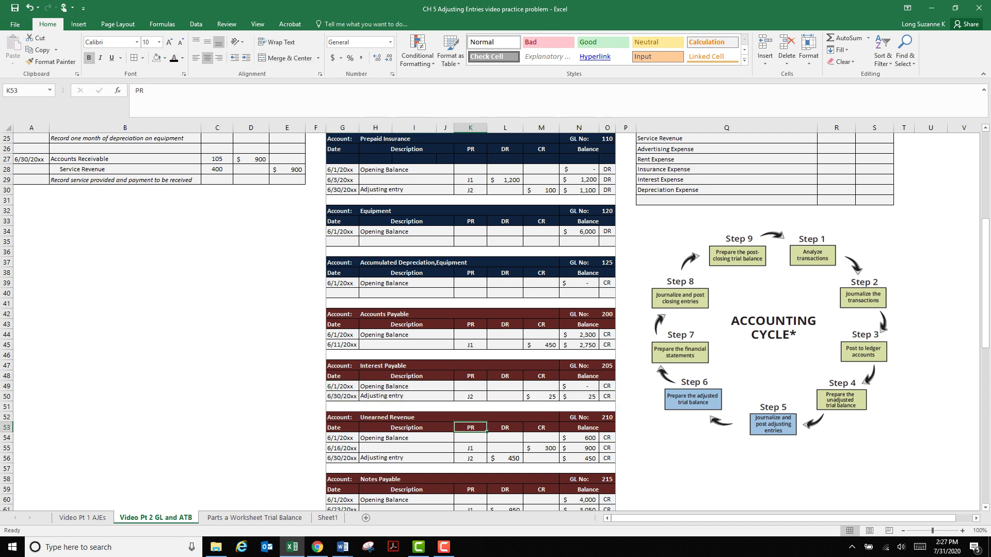
left_click(341, 396)
left_click(406, 396)
key("Tab")
key("Tab")
key("Tab")
key("Tab")
key("Tab")
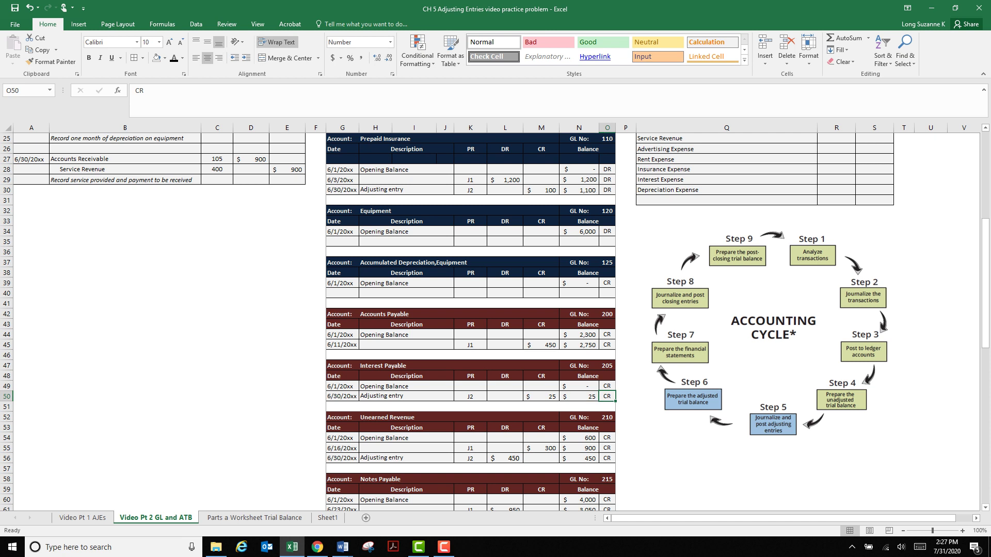
- Mark the Interest Expense and Interest Payable journal lines as posted with an x in column F
scroll(496, 320, "up", 6)
left_click(315, 252)
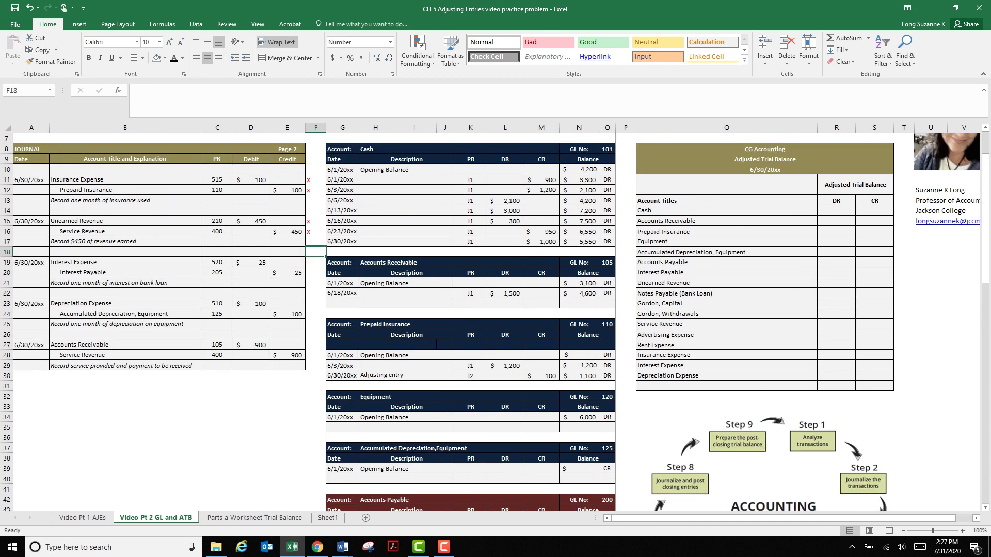
type("x")
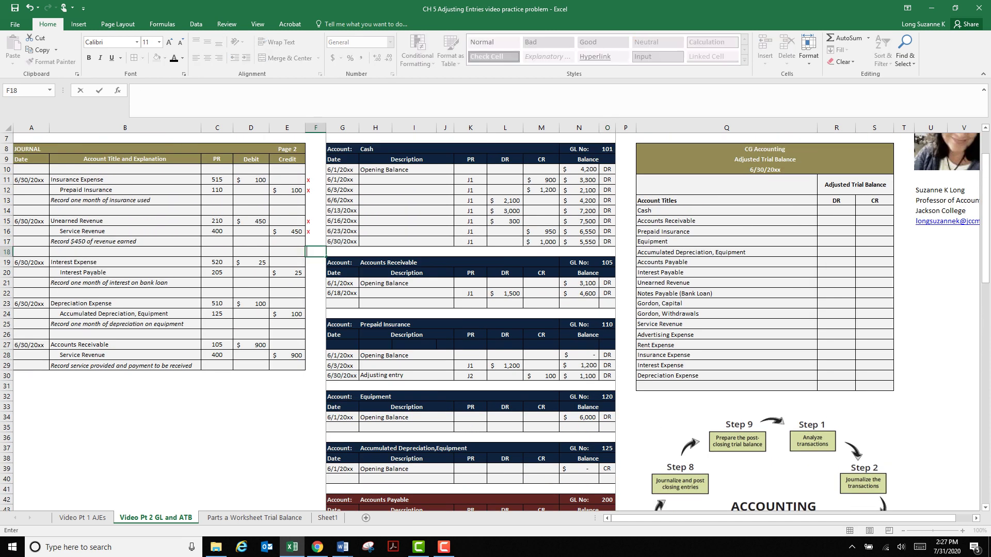
key("Return")
type("x")
key("Return")
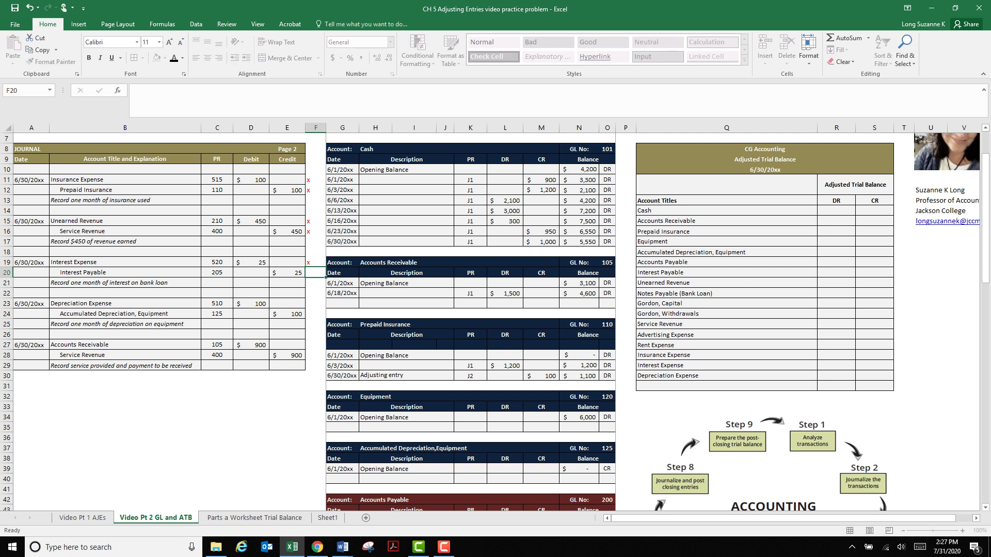
type("x")
key("Return")
key("Return")
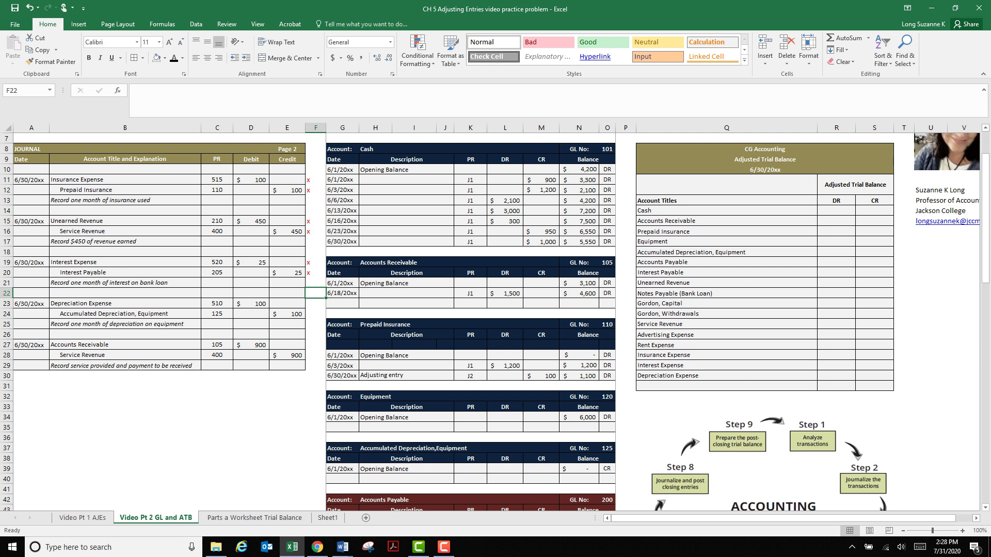
- Post a debit of 100 to Depreciation Expense, copying the 6/30/20xx date, "Adjusting entry" description and J2 reference from the Insurance Expense line
scroll(495, 320, "down", 19)
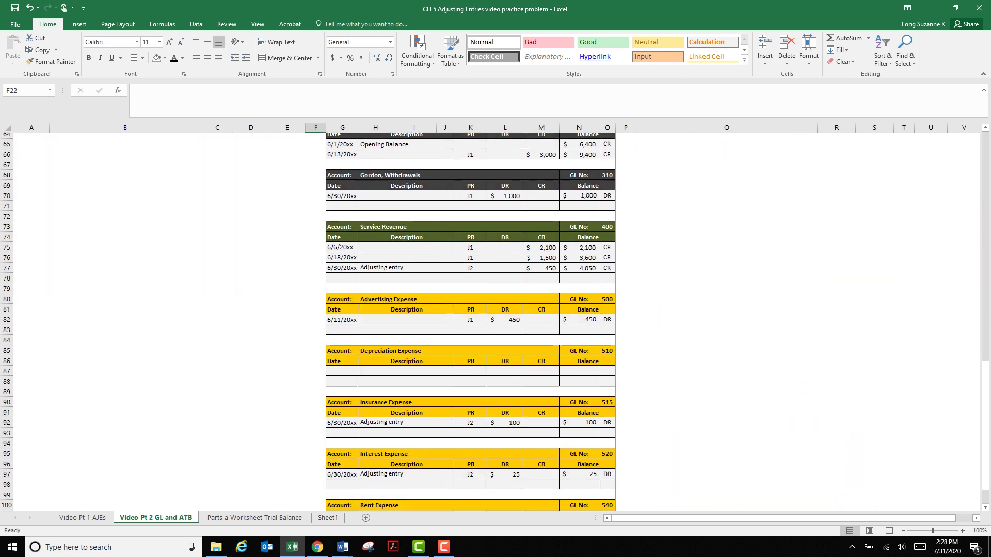
scroll(495, 320, "down", 3)
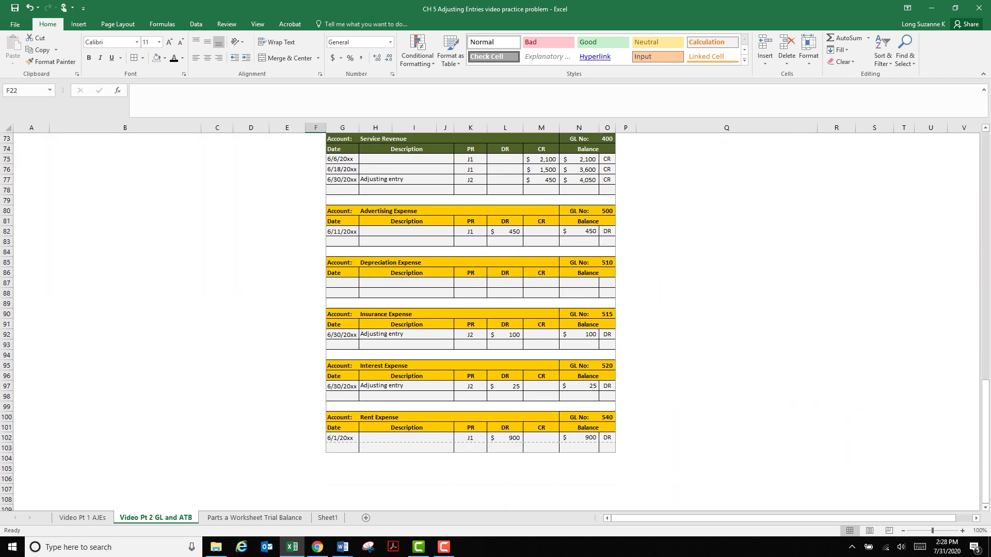
left_click(504, 282)
type("100")
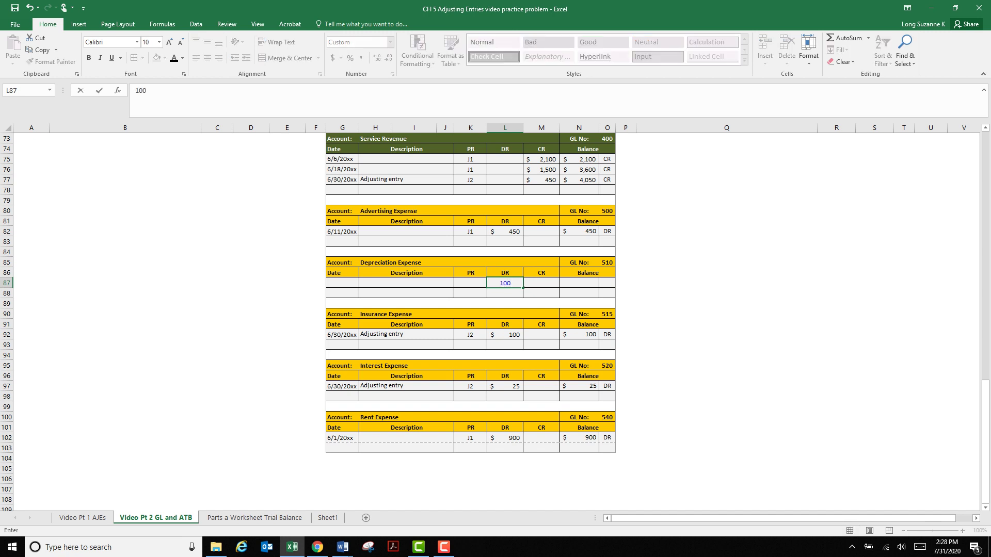
left_click(341, 283)
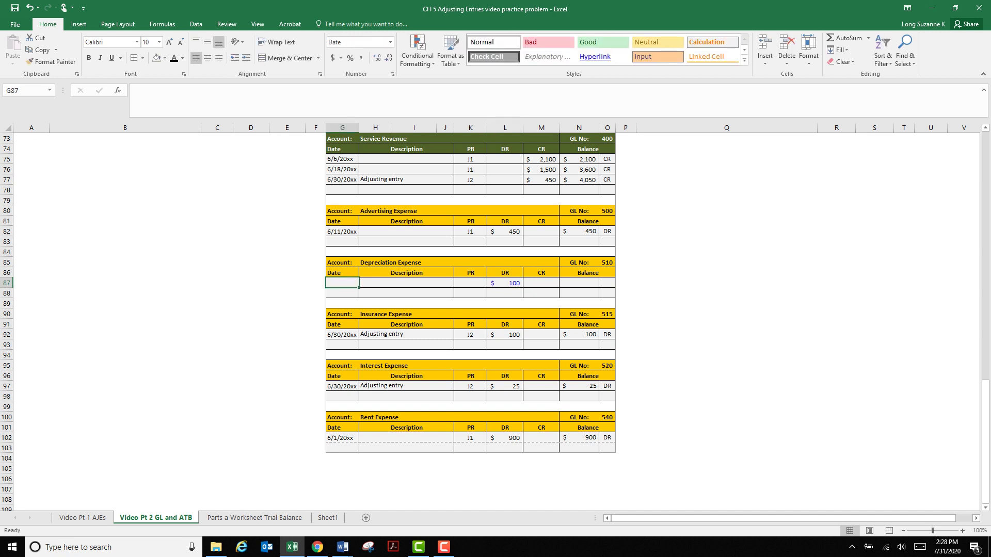
left_click_drag(342, 334, 471, 336)
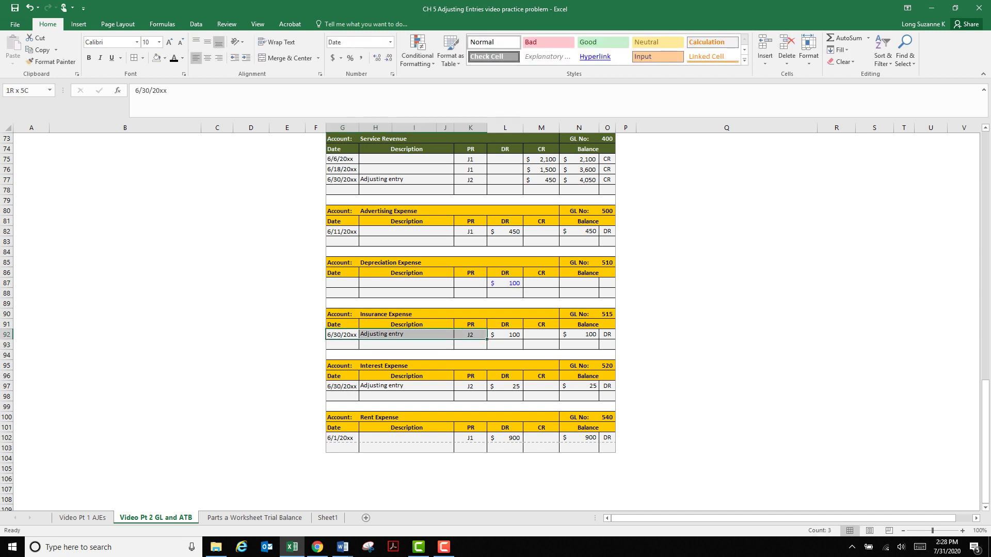
key("ctrl+c")
left_click(342, 283)
key("ctrl+v")
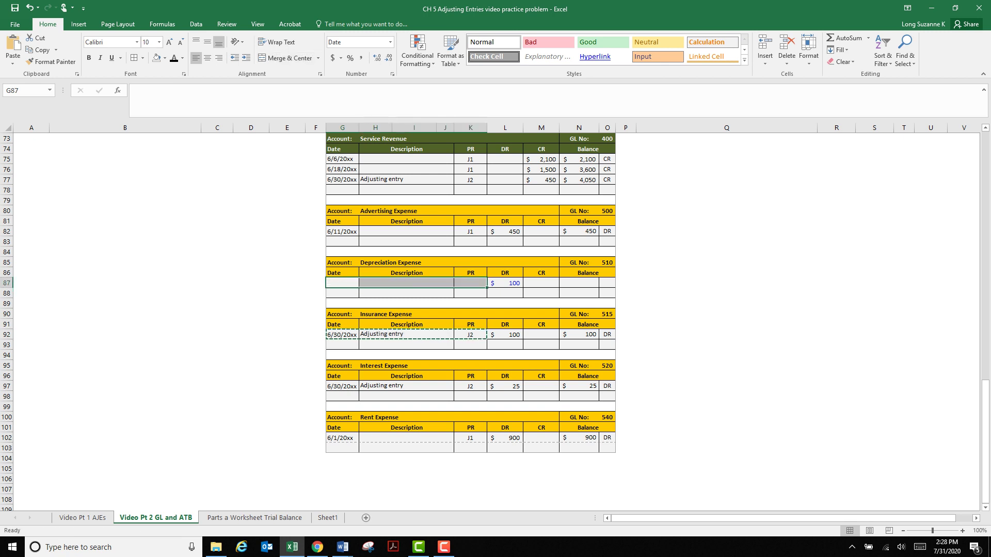
key("ctrl+v")
- Enter a balance of 100 on the 6/30/20xx Depreciation Expense line and copy the DR label from the Advertising Expense line
left_click(579, 283)
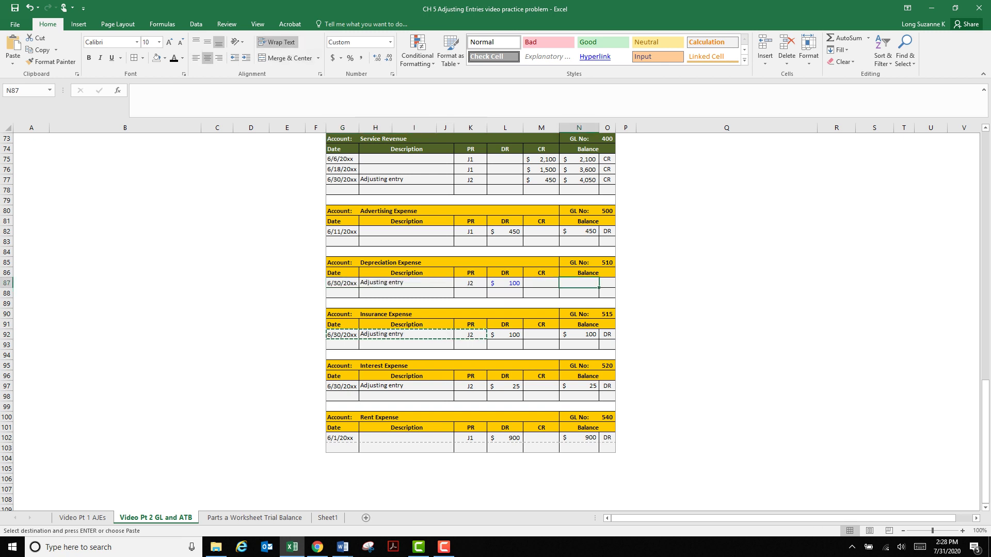
type("100")
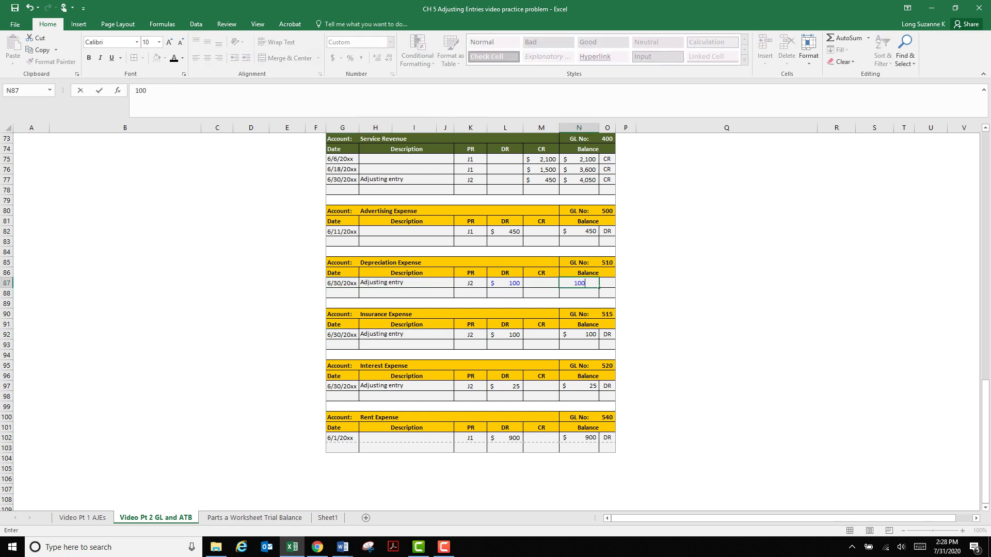
left_click(607, 231)
key("ctrl+c")
left_click(606, 283)
key("ctrl+v")
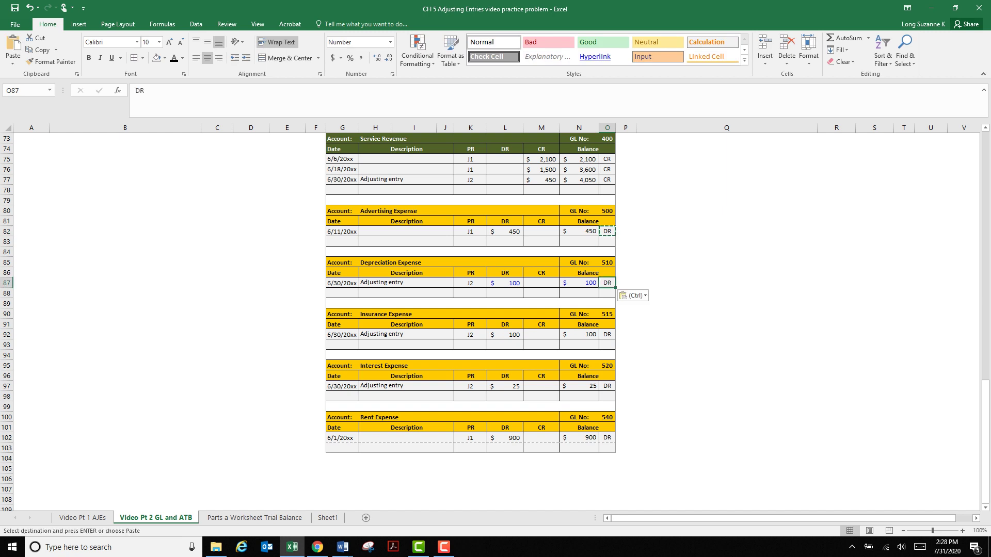
key("Escape")
- Set the font colour of the two Depreciation Expense ledger lines to black
left_click_drag(342, 283, 607, 292)
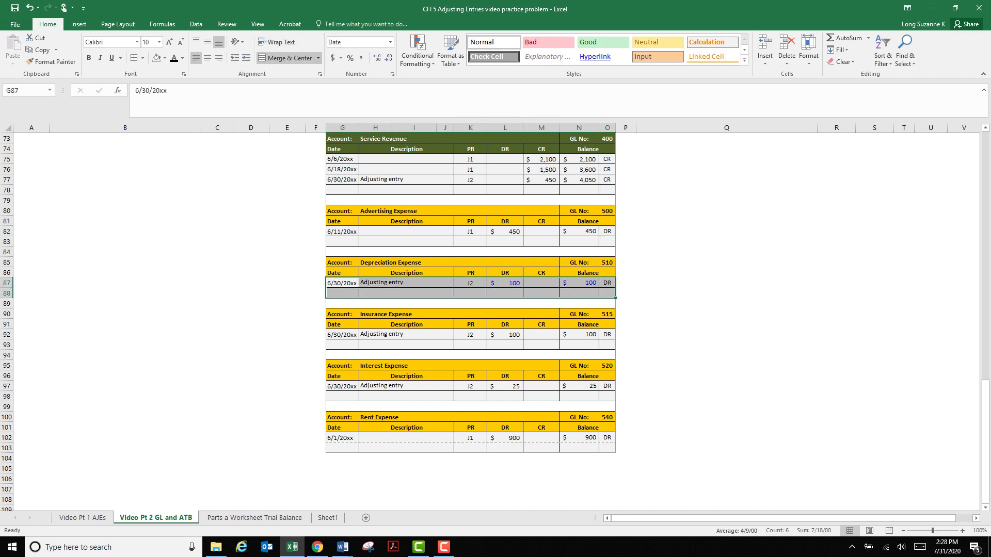
left_click(174, 58)
left_click_drag(836, 293, 805, 273)
left_click(607, 128)
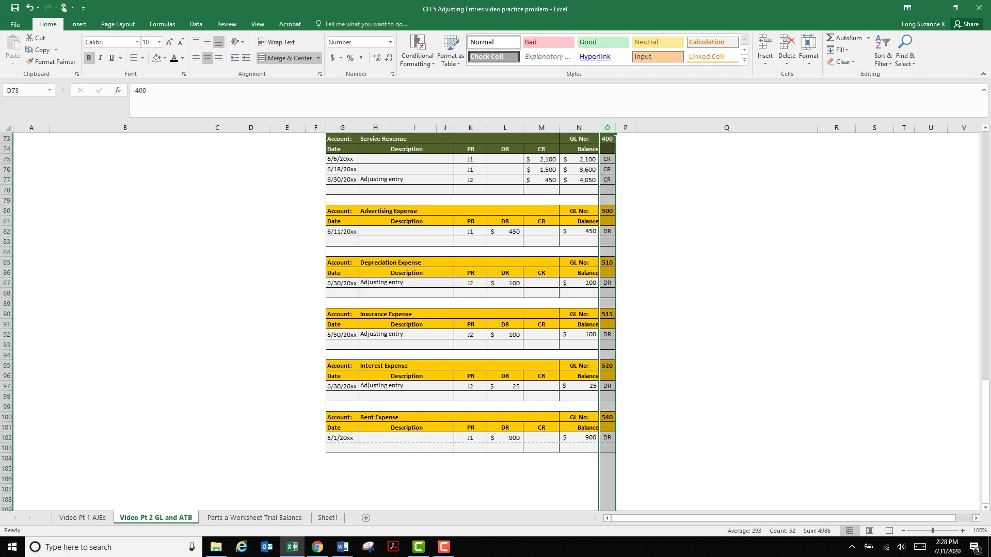
left_click(540, 293)
- Post a credit of 100 to Accumulated Depreciation, Equipment, copying the 6/30/20xx date, "Adjusting entry" description and J2 reference from the Interest Payable line
scroll(540, 292, "up", 14)
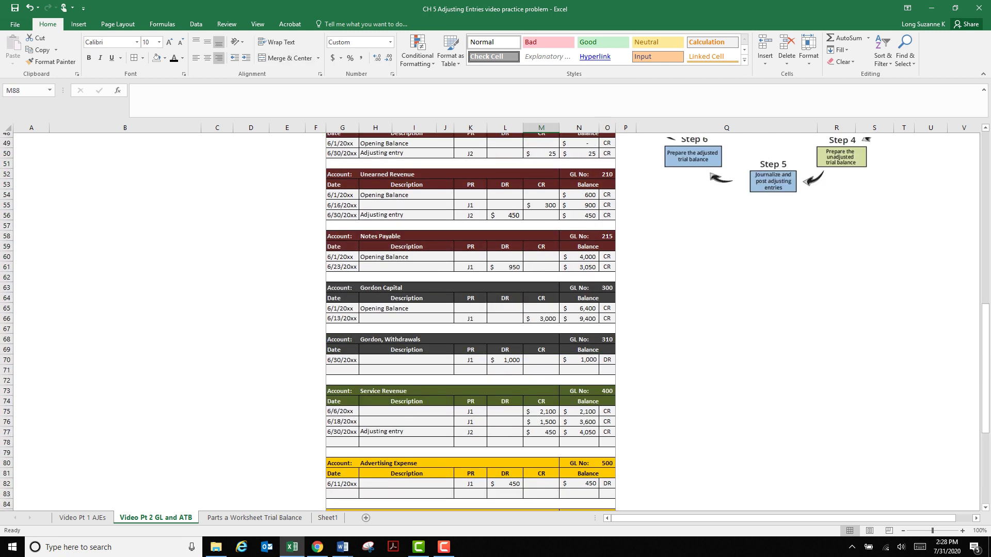
scroll(541, 293, "up", 8)
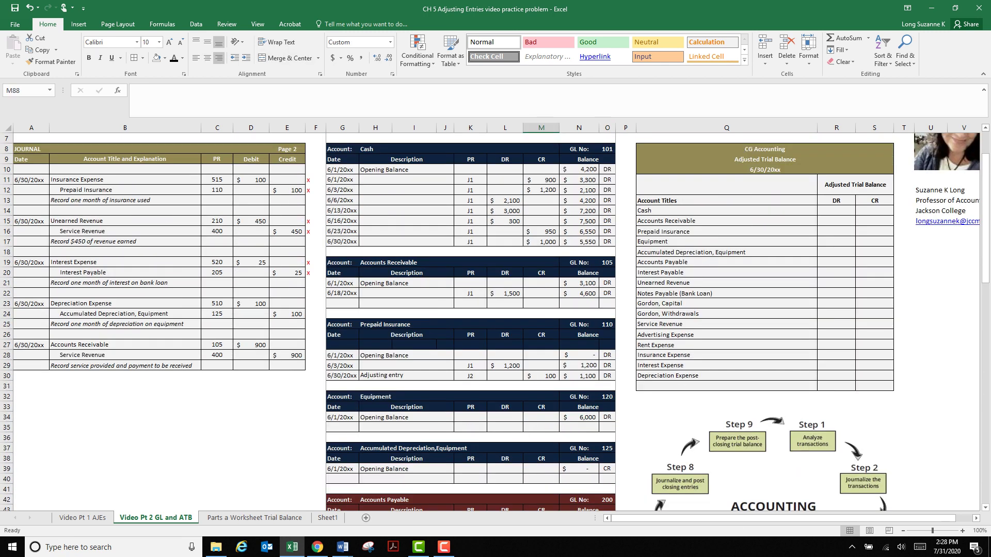
scroll(541, 294, "down", 6)
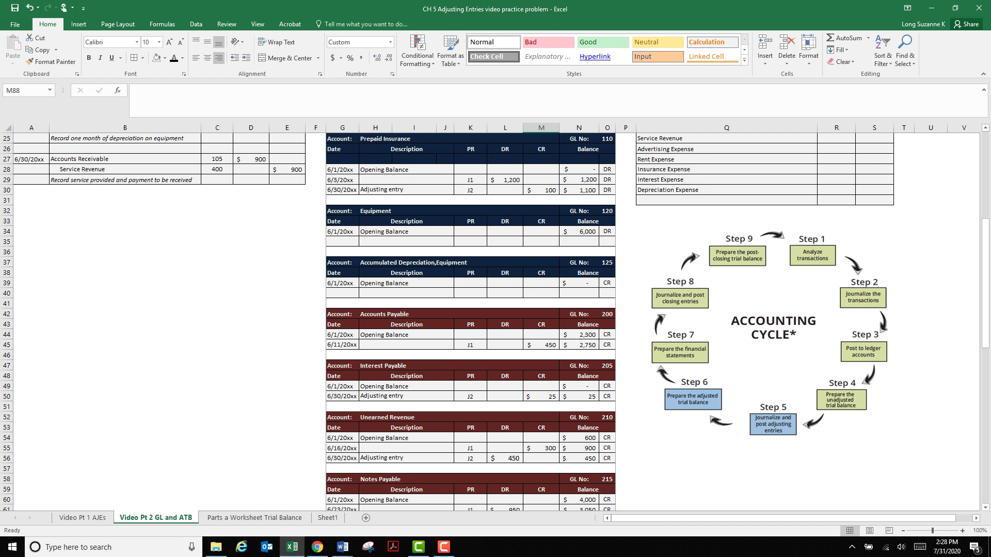
left_click(541, 293)
type("100")
key("Left")
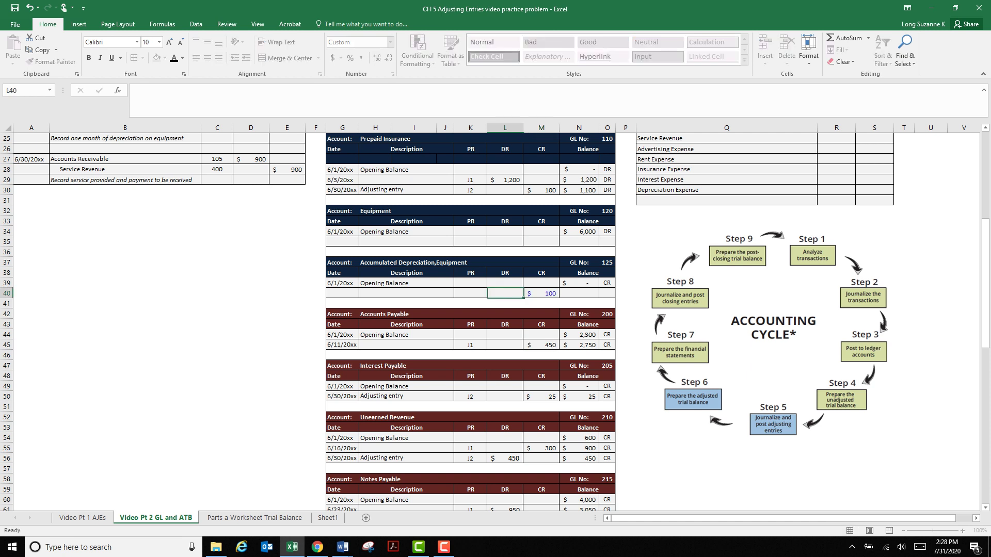
left_click_drag(342, 396, 470, 397)
key("ctrl+c")
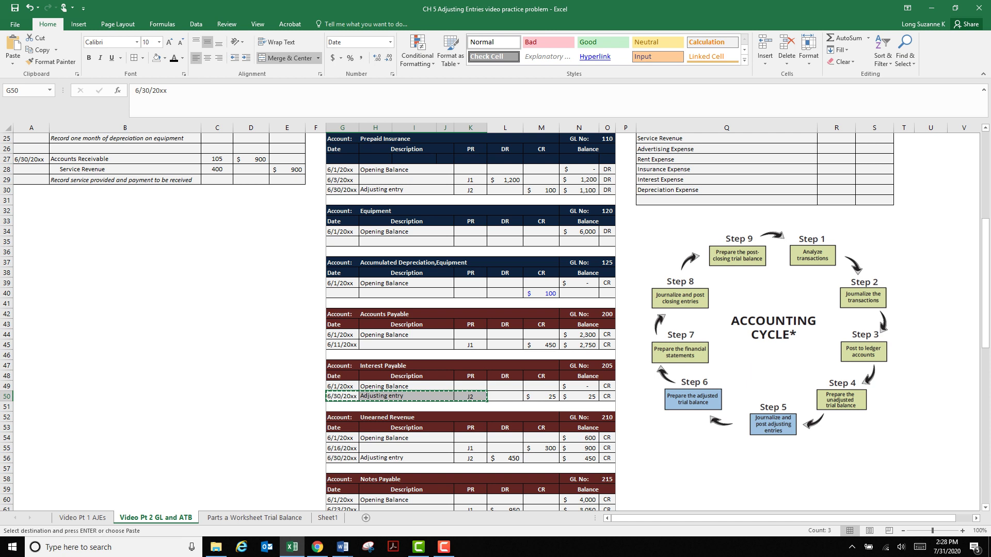
left_click(342, 293)
key("ctrl+v")
- Enter a balance of 100 with the label CR on the 6/30/20xx Accumulated Depreciation, Equipment line
left_click(579, 293)
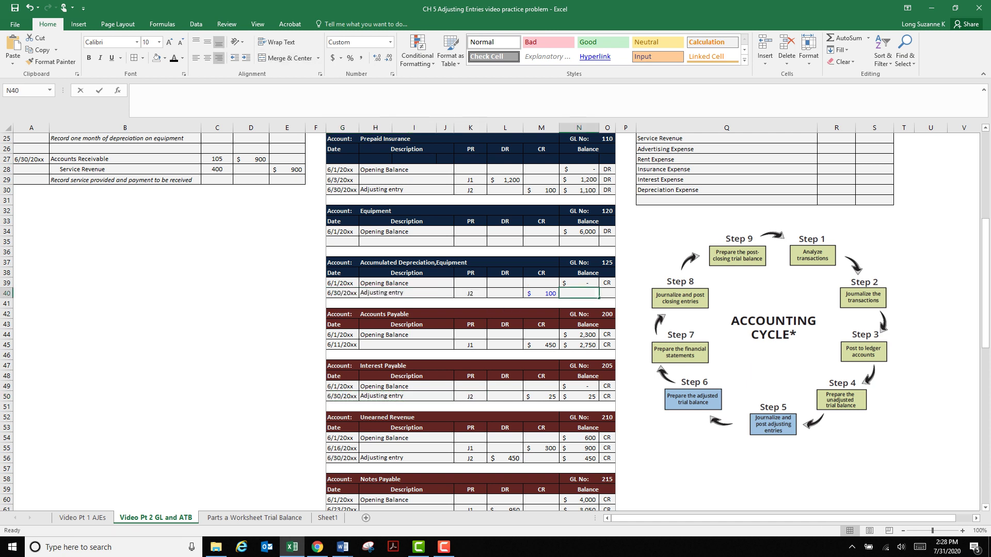
type("100")
key("Tab")
type("CR")
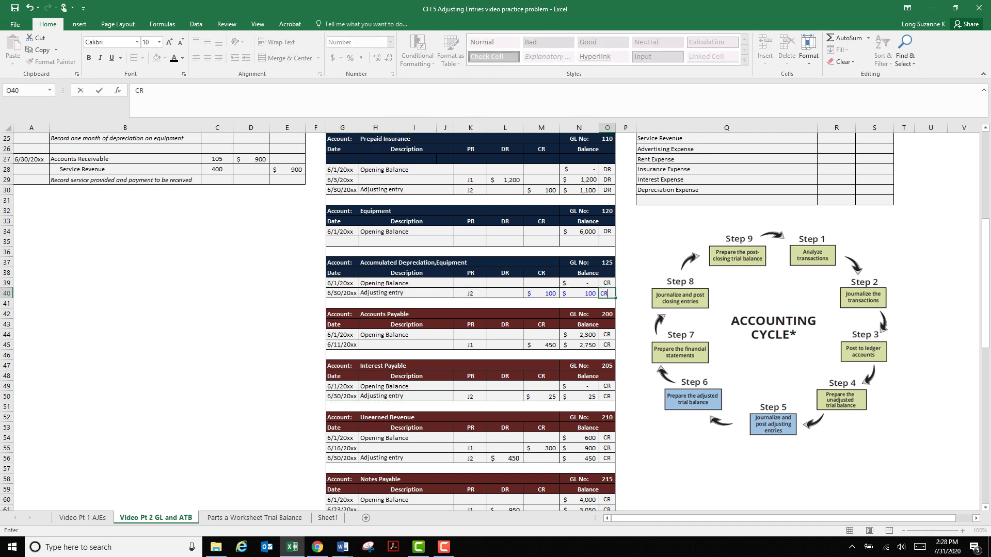
- Set the font colour of the two Accumulated Depreciation, Equipment ledger lines to black and centre the CR label on the 6/30/20xx line
left_click_drag(773, 327, 767, 329)
left_click_drag(342, 283, 607, 293)
left_click(173, 58)
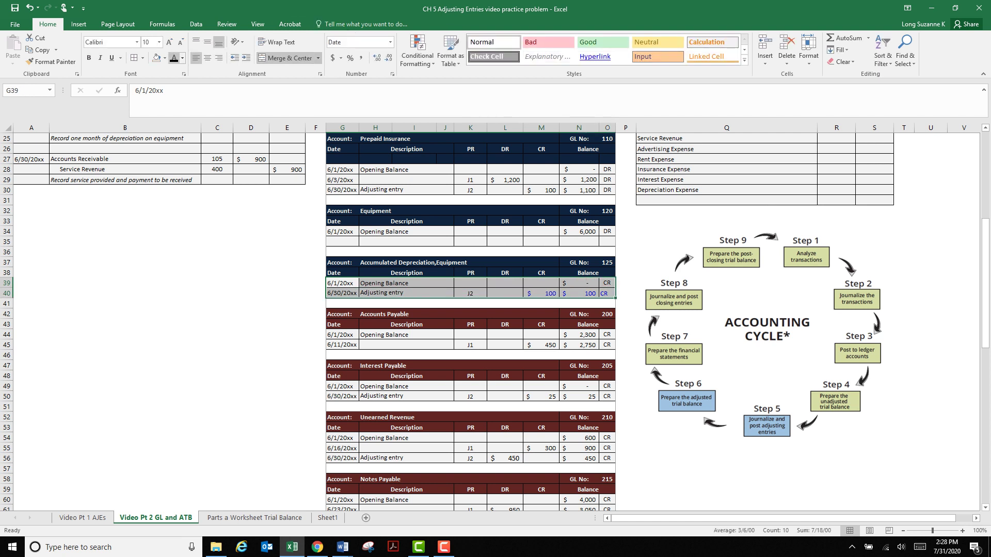
left_click_drag(251, 283, 251, 293)
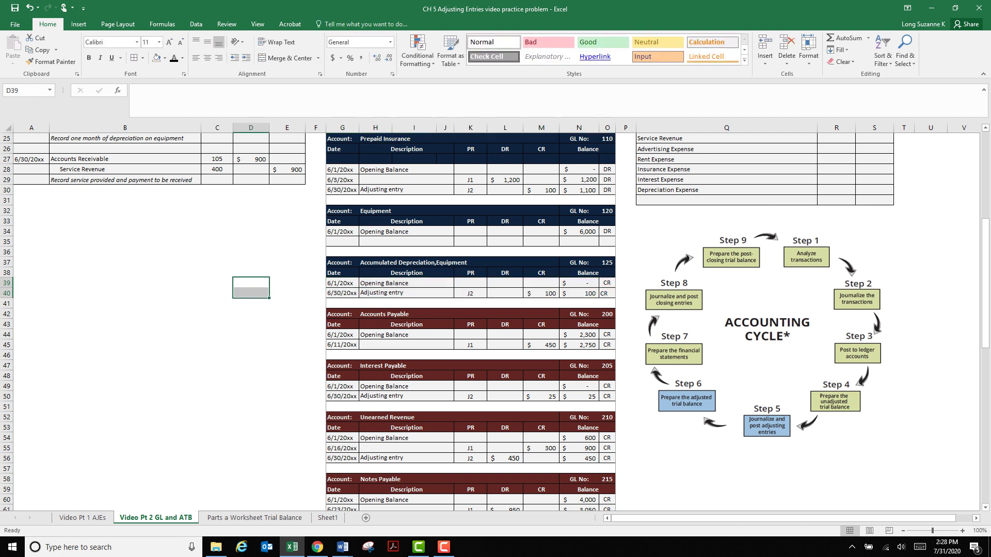
left_click(606, 293)
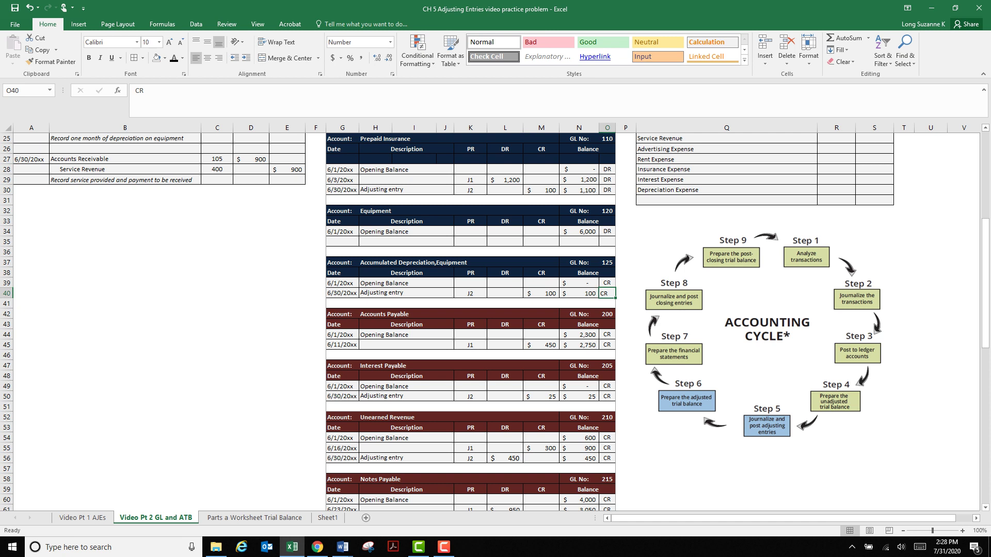
left_click(207, 58)
left_click(251, 325)
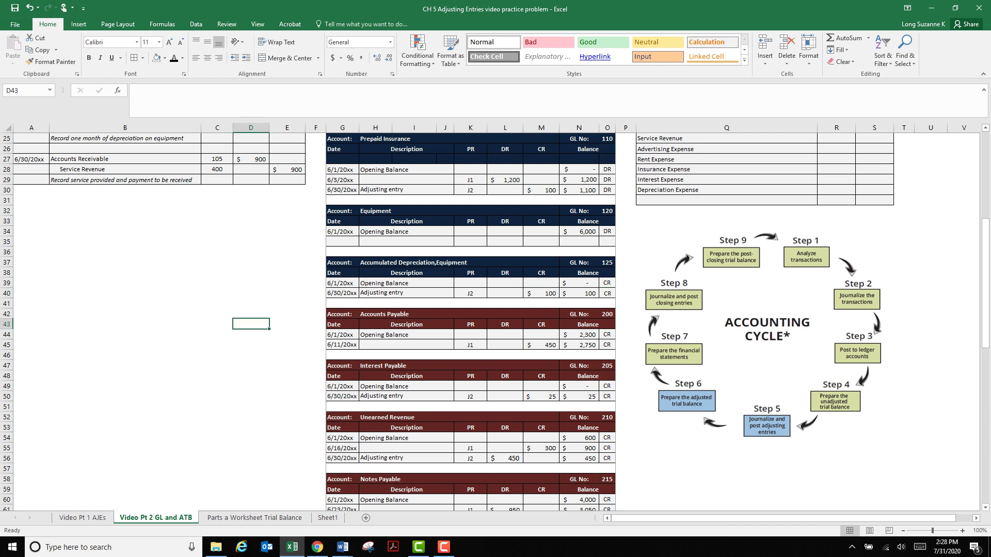
- Mark the Depreciation Expense and Accumulated Depreciation, Equipment journal lines as posted with an x in column F
scroll(496, 320, "up", 6)
left_click(315, 303)
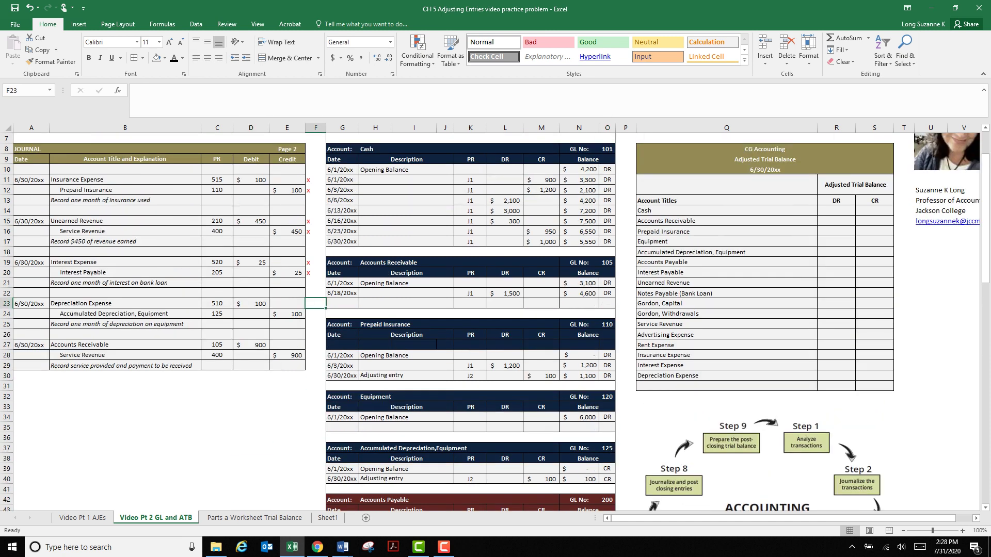
type("x")
key("Return")
type("x")
left_click(315, 345)
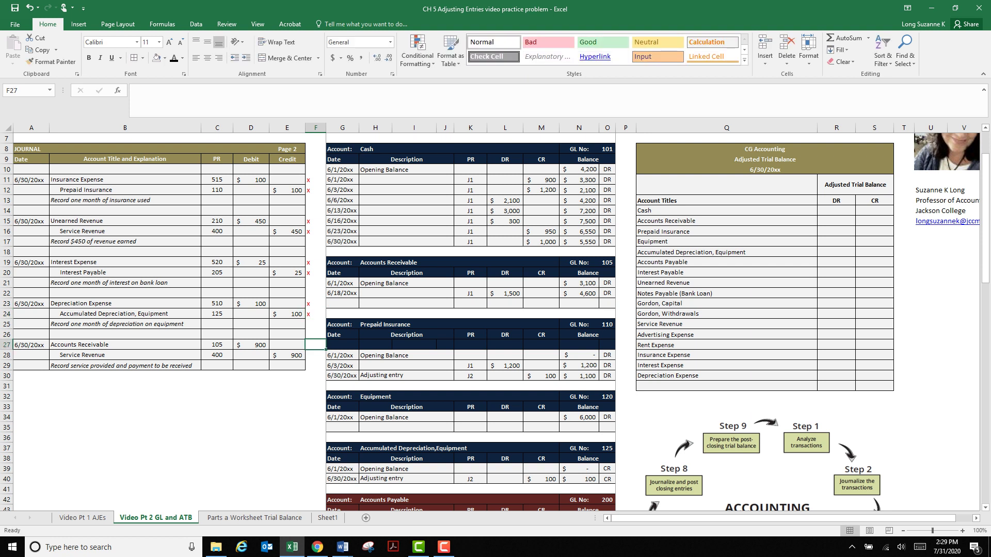
- Post a debit of 900 to Accounts Receivable, copying the 6/30/20xx date, "Adjusting entry" description and J2 reference from the Prepaid Insurance line
left_click_drag(78, 345, 289, 355)
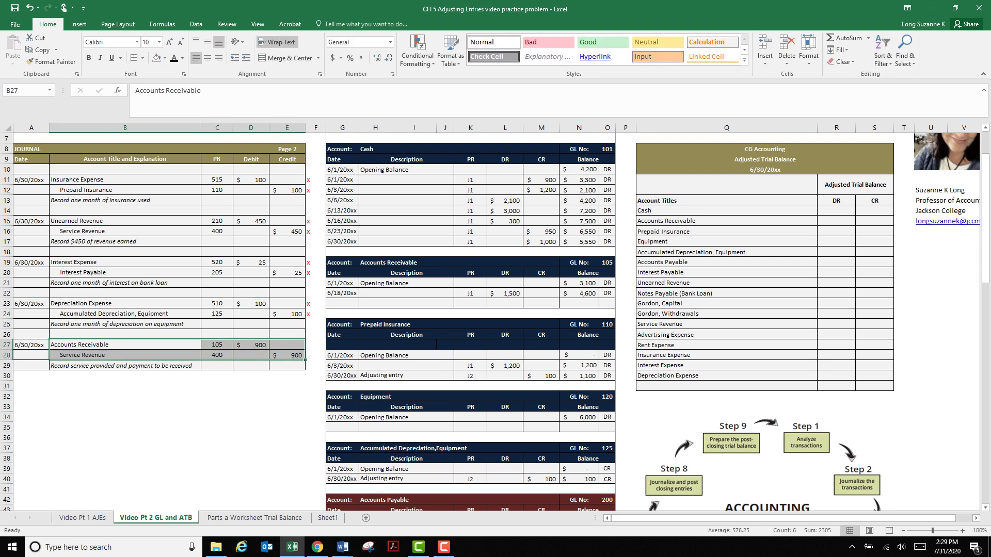
left_click(504, 304)
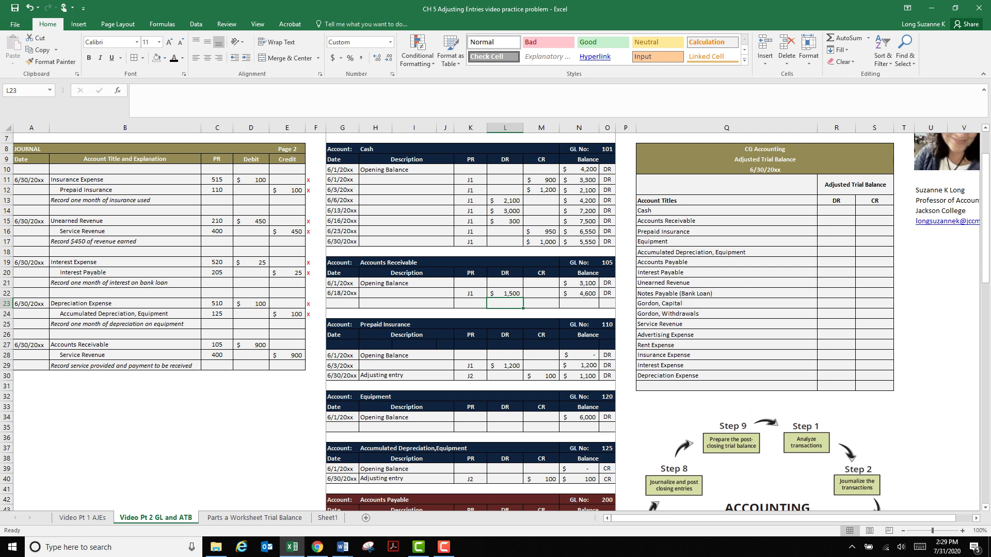
type("900")
key("Return")
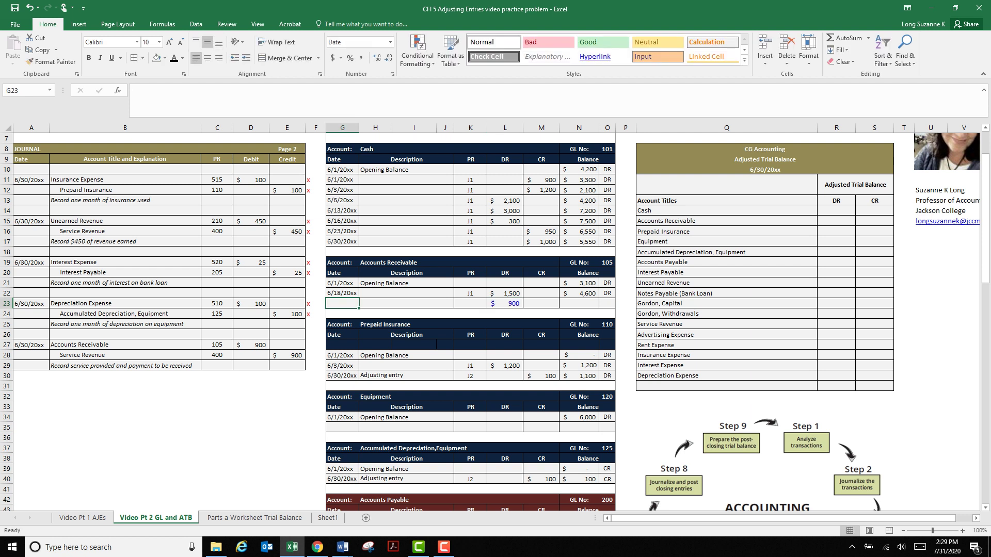
left_click_drag(342, 375, 470, 376)
key("ctrl+c")
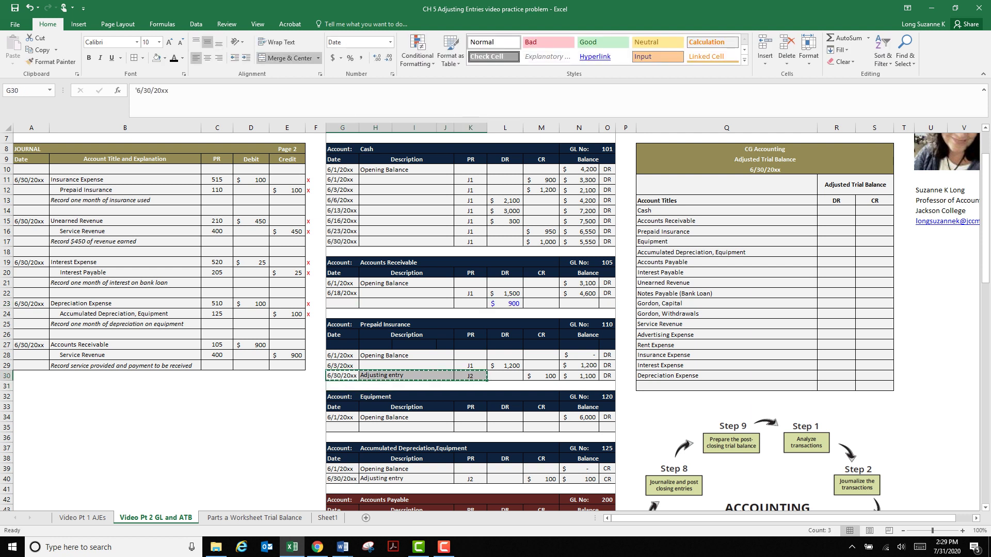
left_click(342, 303)
key("ctrl+v")
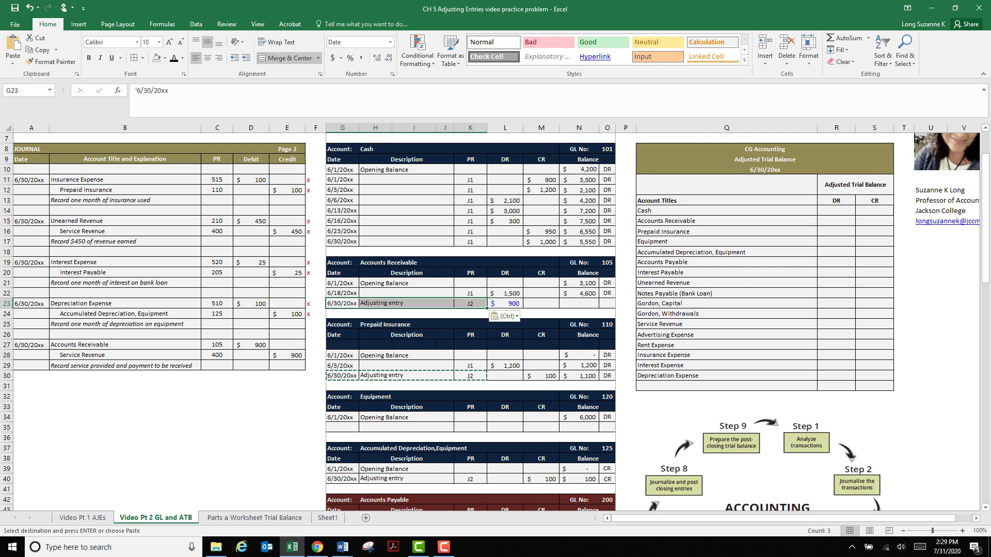
- Calculate the Accounts Receivable balance on the 6/30/20xx line as the prior balance plus the debit, =N22+L23
left_click(579, 303)
left_click(578, 294)
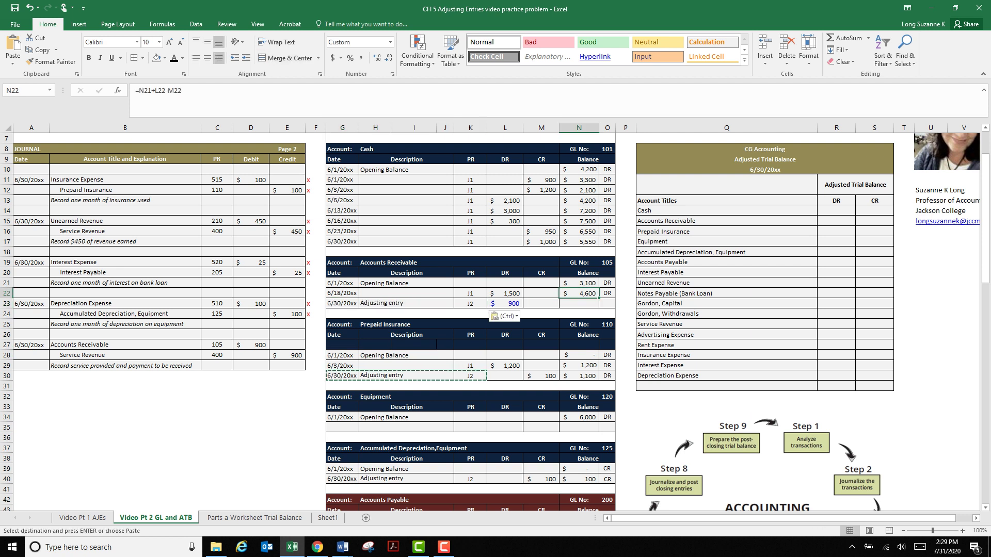
left_click(504, 303)
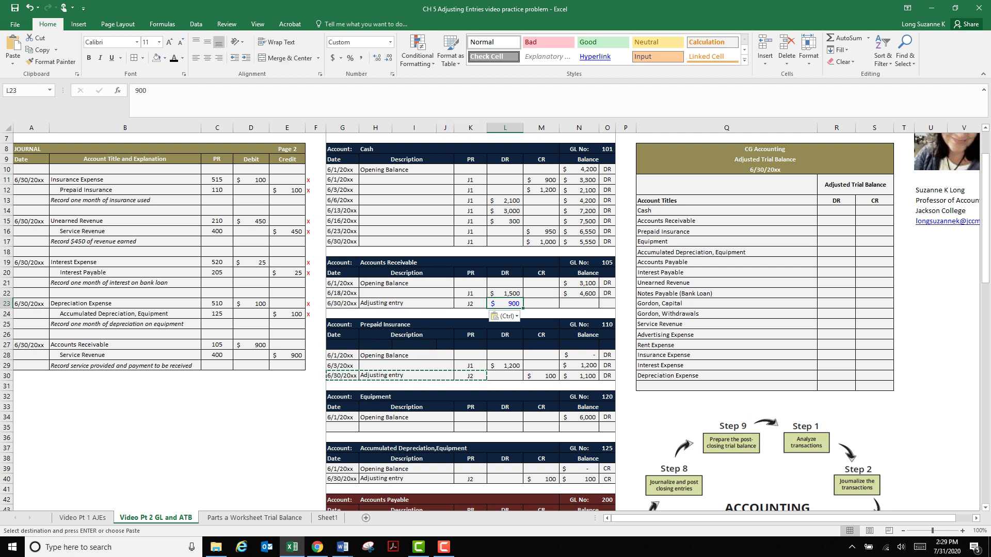
double_click(342, 376)
left_click(578, 303)
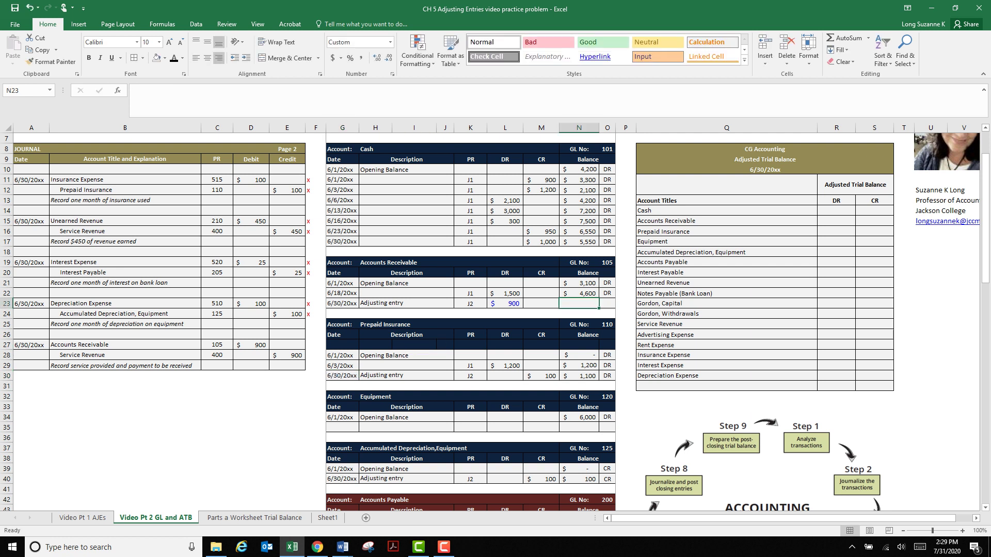
type("=")
key("Up")
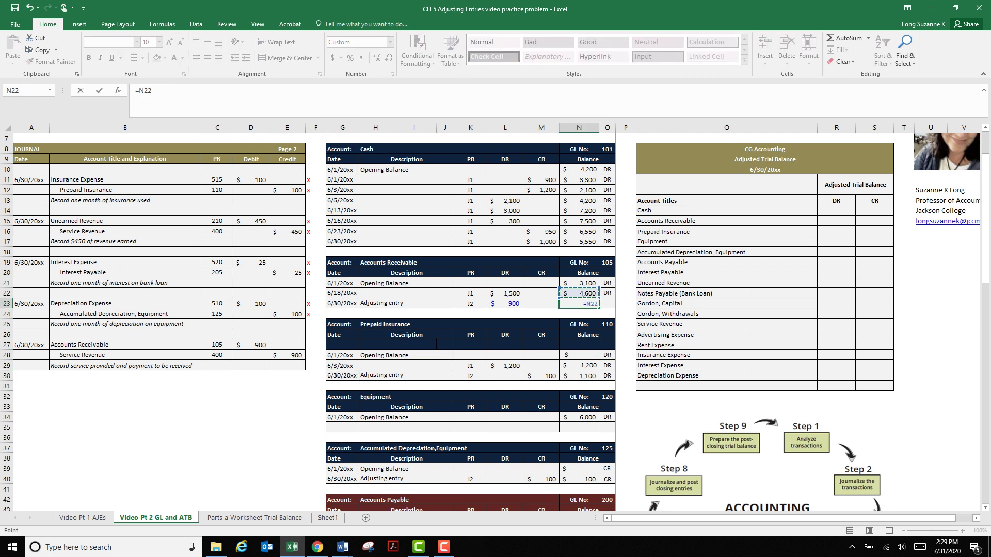
type("+")
key("Left")
key("Left")
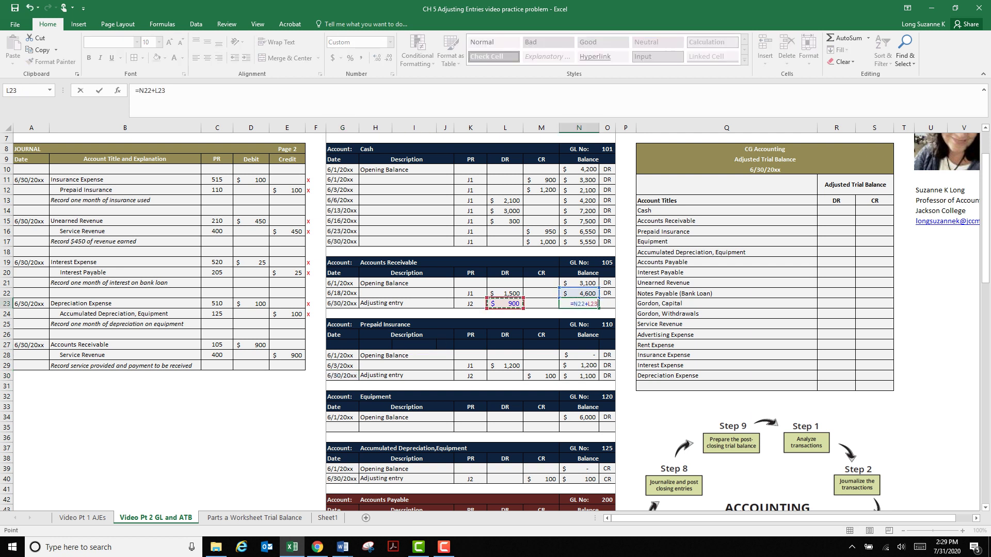
key("Return")
- Copy the DR label to the 6/30/20xx Accounts Receivable line and set that line's font colour to black
left_click(607, 293)
key("ctrl+c")
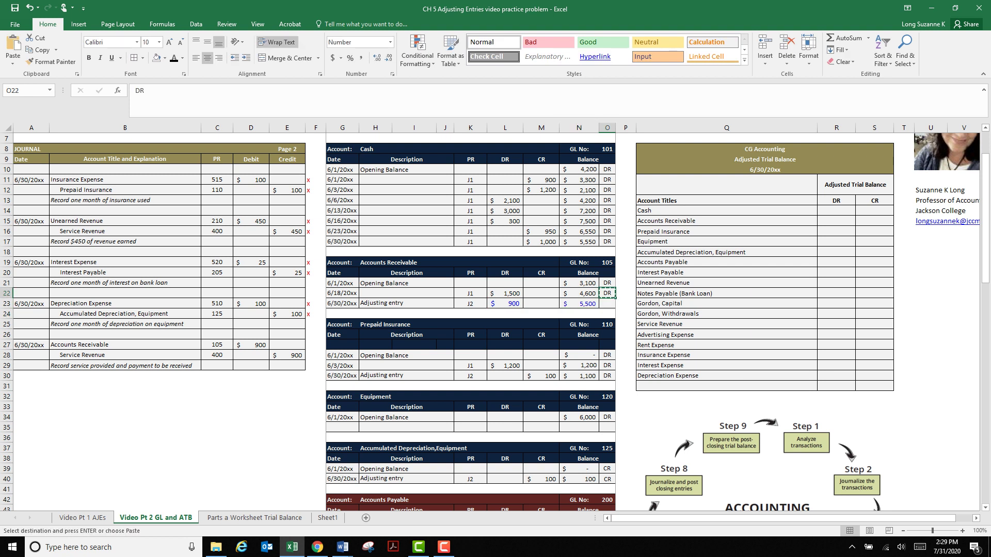
left_click(607, 303)
key("ctrl+v")
left_click_drag(406, 303, 606, 304)
left_click(174, 57)
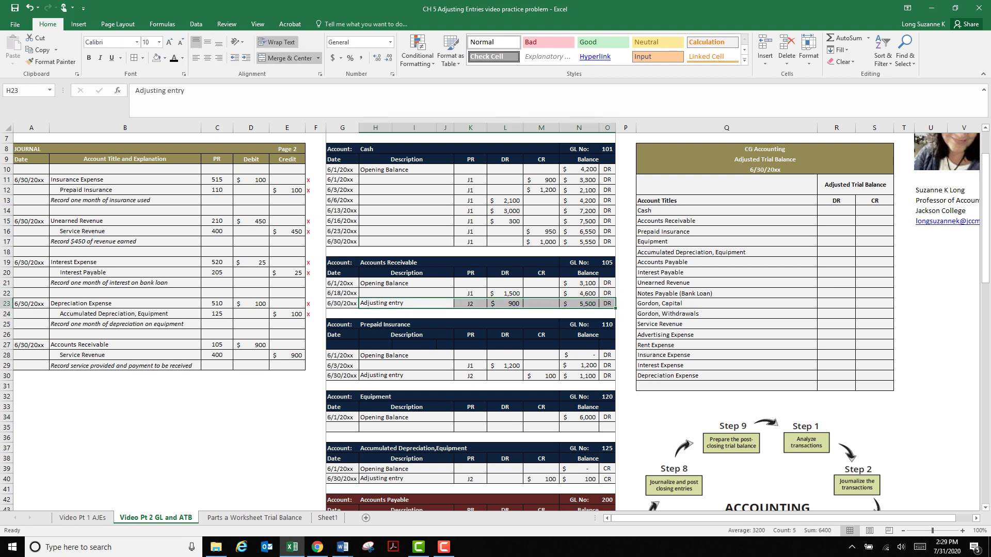
left_click(505, 293)
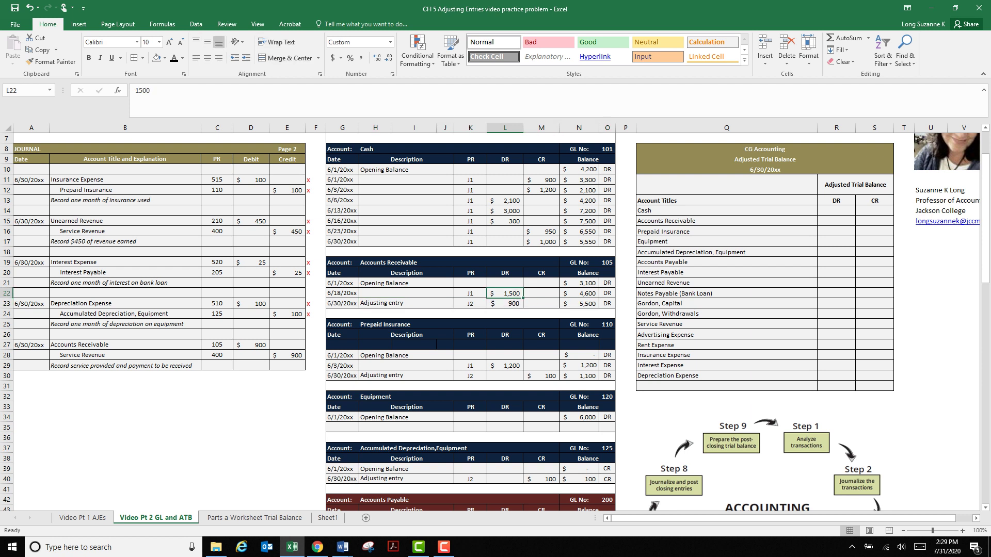
- Post a credit of 900 to Service Revenue in row 78, copying the 6/30/20xx date, "Adjusting entry" description and J2 reference from the line above
scroll(496, 320, "down", 15)
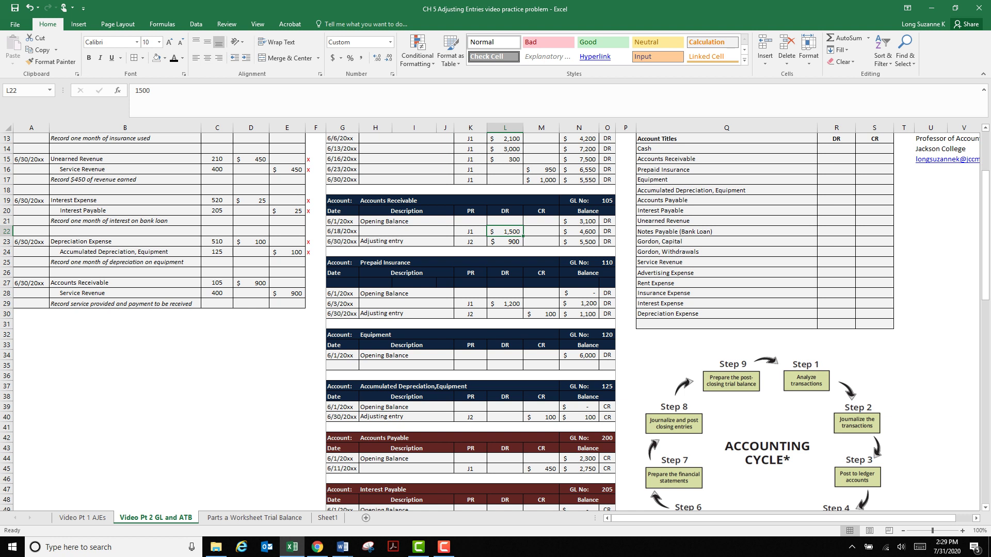
scroll(496, 320, "down", 2)
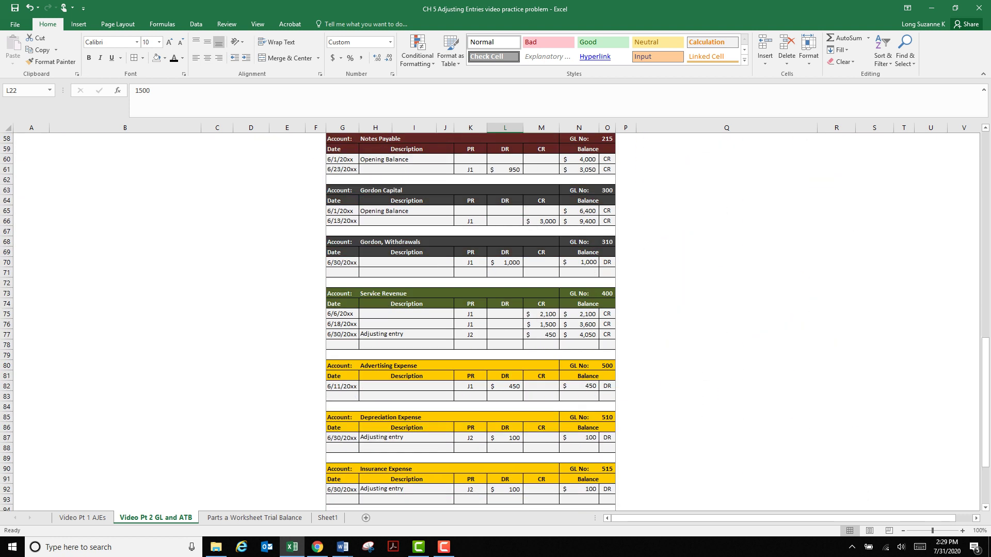
left_click_drag(342, 335, 470, 335)
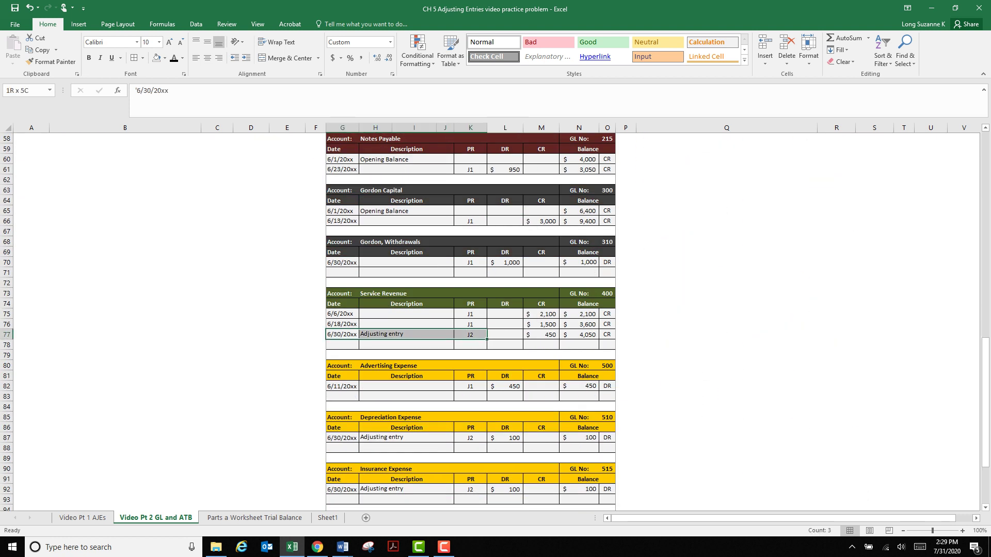
key("ctrl+c")
left_click(342, 345)
key("ctrl+v")
key("Escape")
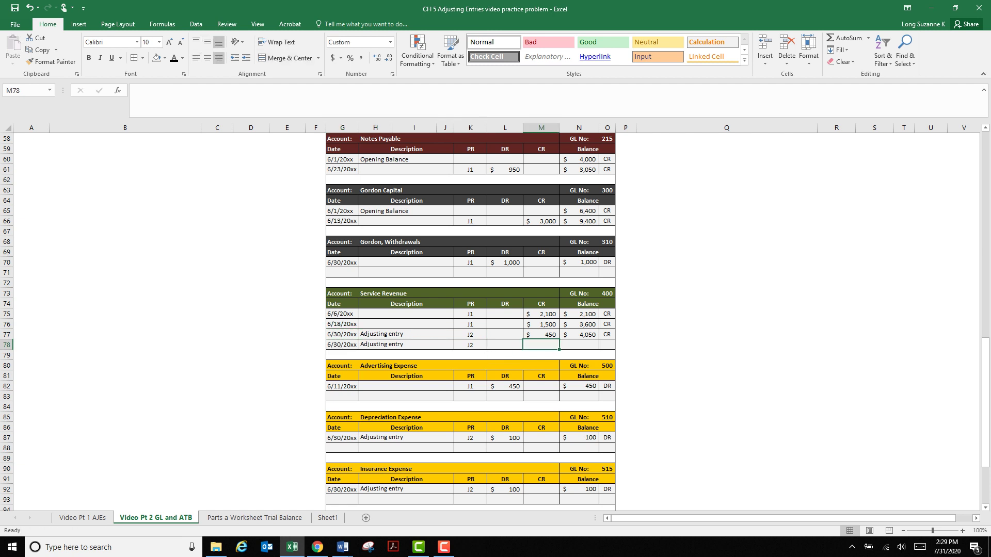
scroll(496, 320, "up", 16)
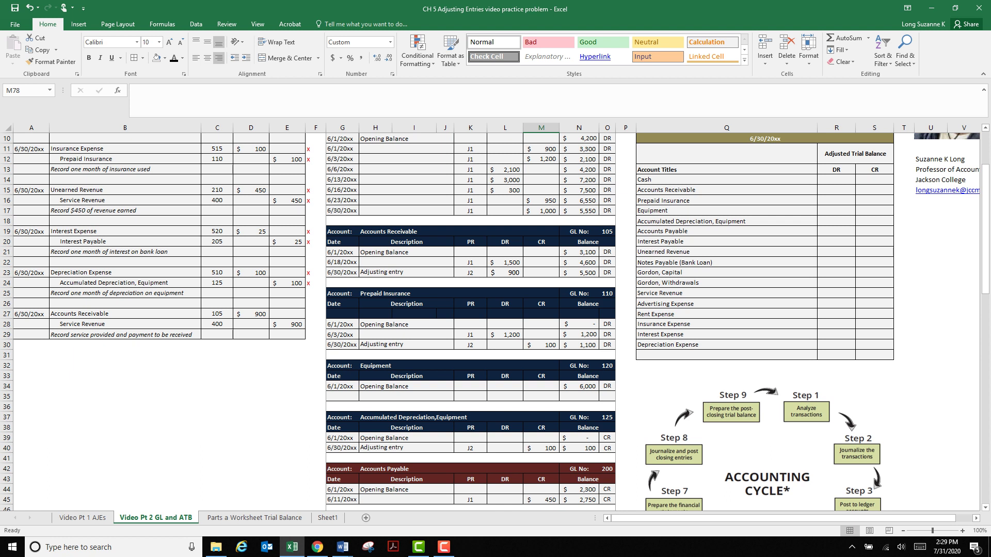
scroll(496, 320, "down", 16)
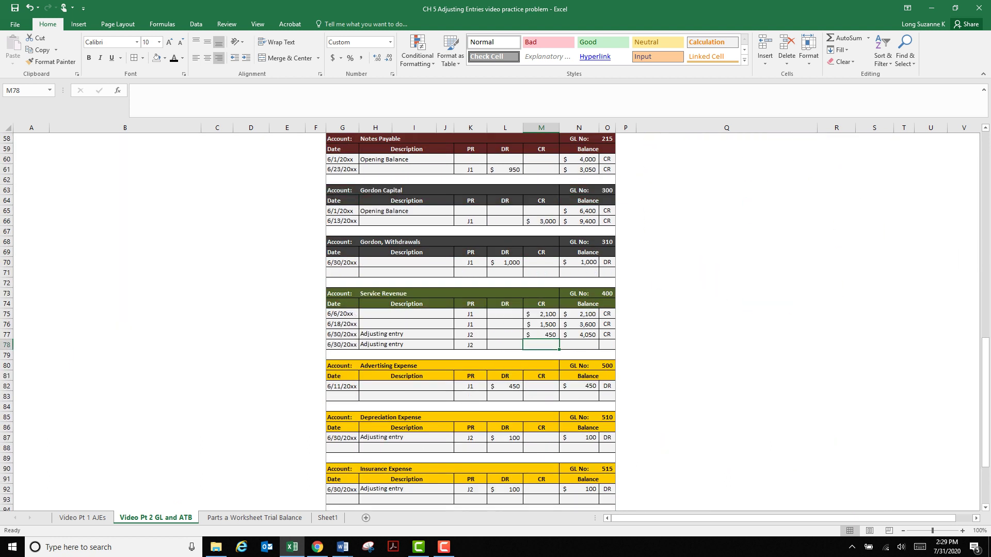
type("900")
key("Tab")
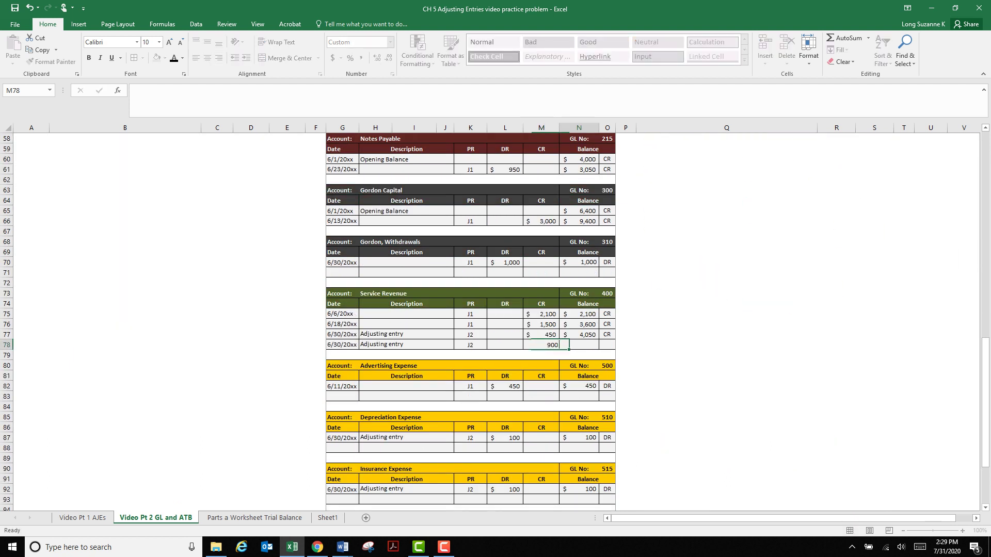
- Calculate the Service Revenue balance in row 78 as =N77+M78 and copy the CR label from the line above
type("=")
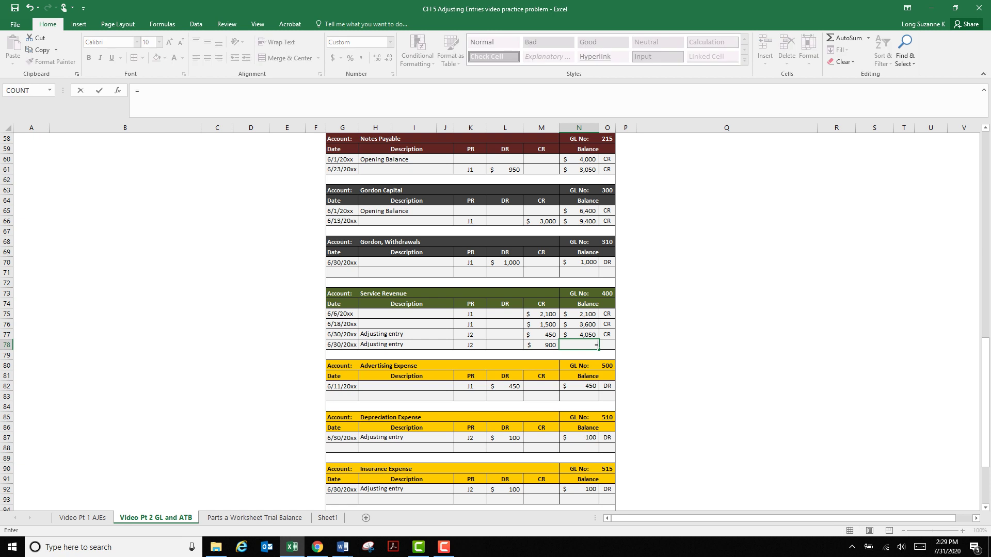
key("Up")
type("+")
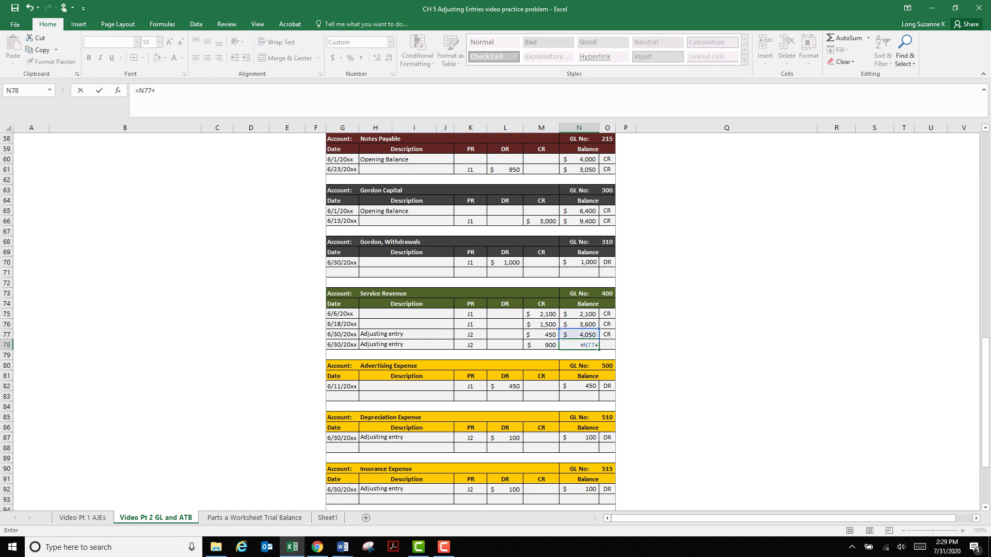
key("Left")
key("Return")
left_click(607, 334)
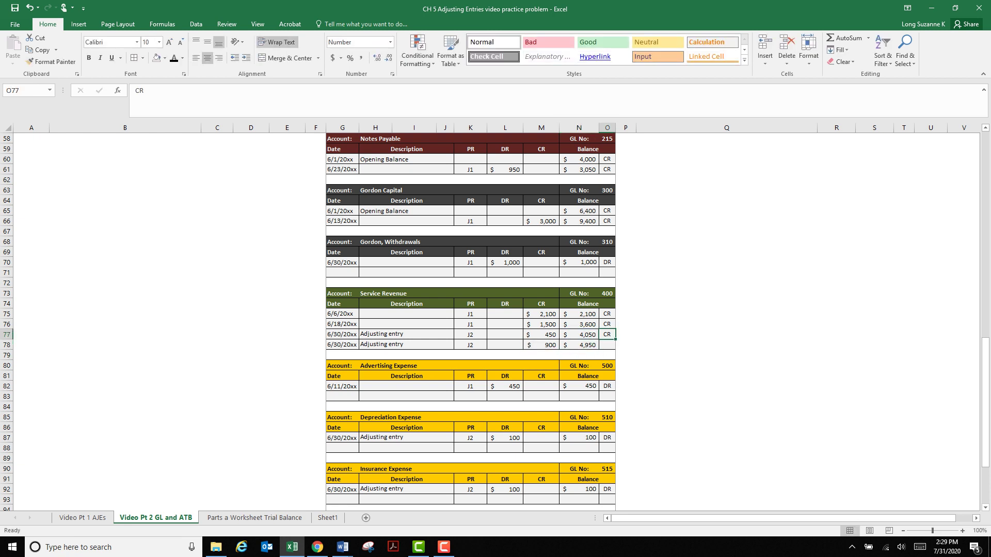
key("ctrl+c")
left_click(607, 345)
key("ctrl+v")
key("Escape")
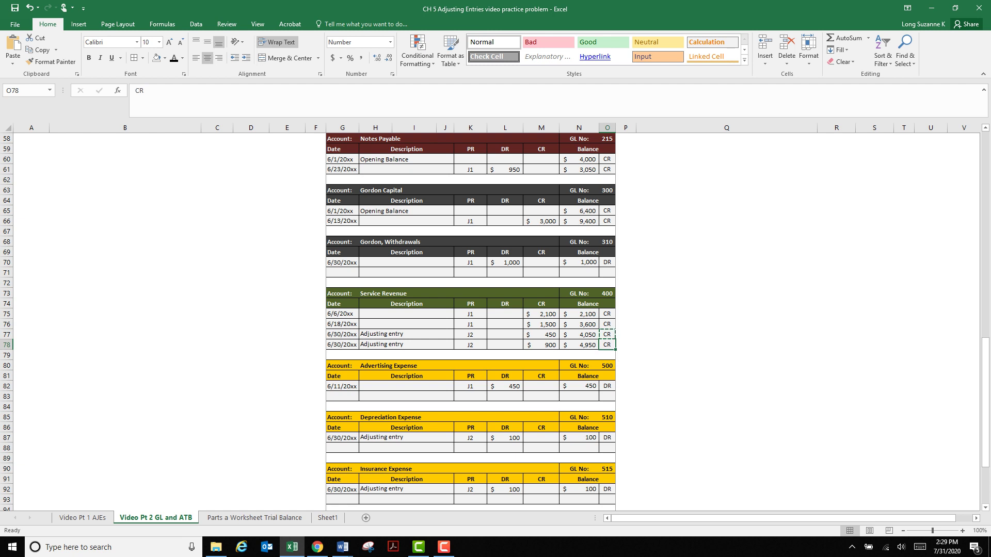
- Mark the Accounts Receivable and Service Revenue journal lines of the last entry as posted with an x in column F
scroll(495, 309, "up", 19)
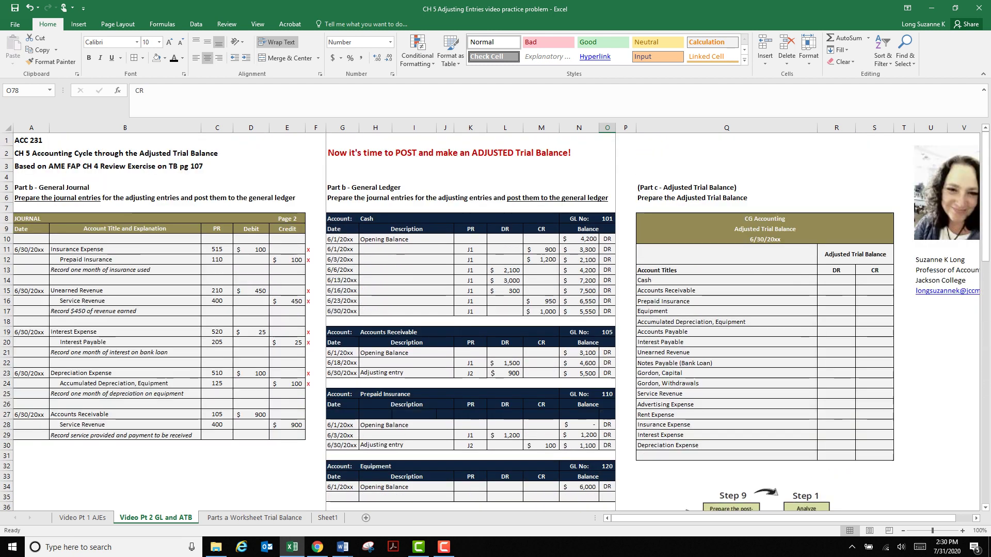
left_click(315, 414)
type("x")
key("Return")
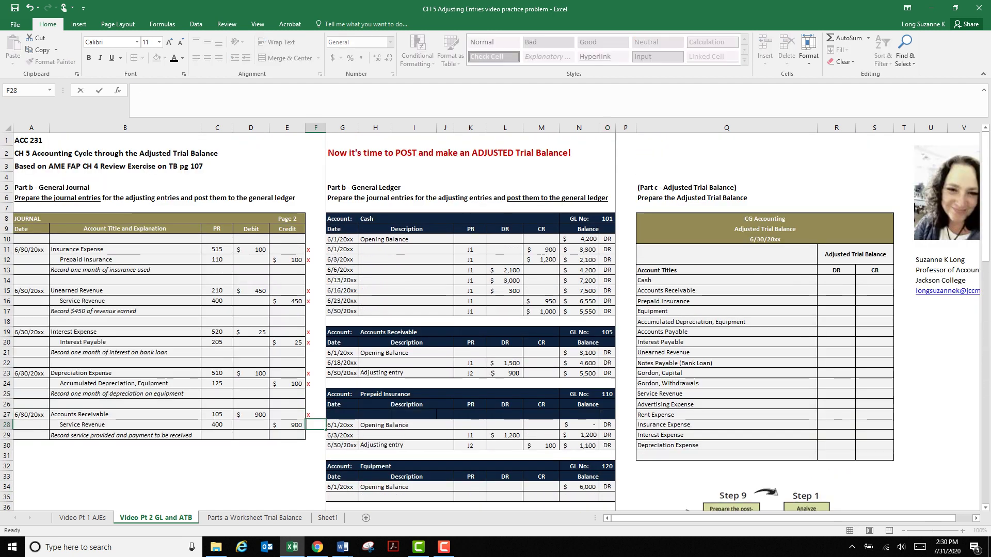
type("x")
left_click(315, 466)
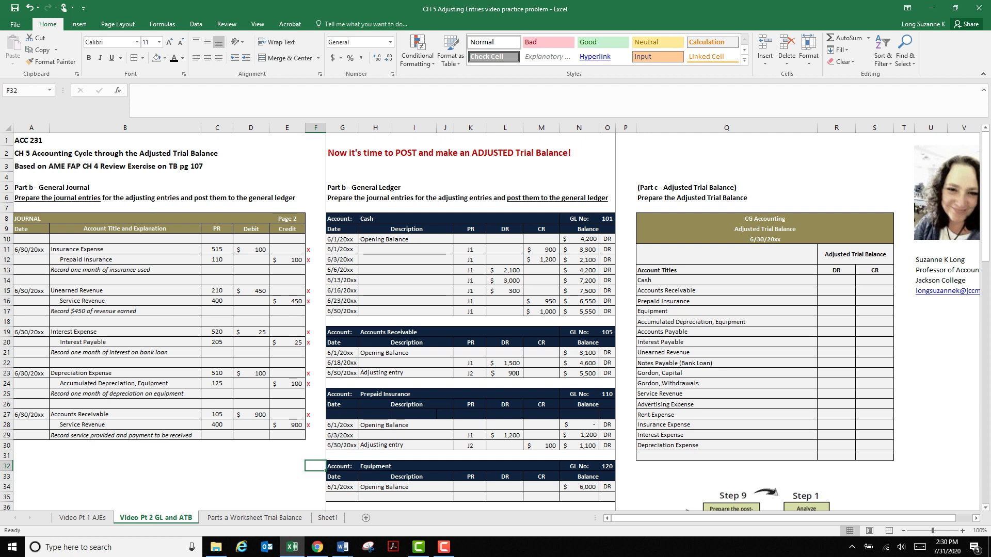
- Examine the worksheet's adjusted trial balance columns, the unadjusted trial balance and the transactions on the Video Pt 1 AJEs sheet
left_click(251, 249)
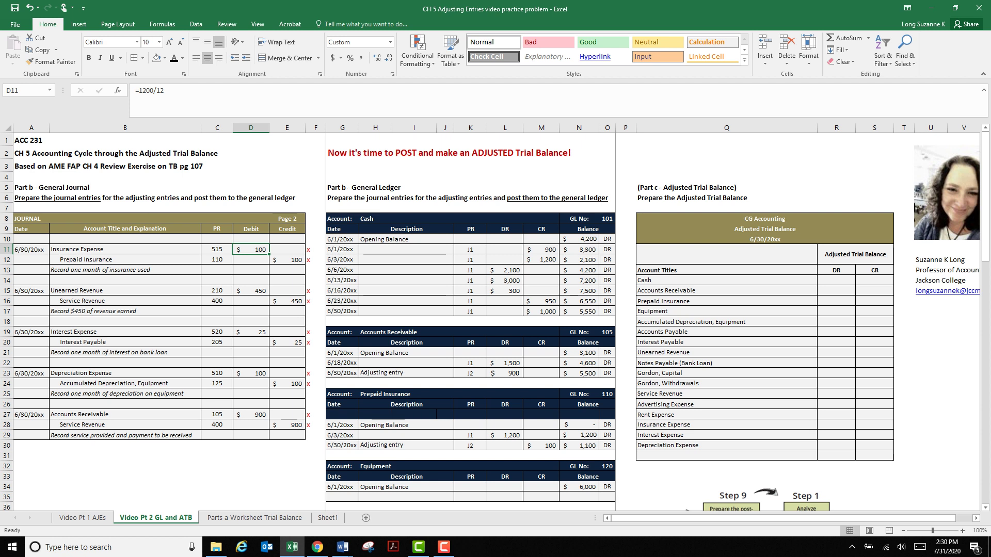
left_click(83, 518)
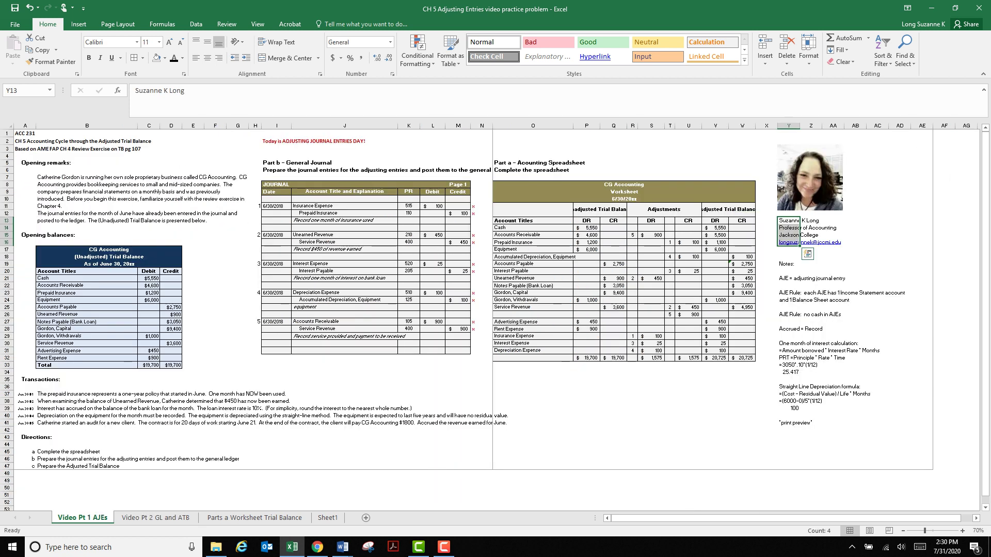
scroll(489, 316, "up", 4)
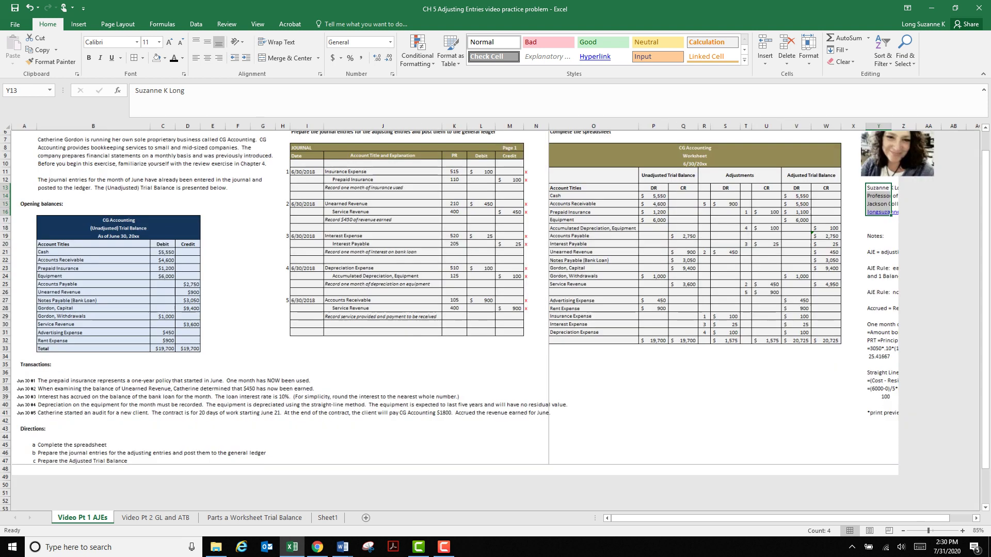
scroll(490, 315, "up", 4)
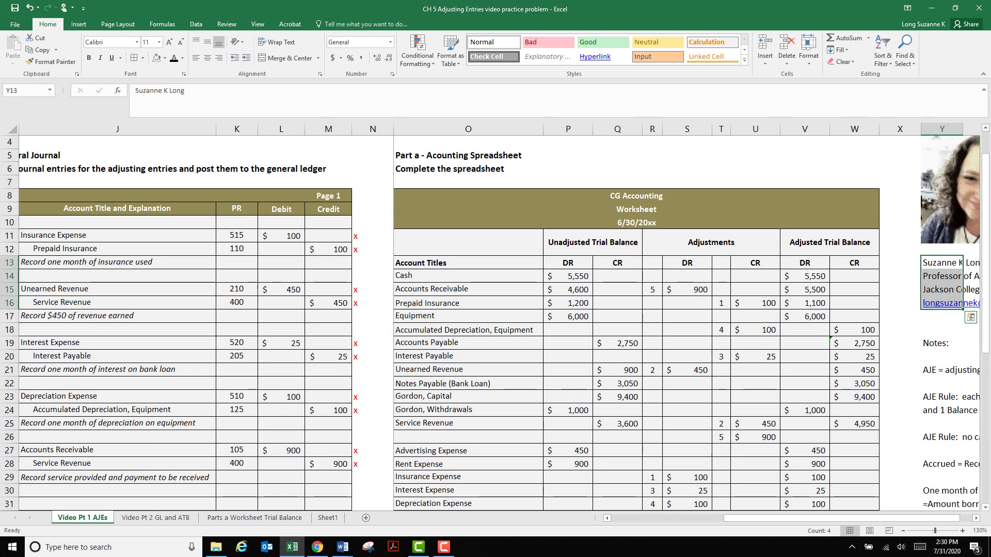
scroll(491, 315, "down", 2)
left_click(975, 518)
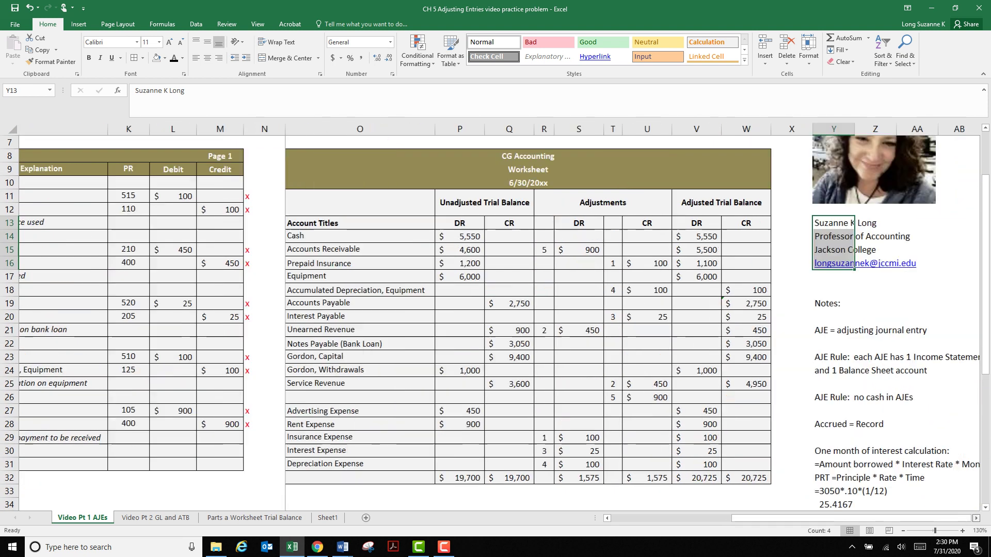
left_click(975, 518)
left_click(975, 518)
scroll(500, 316, "right", 2)
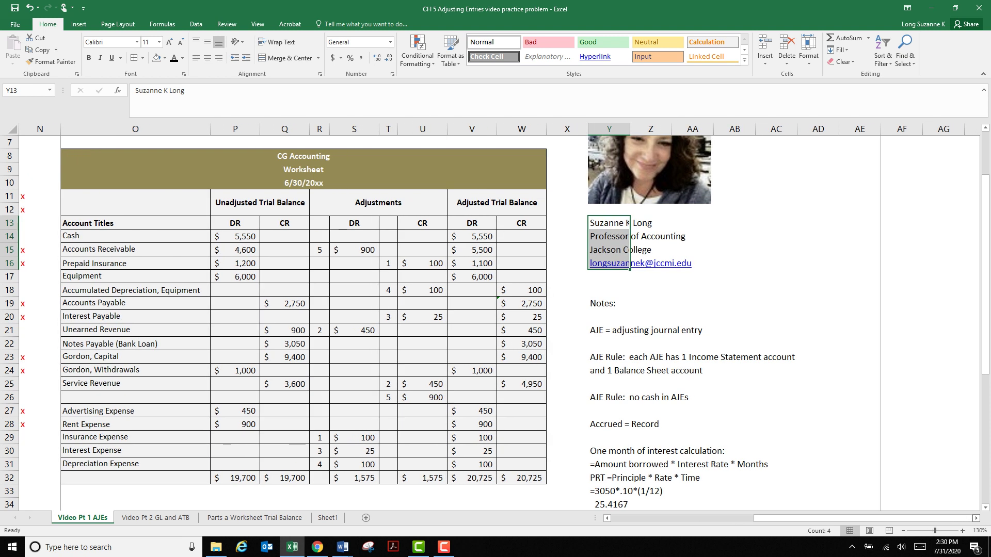
left_click_drag(907, 518, 762, 518)
scroll(494, 322, "down", 3)
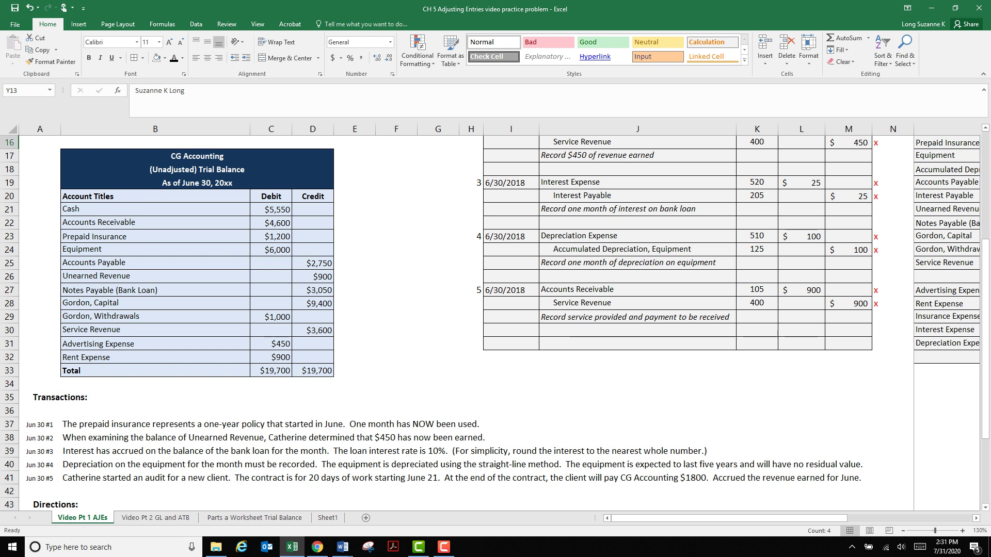
- On the Video Pt 2 GL and ATB sheet, link the adjusted trial balance debits for Cash and Accounts Receivable to their ending ledger balances
left_click(156, 517)
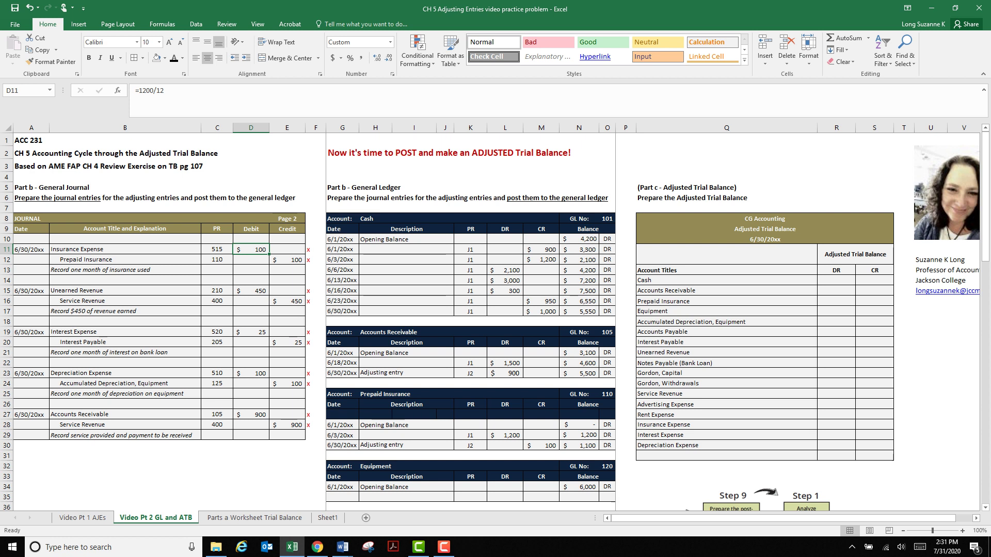
left_click(835, 280)
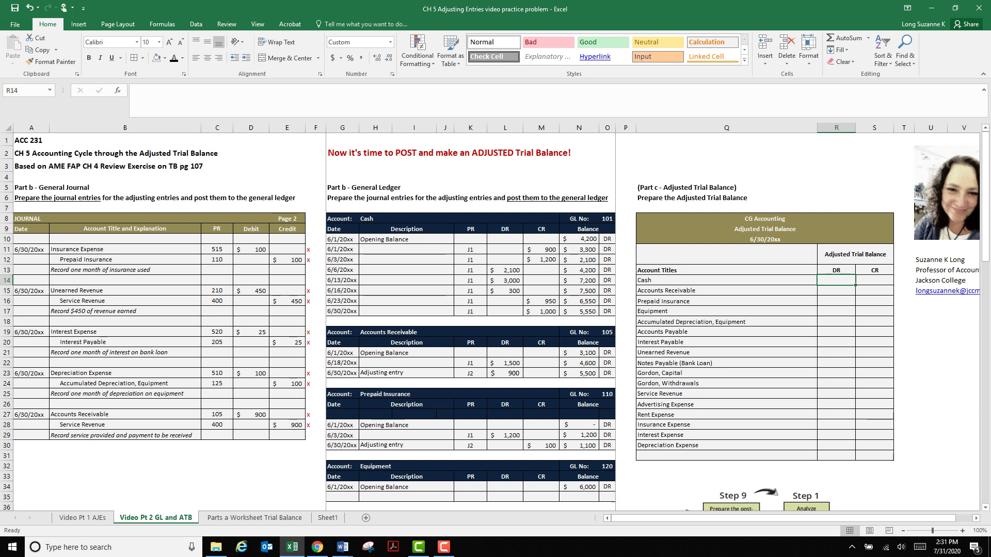
type("=")
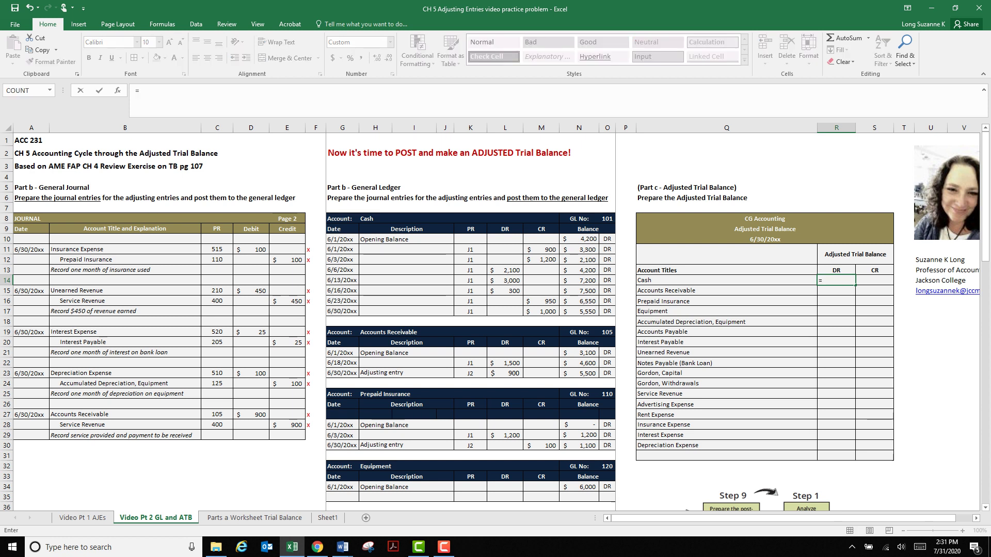
left_click(578, 312)
key("Return")
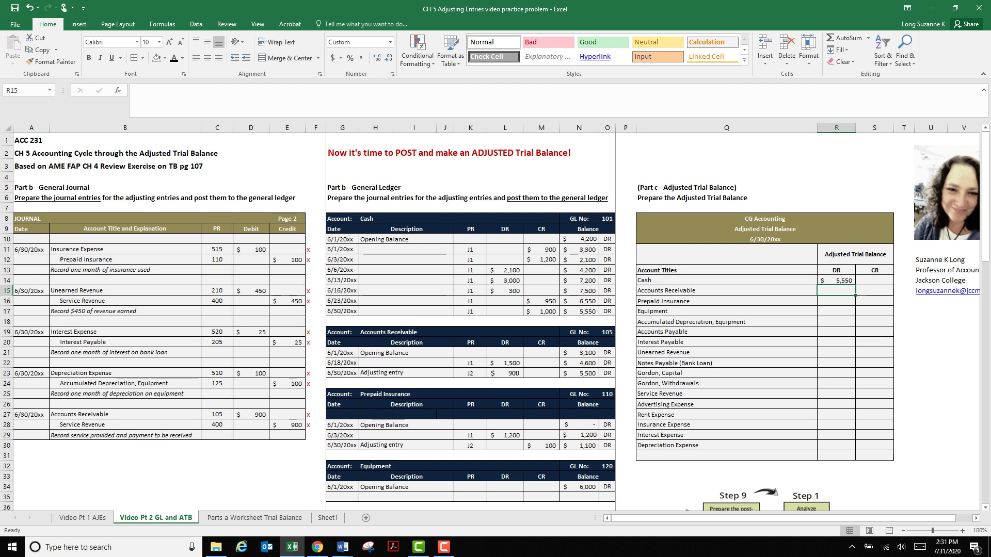
type("=")
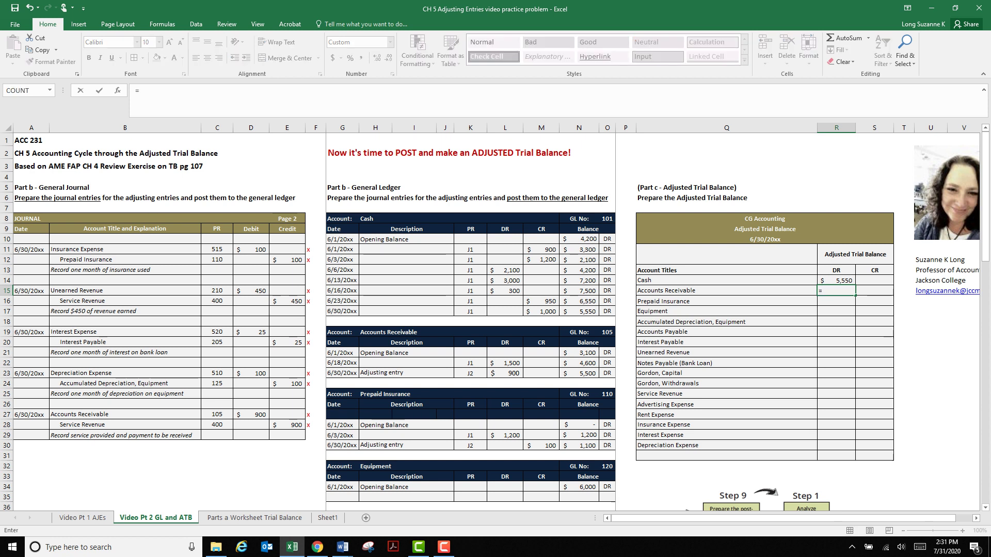
left_click(579, 373)
key("Return")
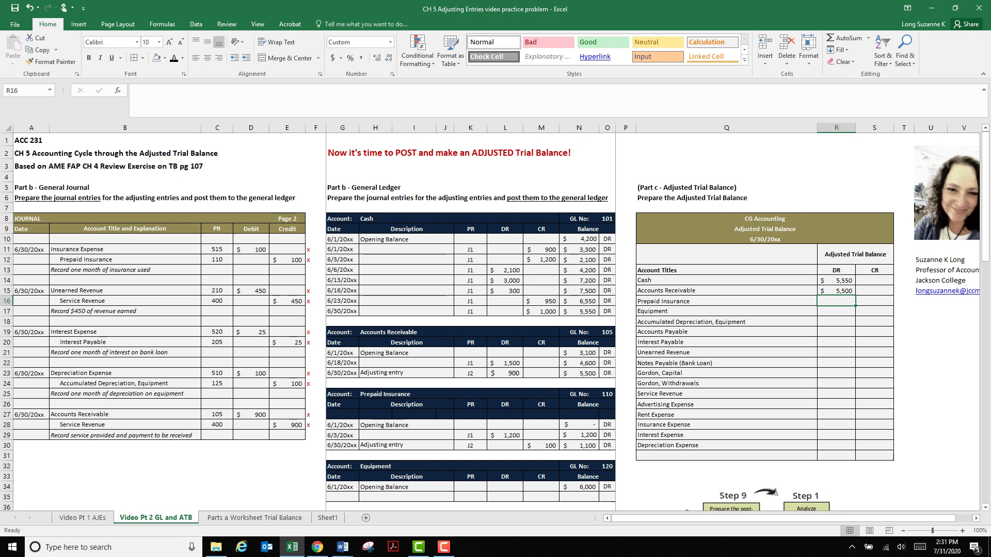
- Link the adjusted trial balance debits for Prepaid Insurance and Equipment to their ending ledger balances in N30 and N34
type("=")
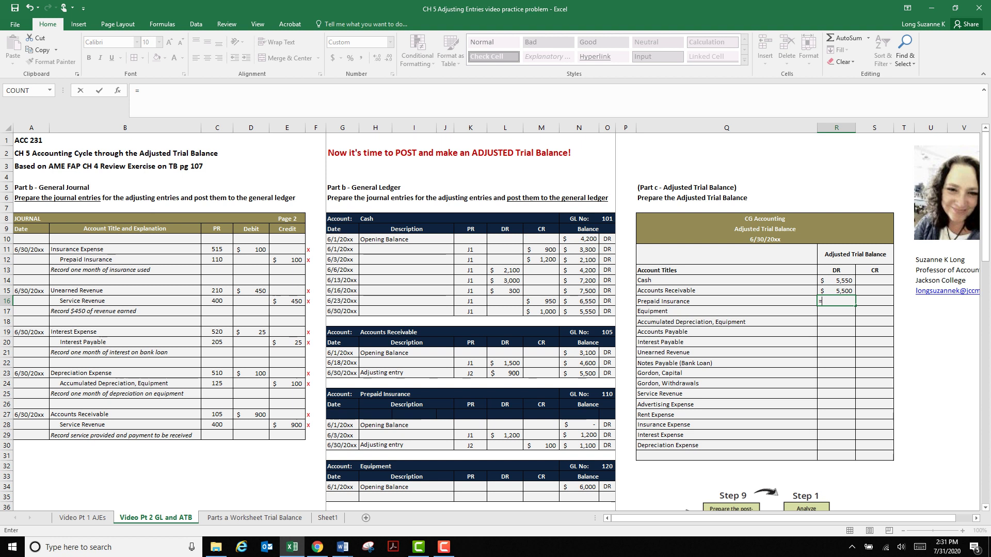
left_click(579, 446)
key("Return")
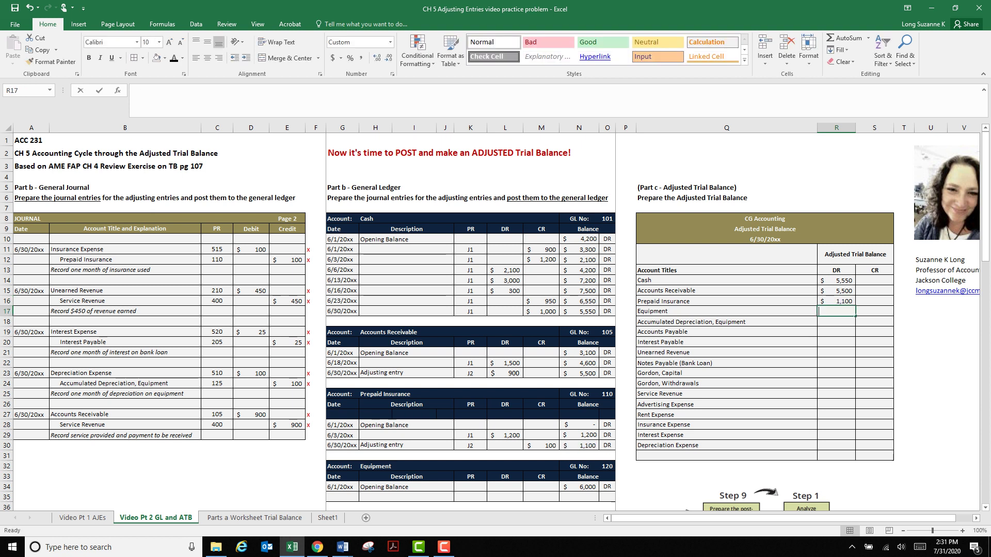
type("=")
left_click(579, 487)
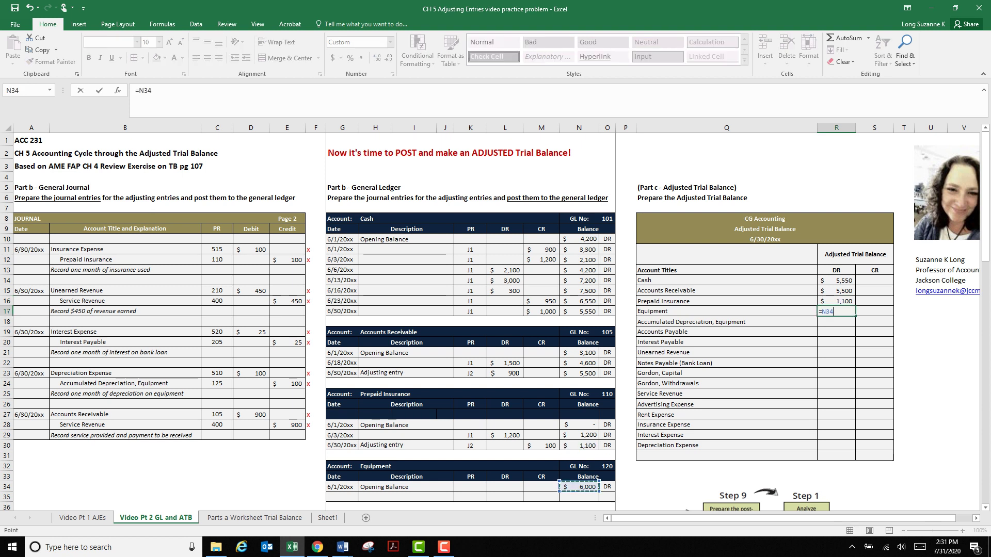
key("Return")
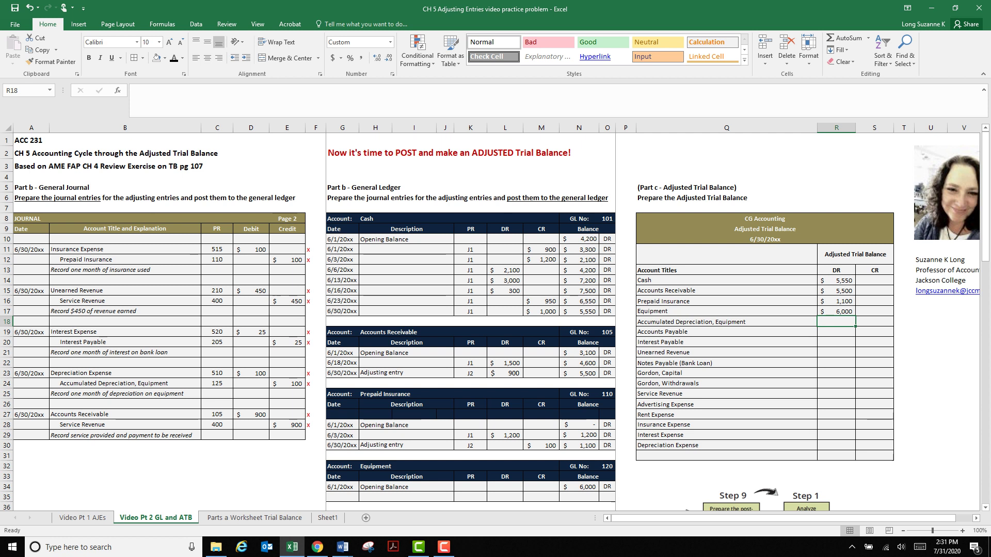
- Link the adjusted trial balance credits for Accumulated Depreciation, Equipment and Accounts Payable to their ending ledger balances in N40 and N45
left_click(874, 321)
type("=")
scroll(859, 198, "down", 4)
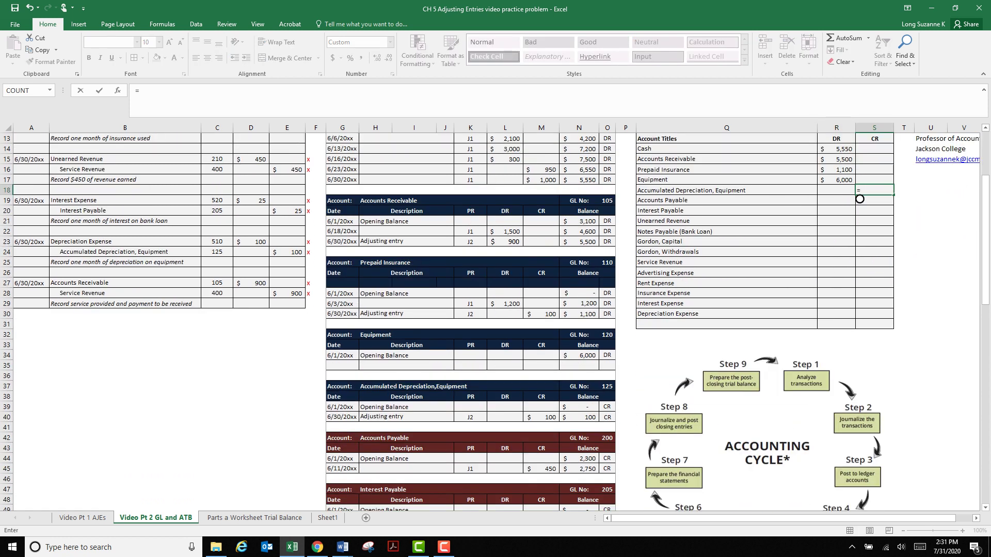
left_click(581, 417)
key("Return")
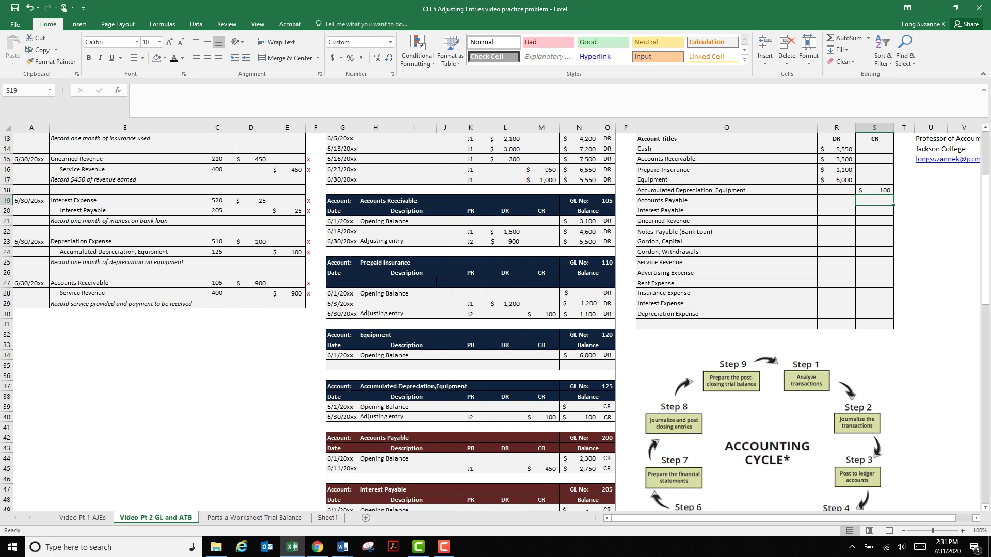
type("=")
scroll(860, 148, "down", 2)
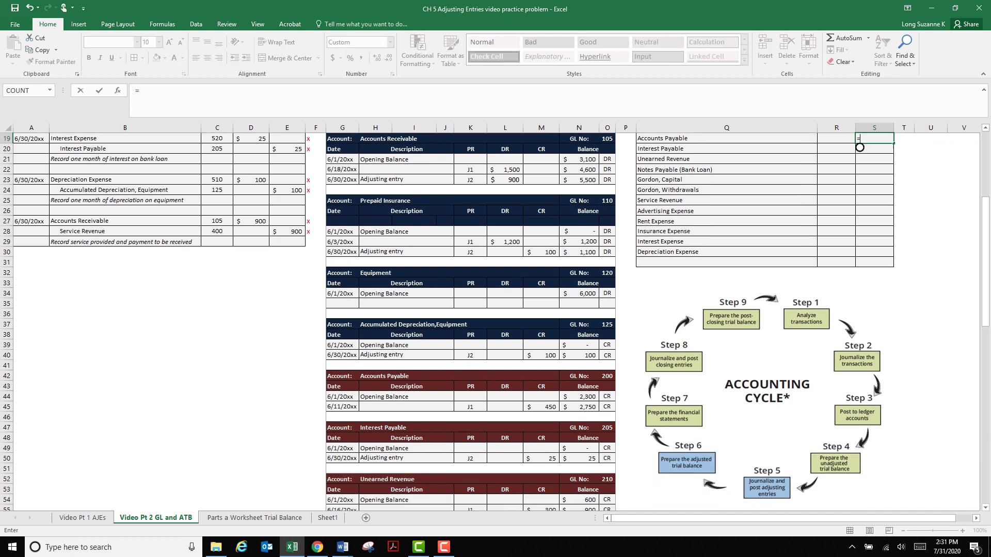
left_click(579, 406)
key("Return")
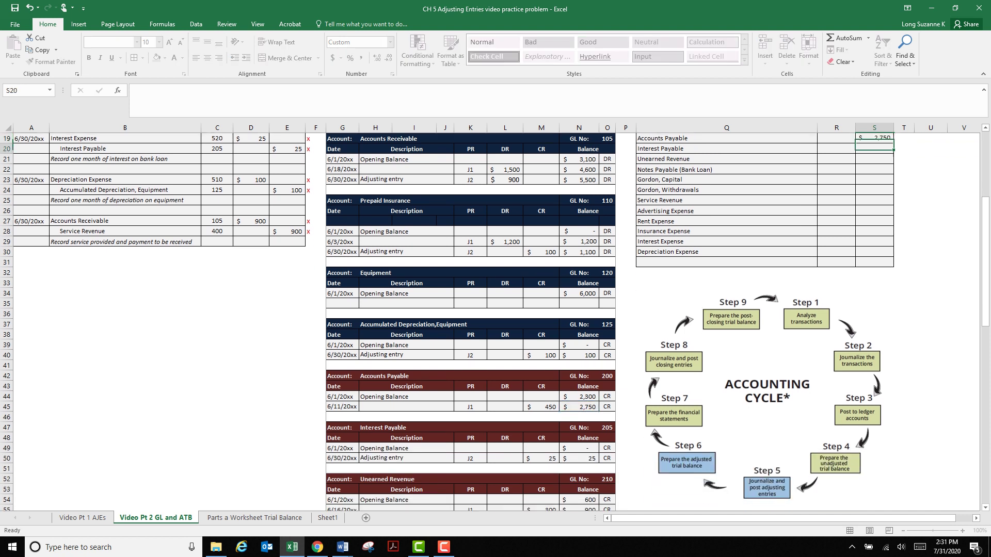
- Link the adjusted trial balance credits for Interest Payable and Unearned Revenue to their ending ledger balances in N50 and N56
type("=")
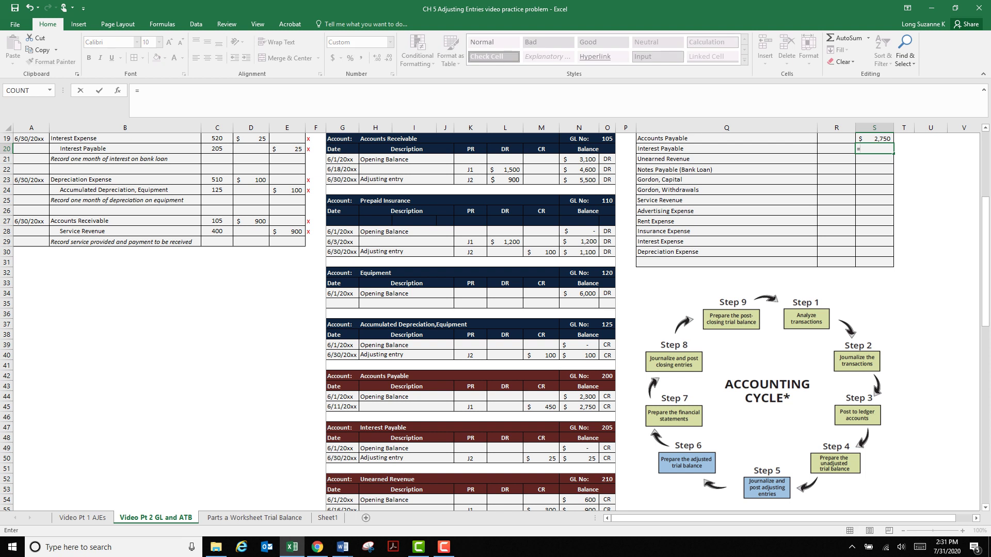
left_click(579, 458)
key("Return")
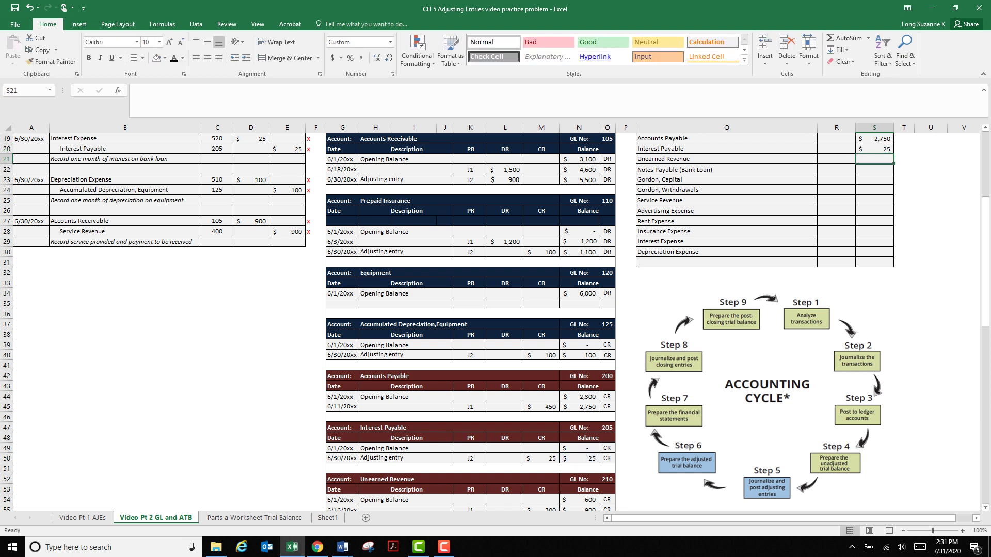
type("=")
scroll(469, 320, "down", 2)
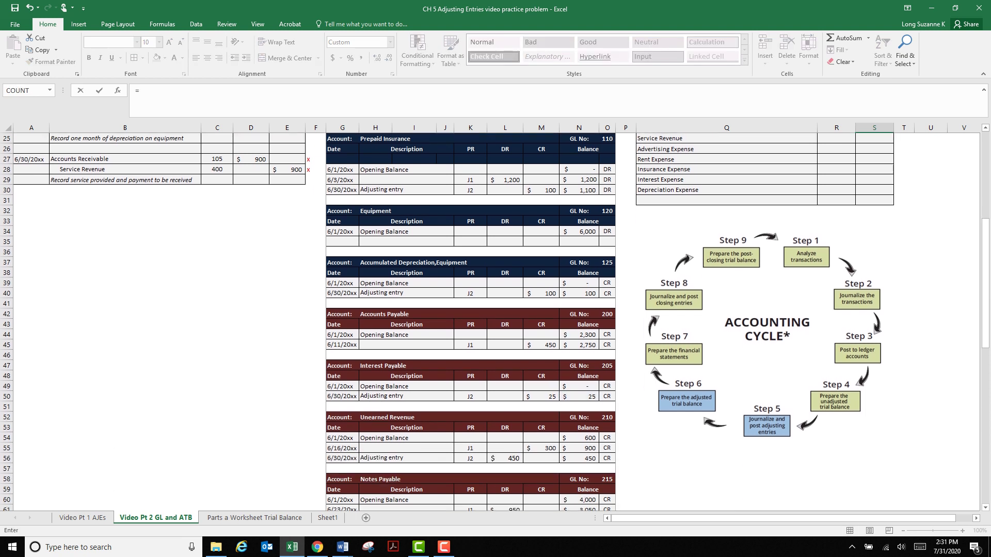
left_click(579, 458)
key("Return")
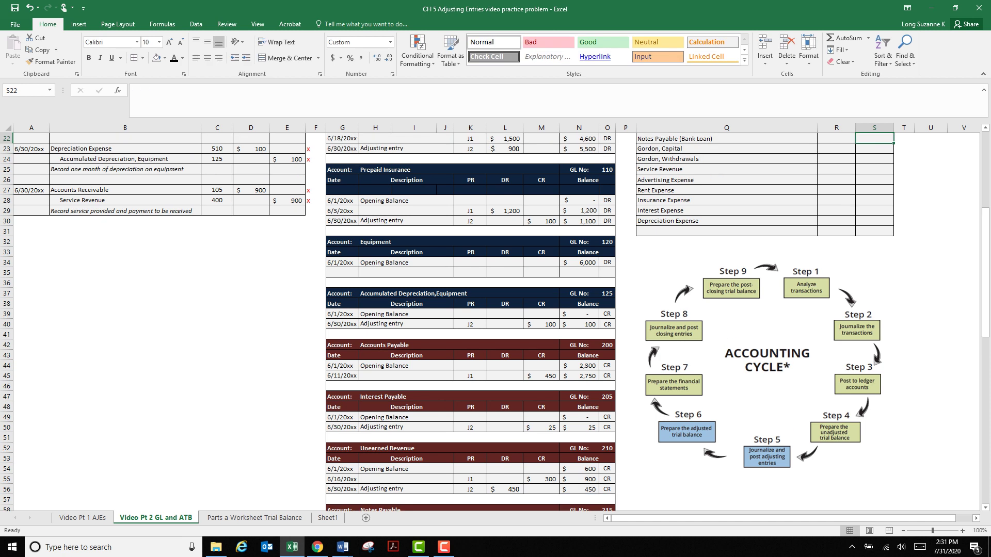
- Link the adjusted trial balance credits for Notes Payable (Bank Loan) and the owner's Capital account to ledger balances N61 and N66
type("=")
scroll(495, 322, "down", 4)
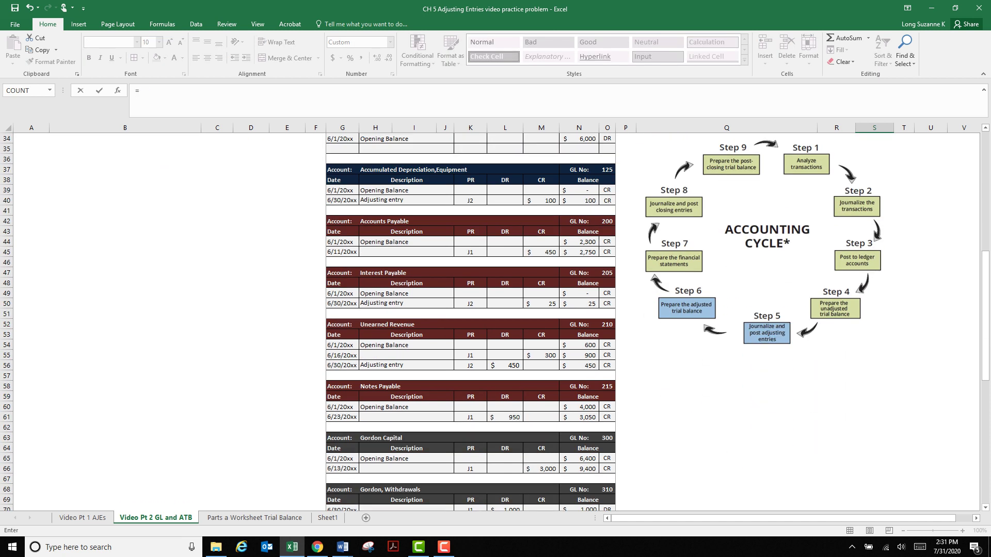
left_click(579, 417)
key("Return")
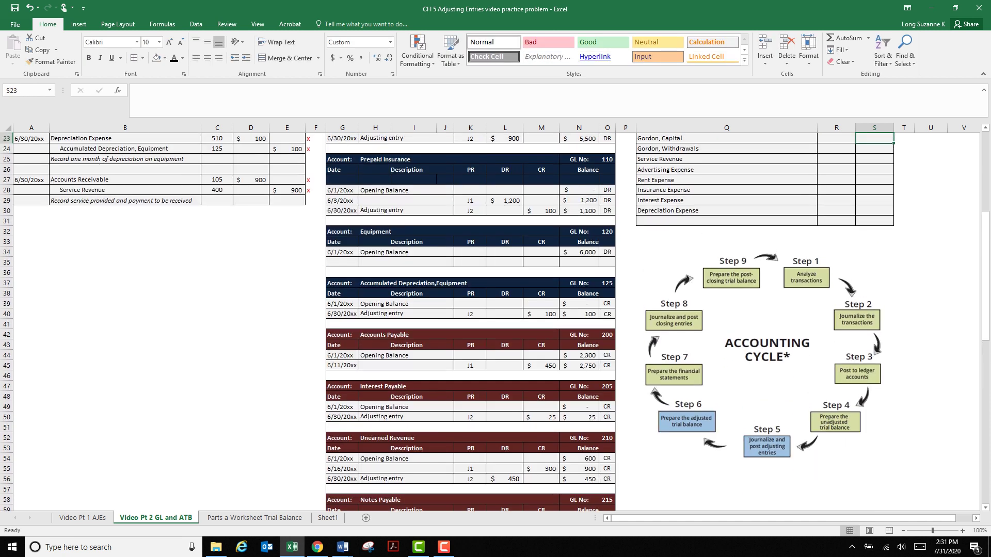
type("=")
scroll(495, 322, "down", 5)
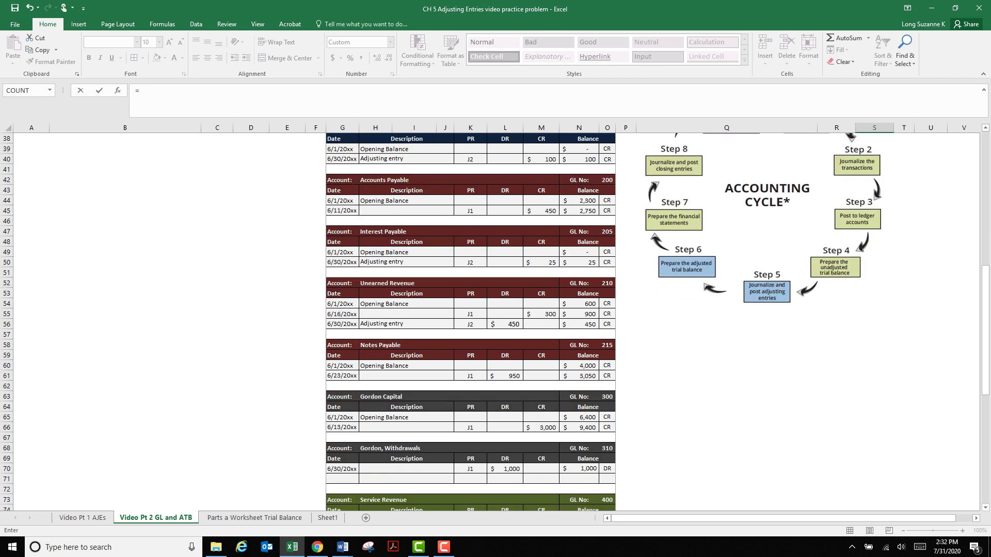
left_click(579, 427)
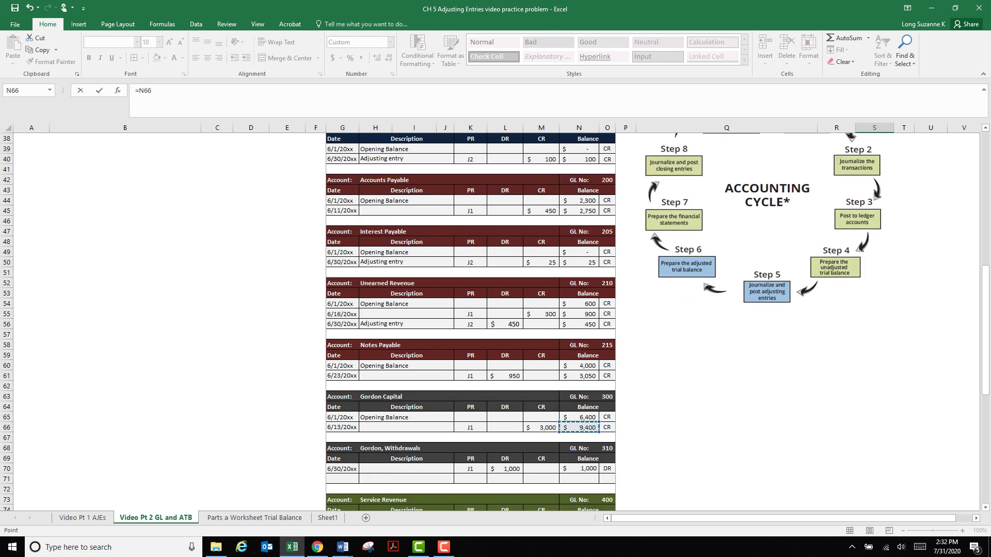
key("Return")
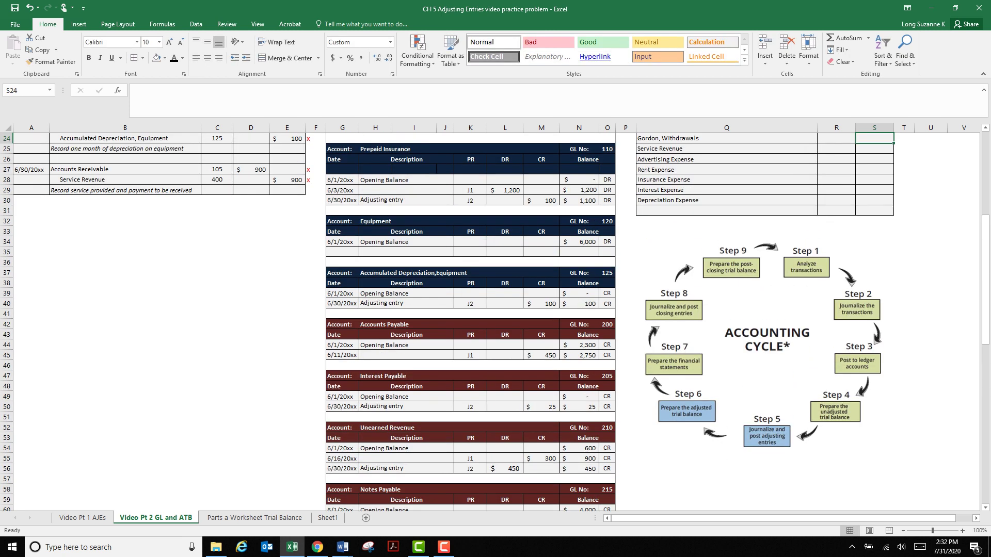
- Link the owner's Withdrawals debit to ledger balance N70 and the Service Revenue credit to N78 in the adjusted trial balance
left_click(836, 138)
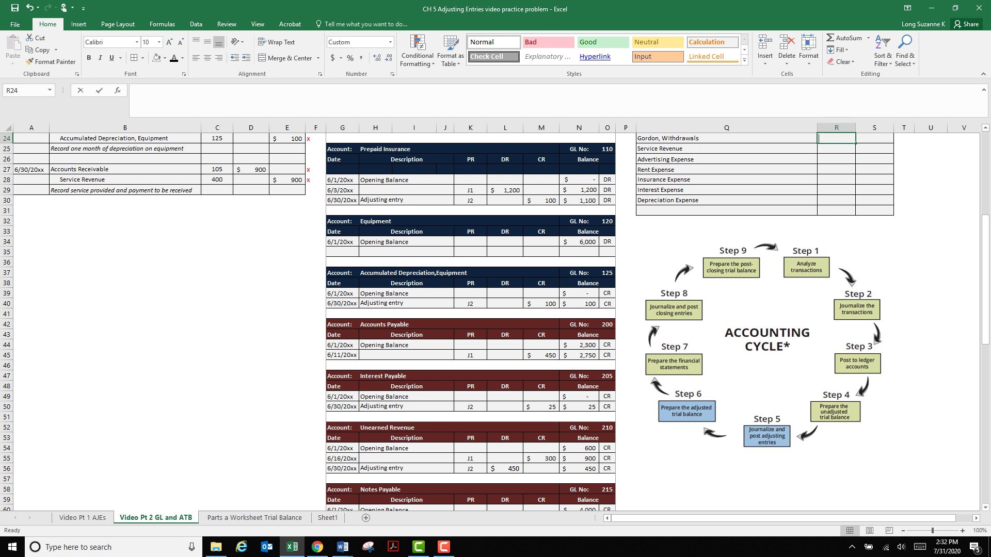
type("=")
scroll(471, 320, "down", 7)
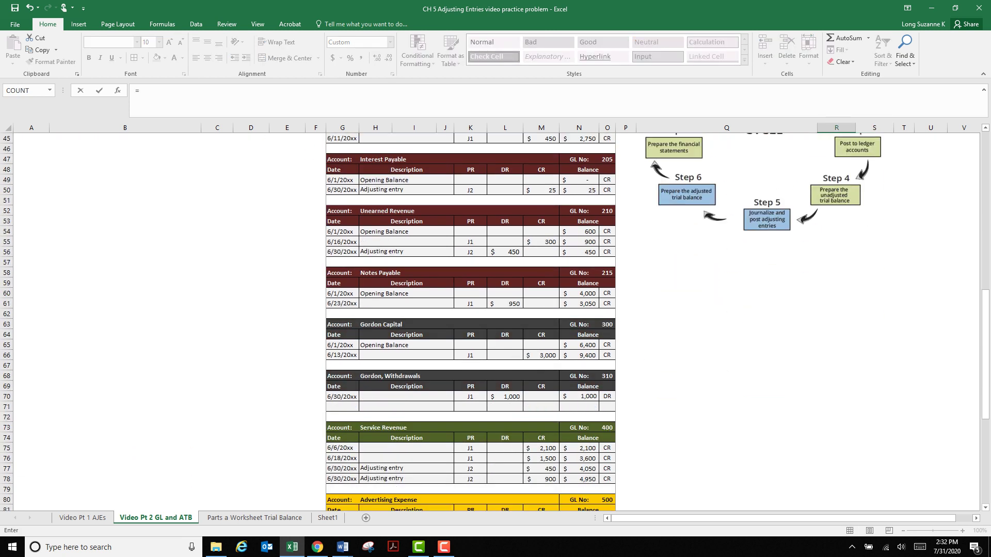
left_click(579, 396)
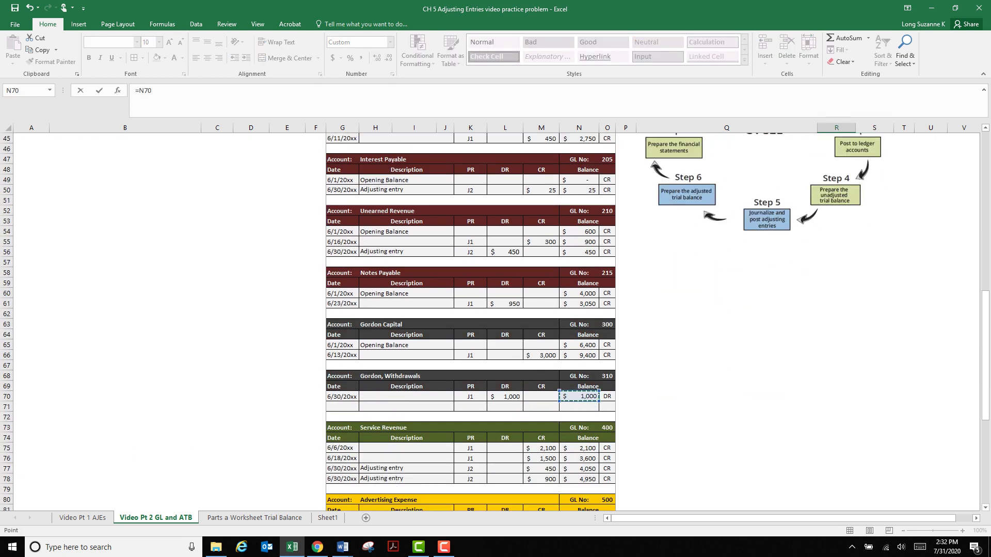
key("Return")
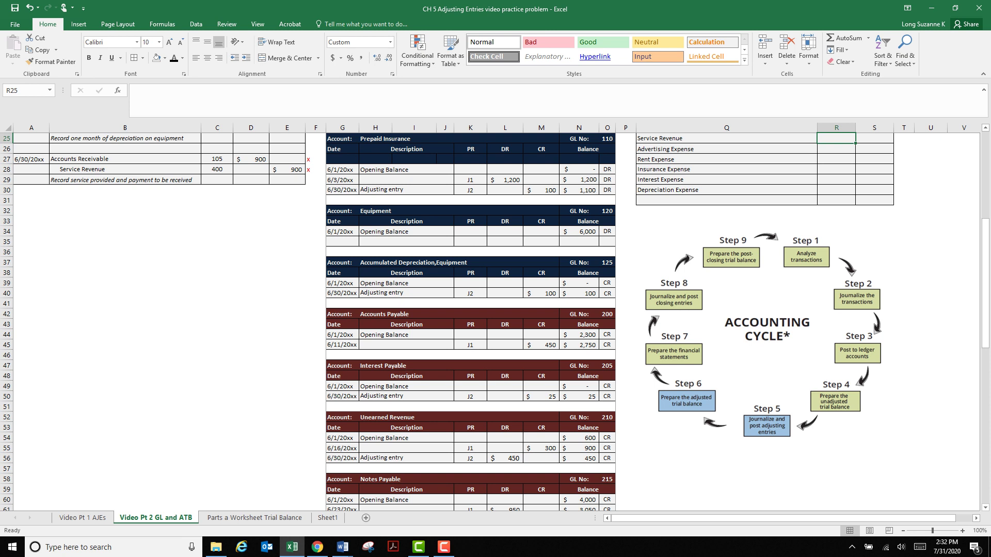
type("=")
scroll(471, 320, "down", 7)
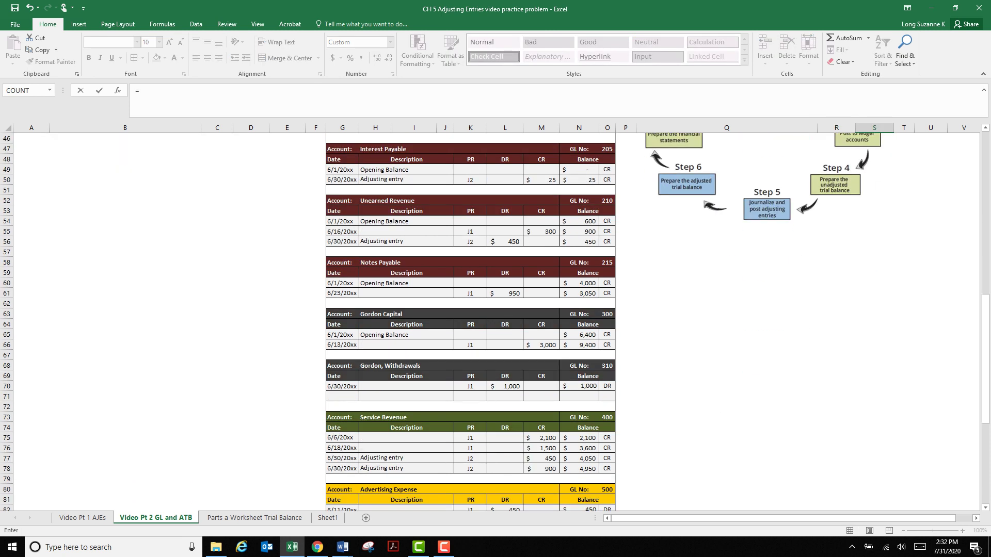
left_click(579, 468)
key("Return")
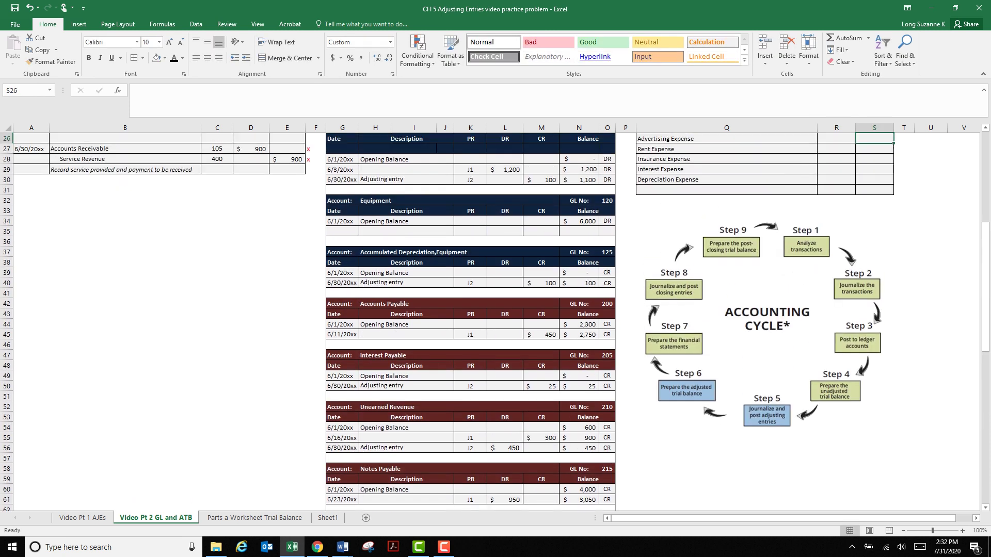
- Link the adjusted trial balance debits for Advertising Expense and Rent Expense to their ending ledger balances in N82 and N102
left_click(836, 199)
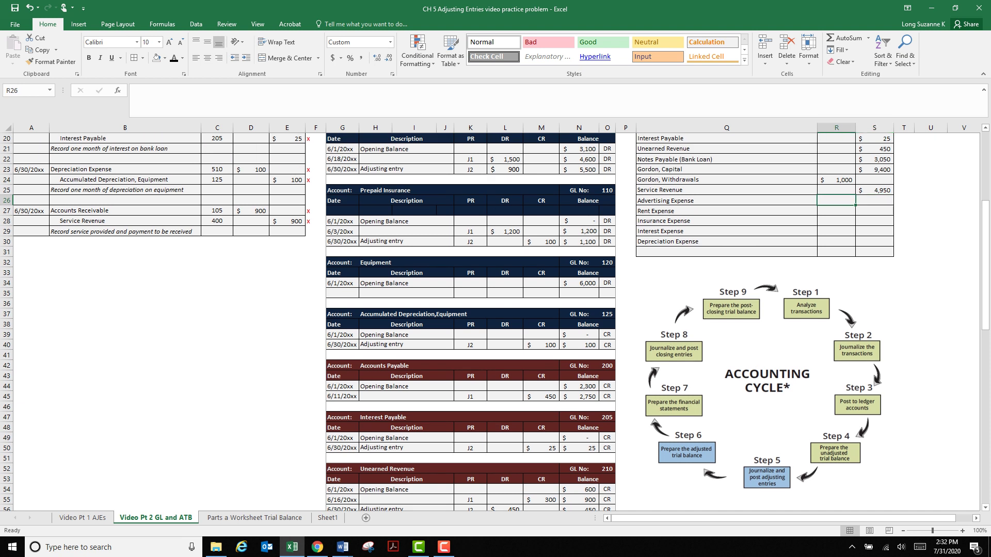
type("=")
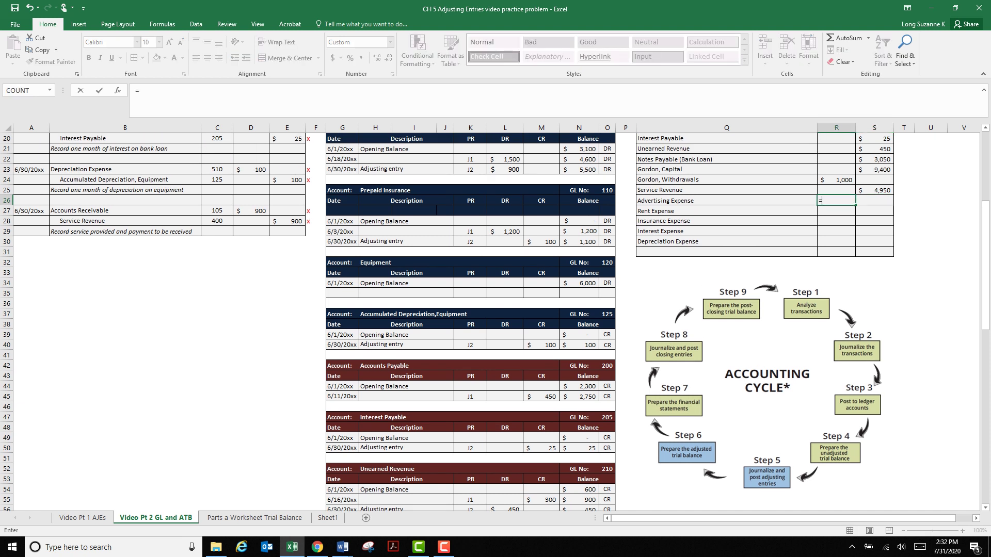
scroll(495, 320, "down", 12)
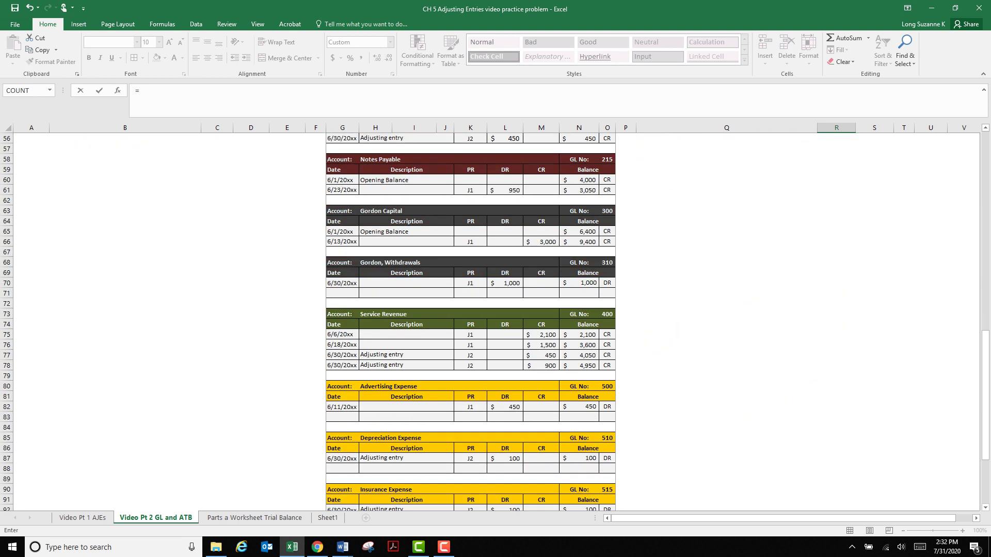
left_click(579, 406)
key("Return")
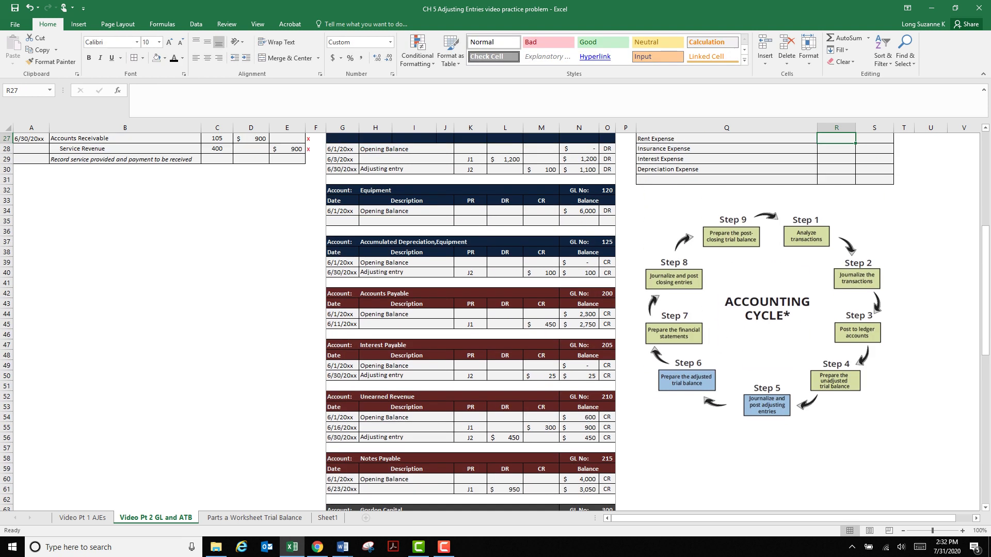
type("=")
scroll(496, 320, "down", 10)
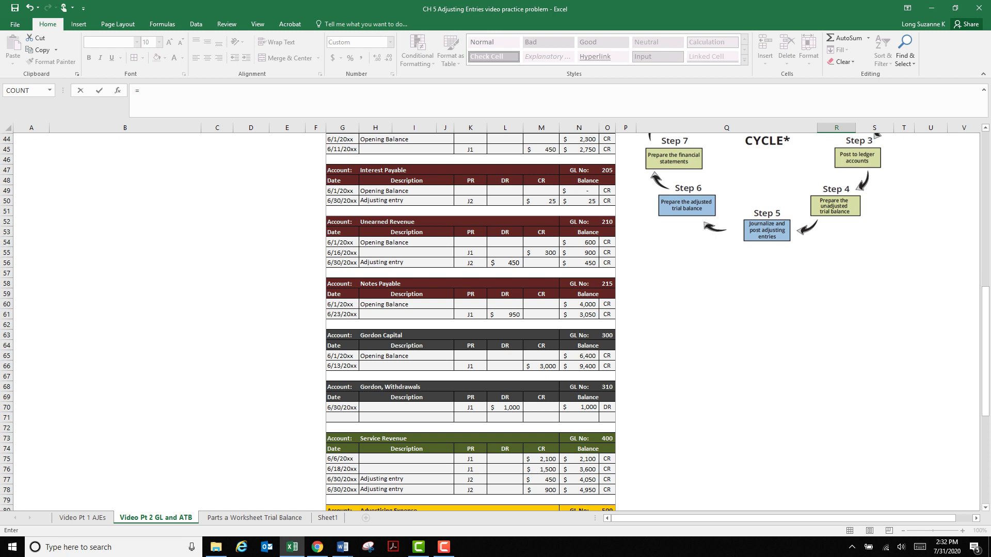
scroll(495, 319, "down", 5)
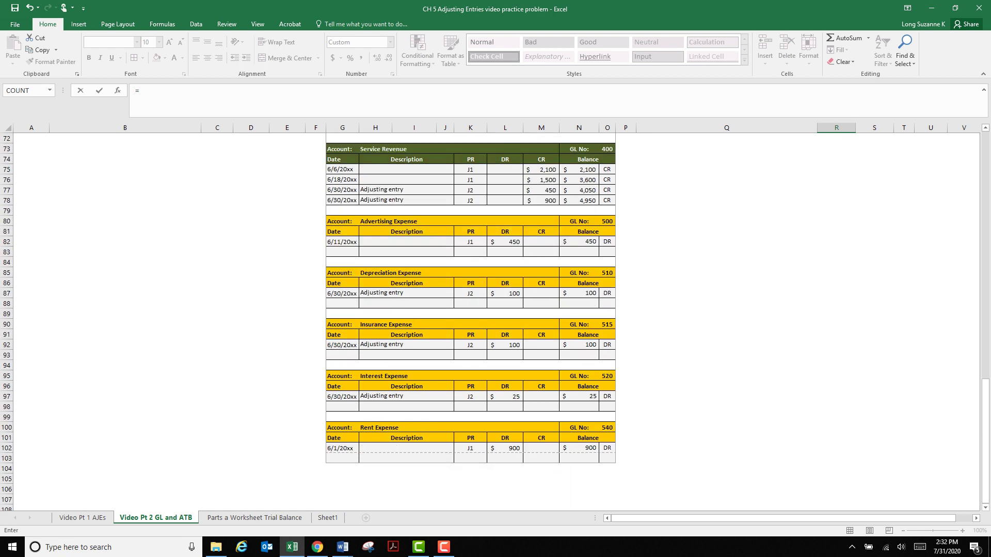
left_click(579, 448)
key("Return")
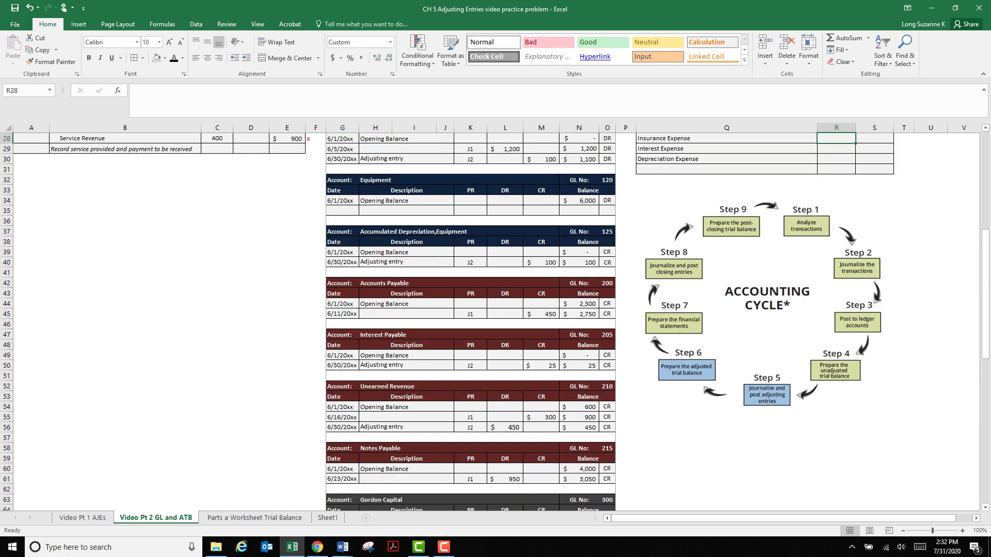
- Link the adjusted trial balance debits for Insurance Expense and Interest Expense to their ending ledger balances in N92 and N97
type("=")
scroll(496, 320, "down", 6)
scroll(495, 320, "down", 7)
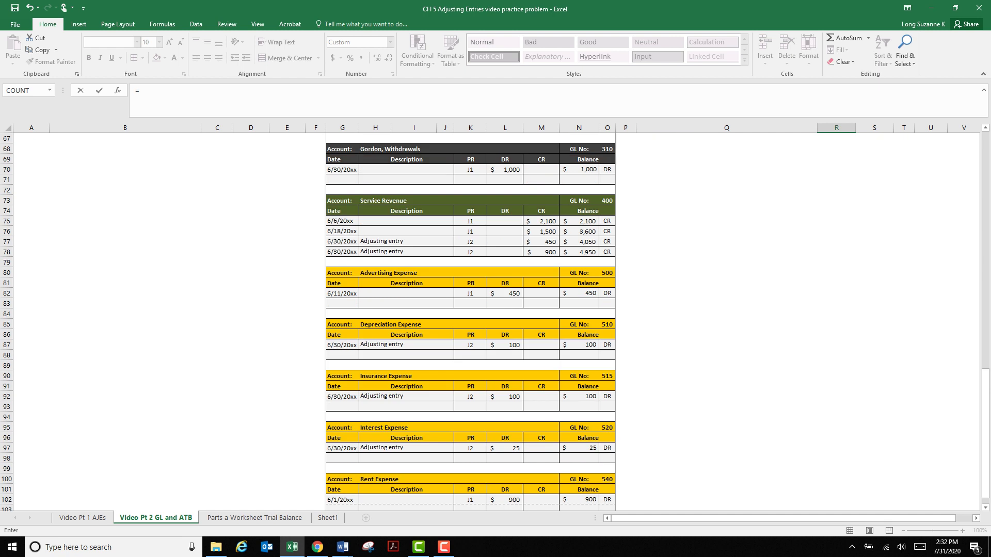
scroll(495, 320, "down", 2)
left_click(579, 335)
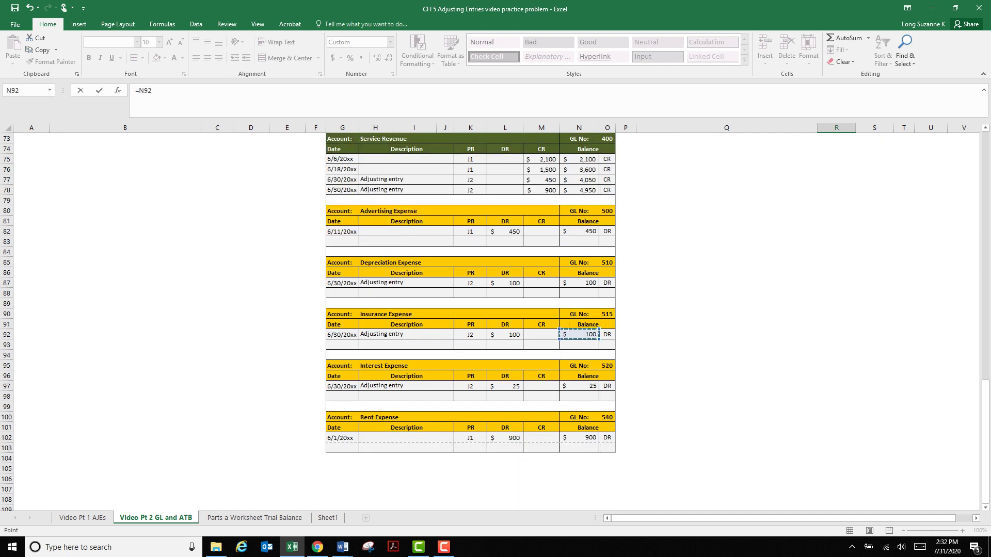
key("Return")
type("=")
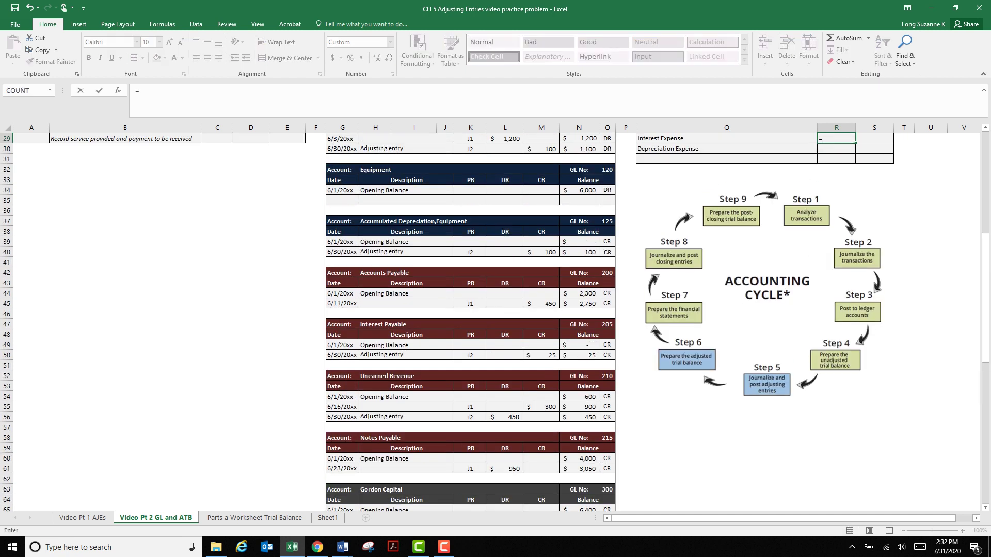
scroll(496, 320, "down", 10)
scroll(495, 320, "down", 4)
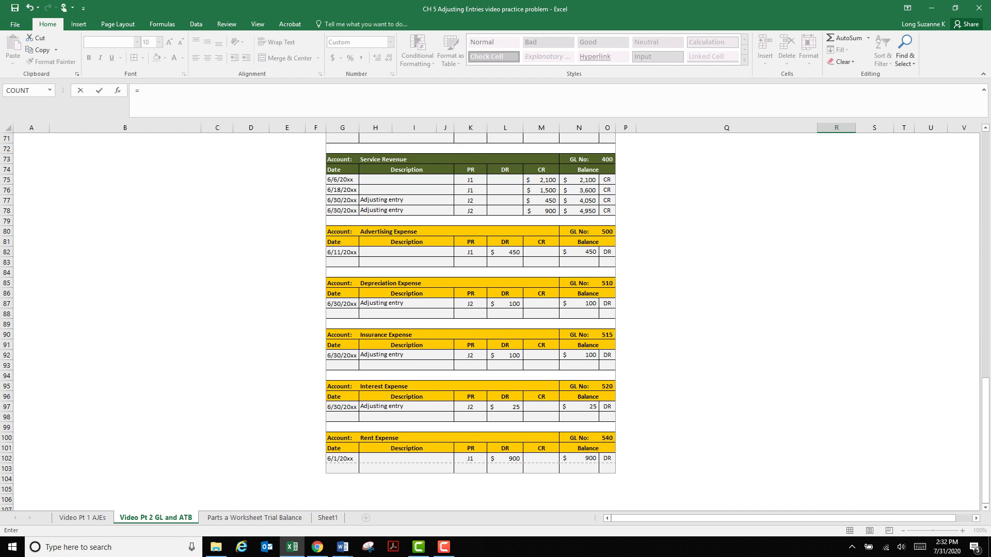
left_click(579, 406)
scroll(579, 406, "up", 8)
key("Return")
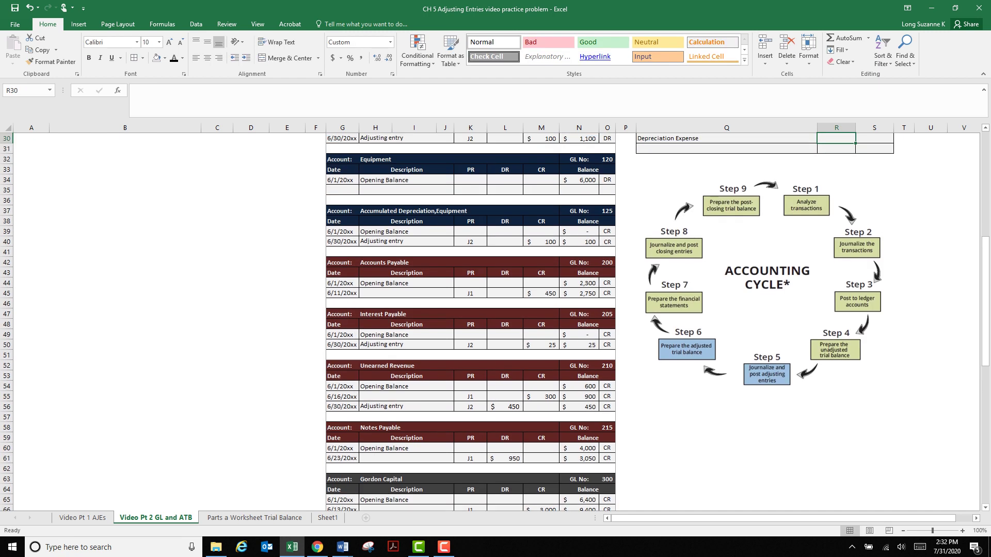
- Link the adjusted trial balance debit for Depreciation Expense to its ending ledger balance in N87
type("=")
scroll(495, 320, "down", 12)
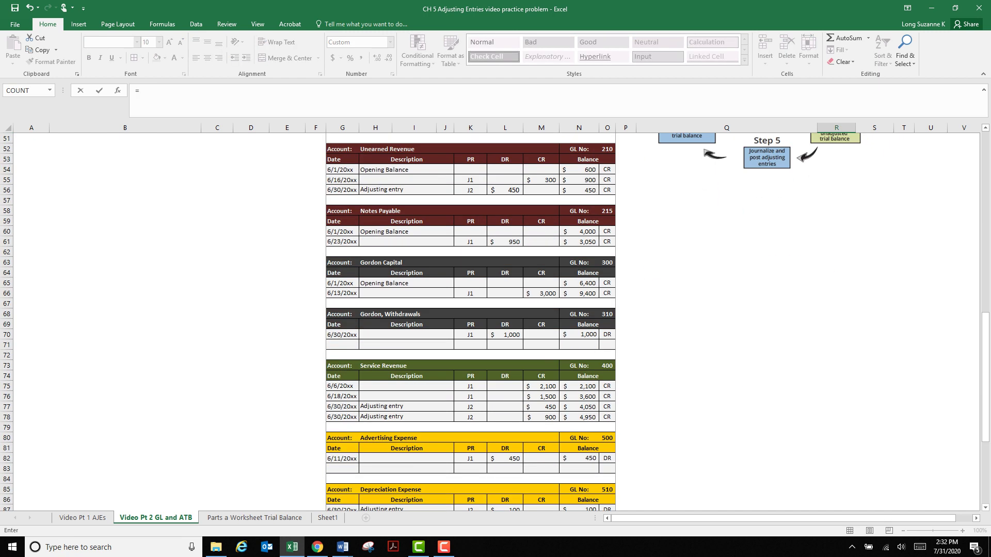
scroll(495, 320, "down", 1)
left_click(579, 324)
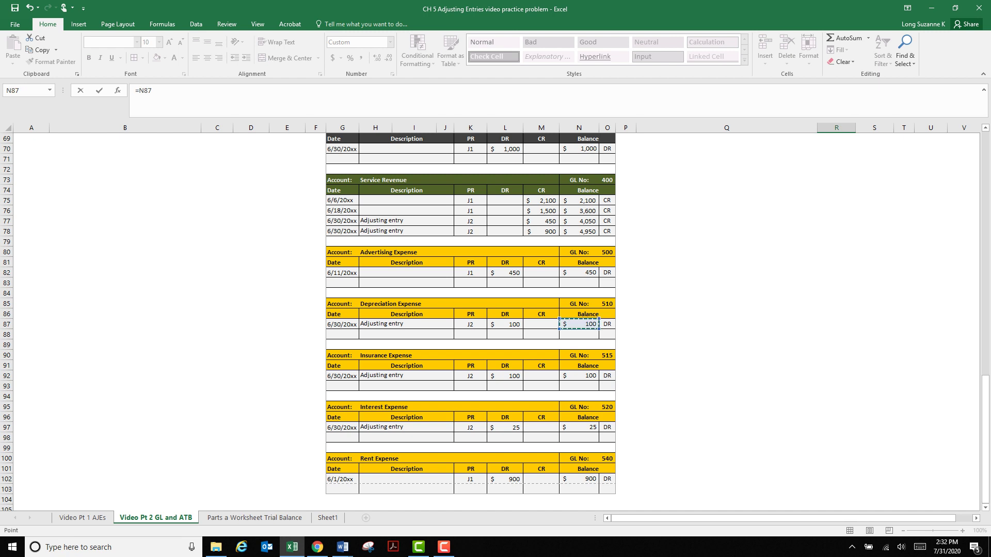
key("Return")
- Total the adjusted trial balance debit column in R31 with a SUM of R14:R30
scroll(496, 320, "up", 7)
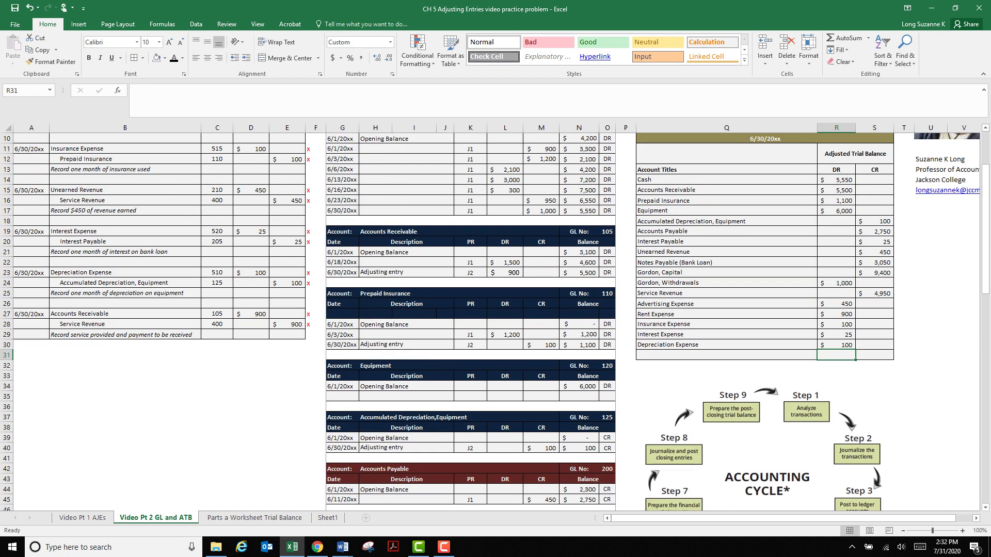
scroll(496, 320, "up", 1)
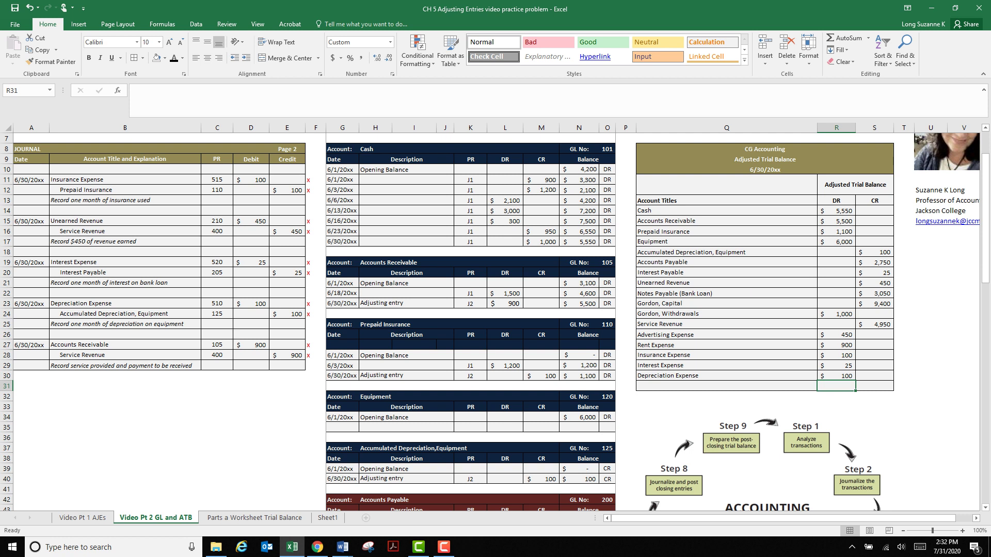
scroll(495, 320, "down", 20)
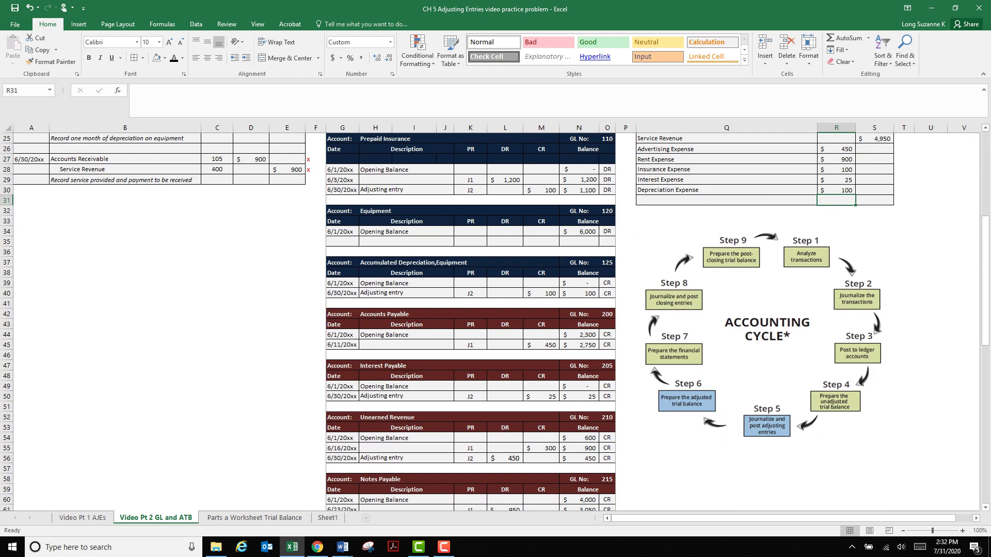
scroll(495, 320, "down", 1)
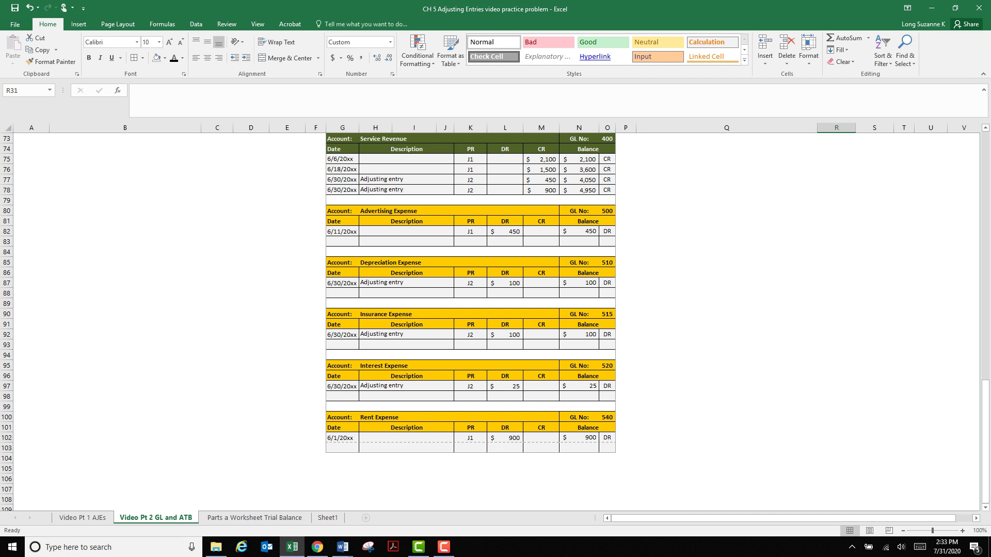
scroll(495, 320, "up", 20)
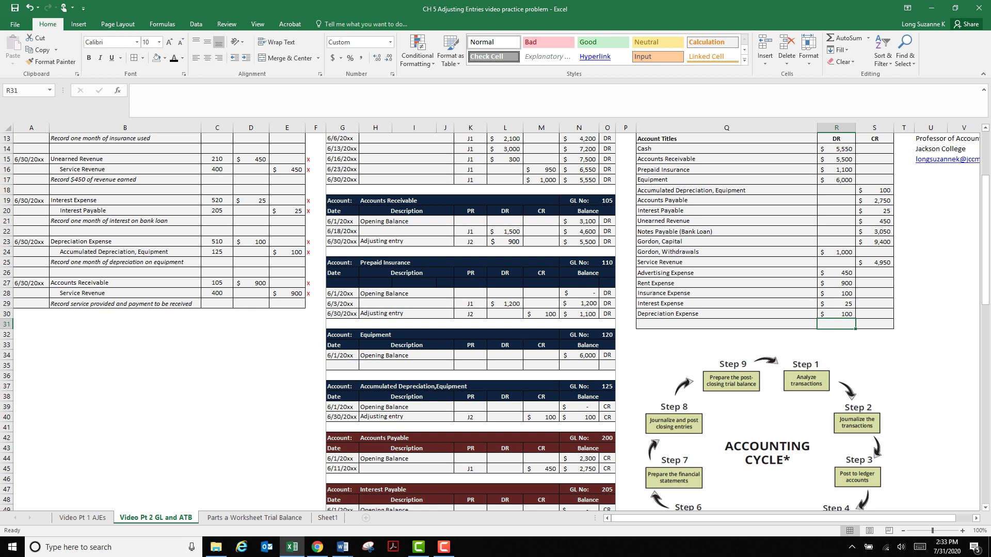
scroll(496, 320, "up", 3)
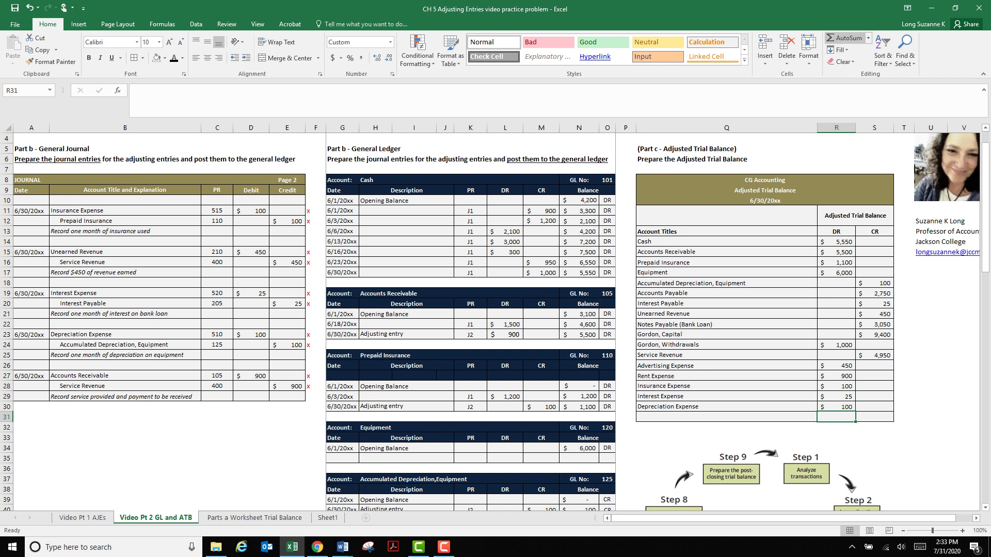
left_click(831, 37)
left_click_drag(836, 241, 847, 408)
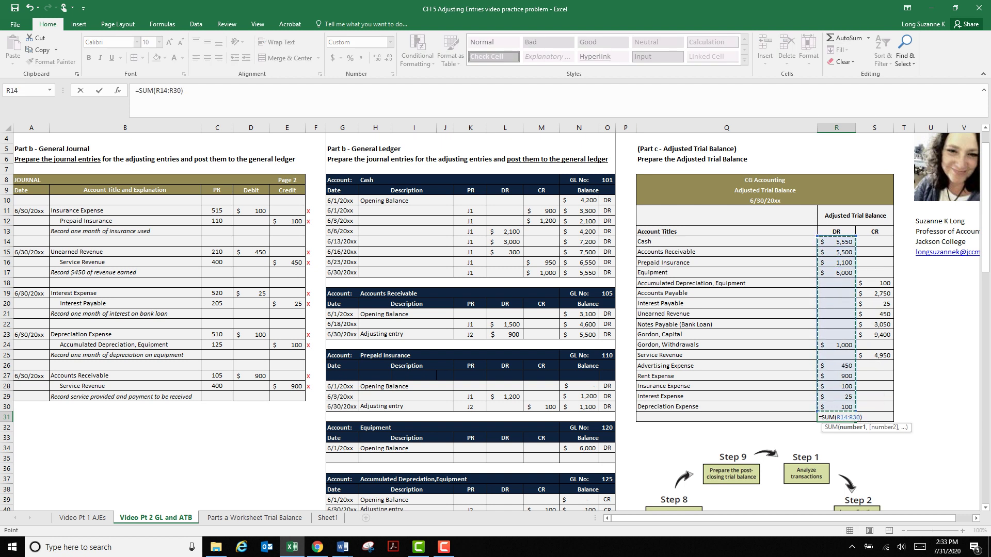
key("Return")
- Total the adjusted trial balance credit column in S31 with a SUM covering S14:S30
left_click(875, 417)
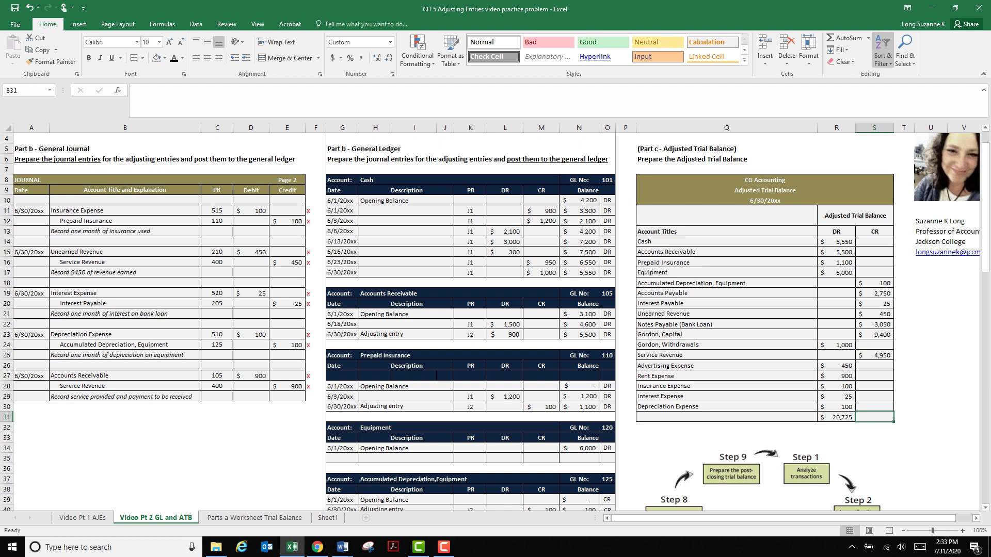
left_click(836, 38)
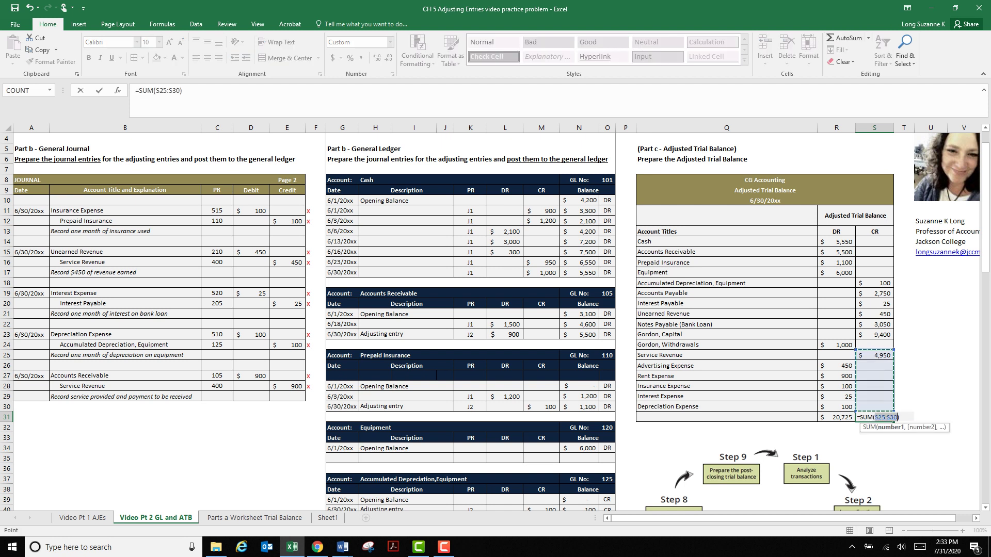
left_click_drag(874, 242, 875, 407)
key("Return")
left_click(904, 459)
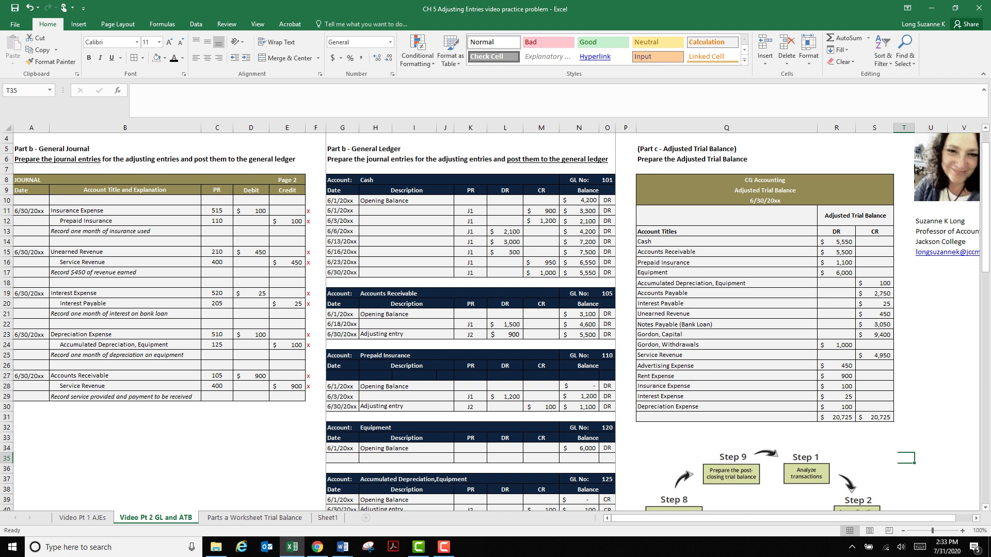
- Check the totals against the adjusted trial balance columns on the Video Pt 1 AJEs sheet and return to cell A1 of Video Pt 2 GL and ATB
left_click(83, 518)
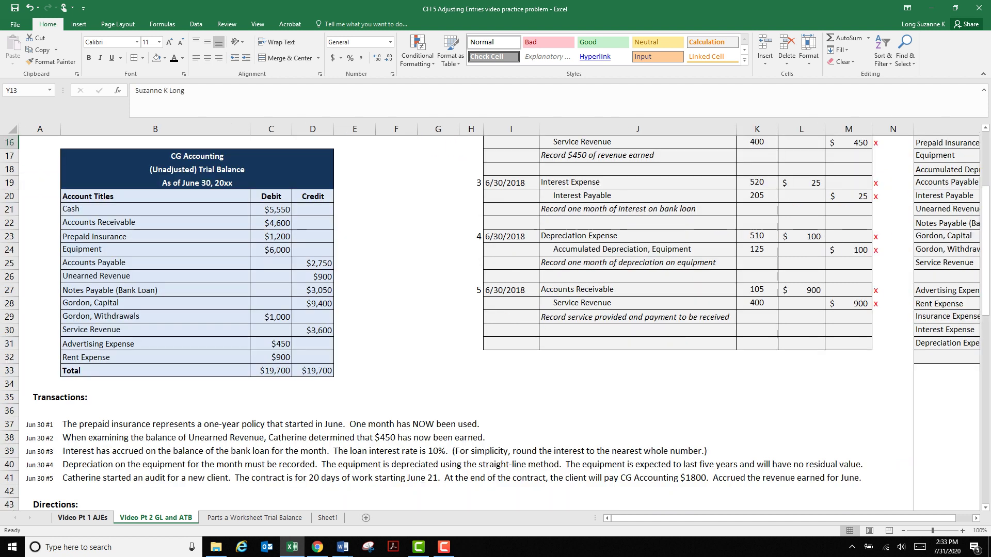
left_click_drag(729, 519, 847, 518)
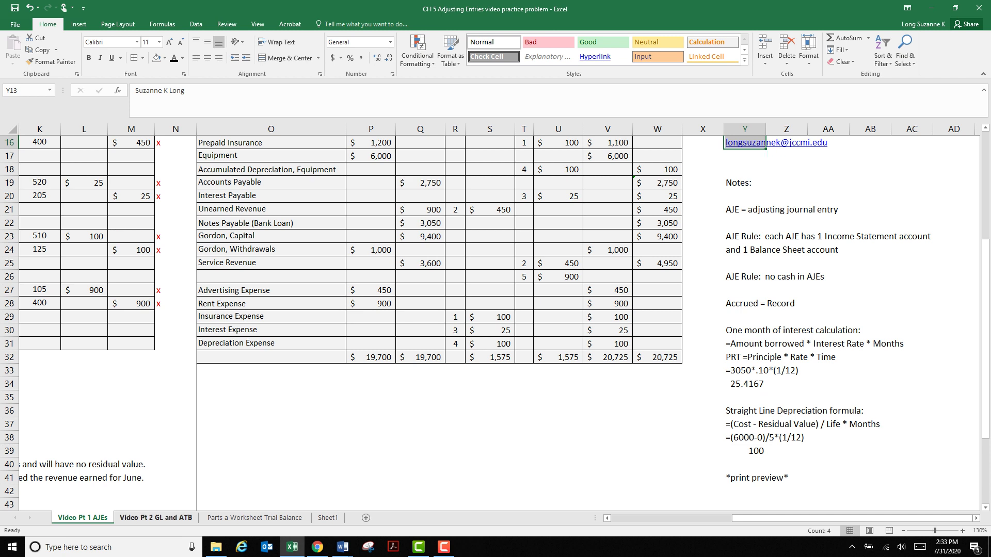
left_click(156, 517)
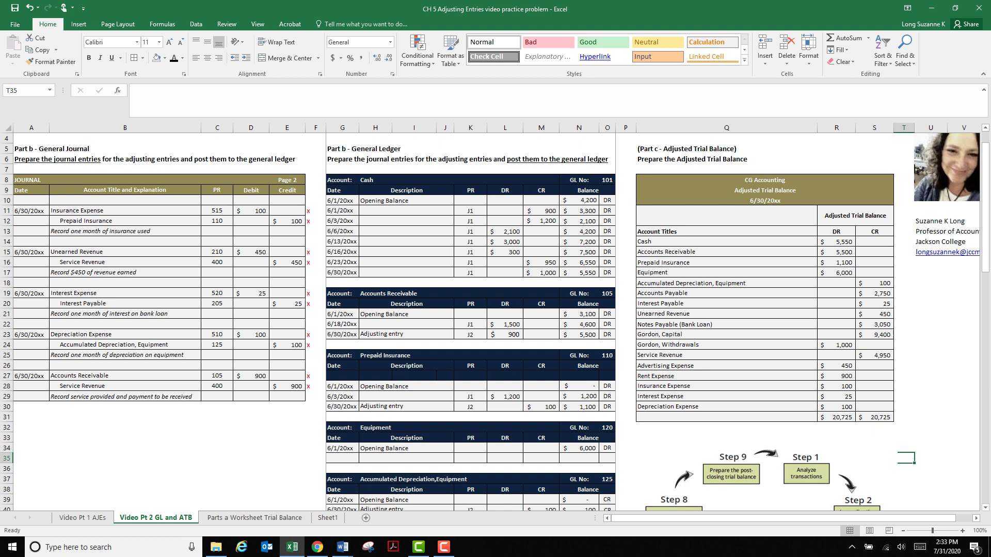
scroll(495, 320, "up", 1)
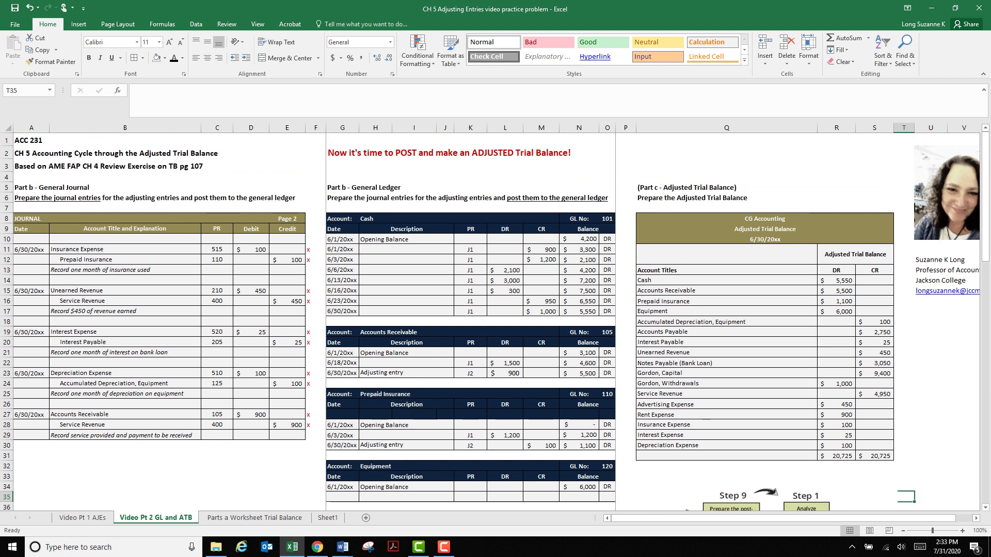
left_click(31, 140)
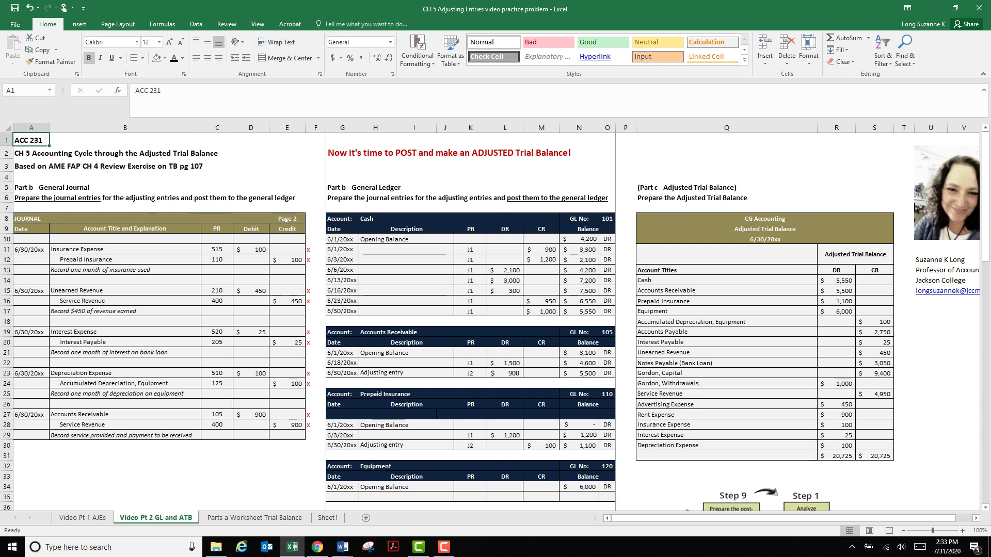
- Review the accounting cycle diagram below the adjusted trial balance, undoing the accidental move of the picture
scroll(495, 320, "down", 9)
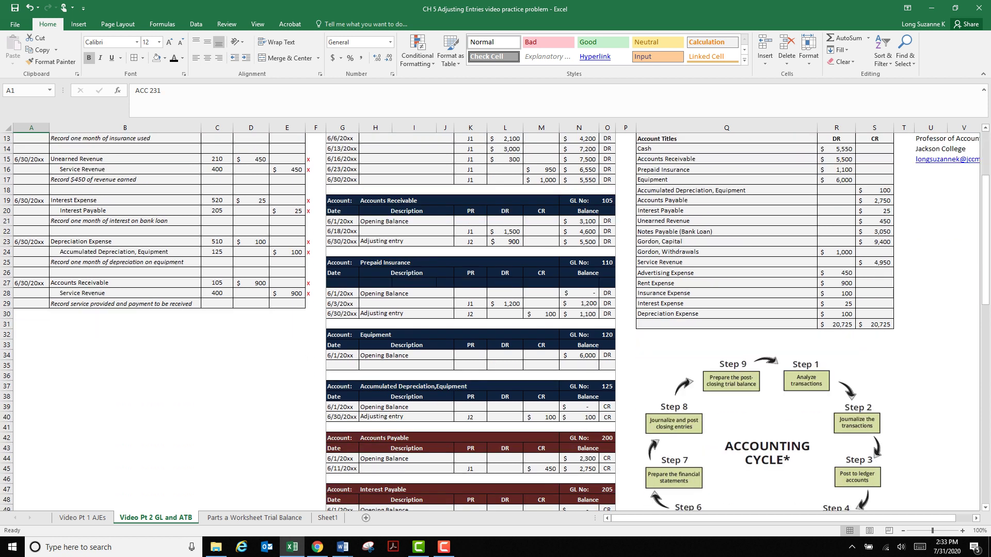
scroll(495, 320, "down", 1)
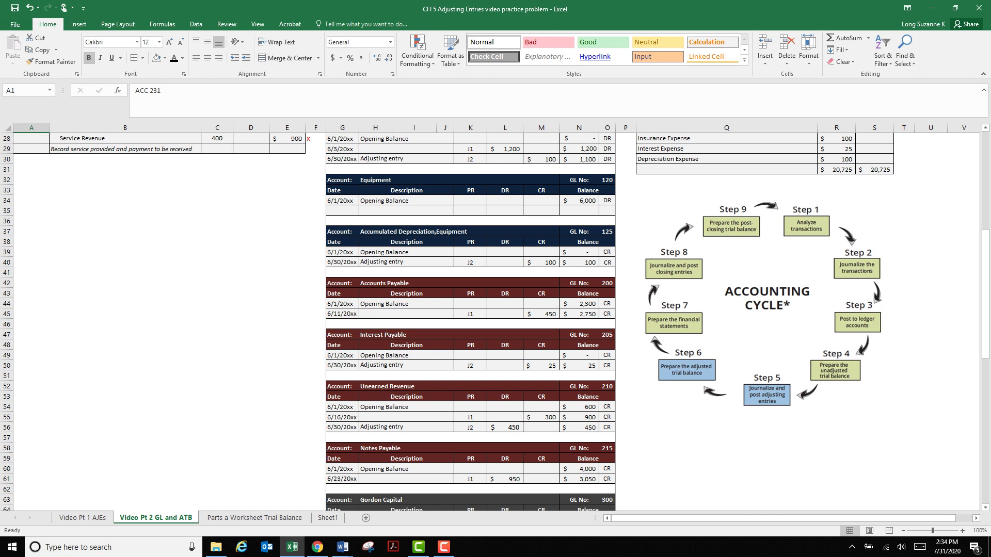
left_click_drag(763, 303, 727, 302)
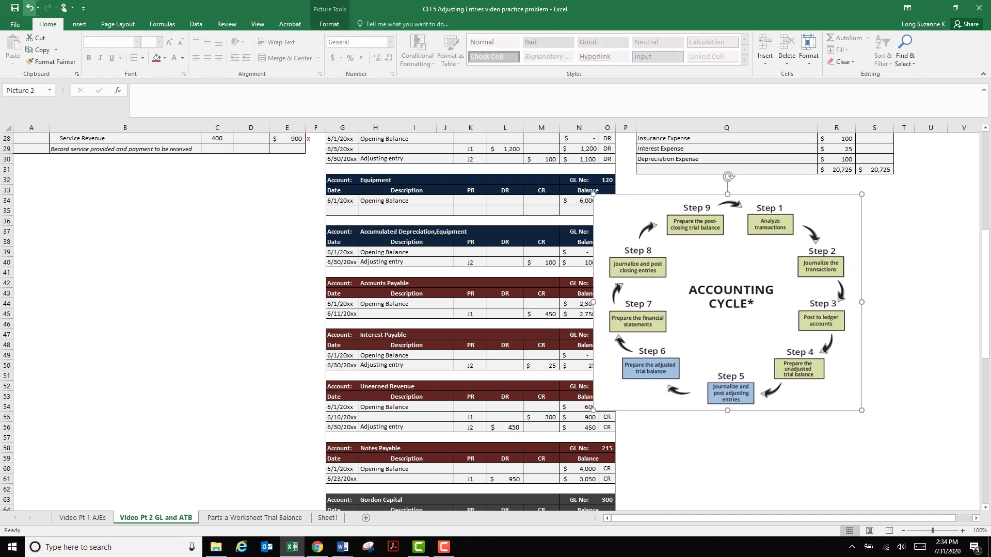
key("ctrl+z")
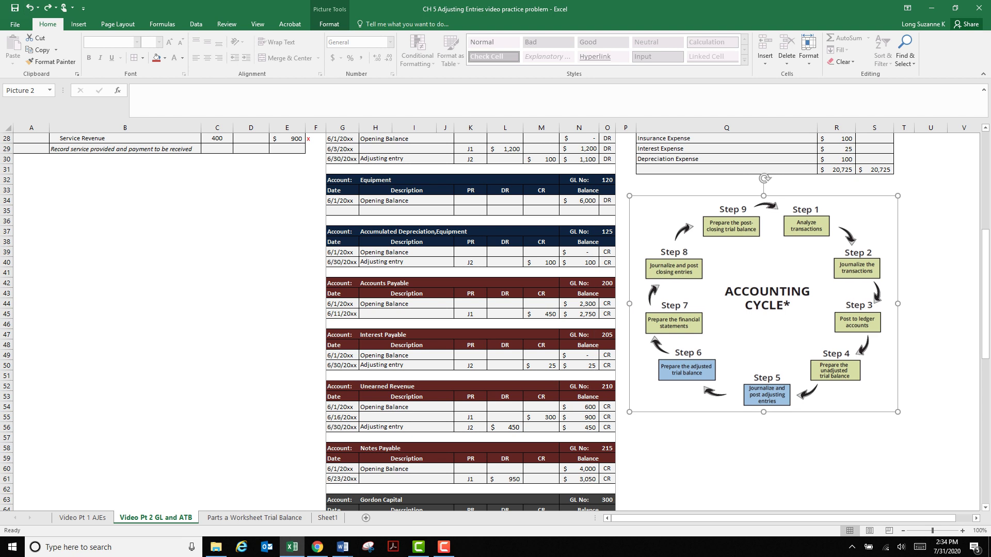
left_click(727, 458)
scroll(727, 458, "up", 9)
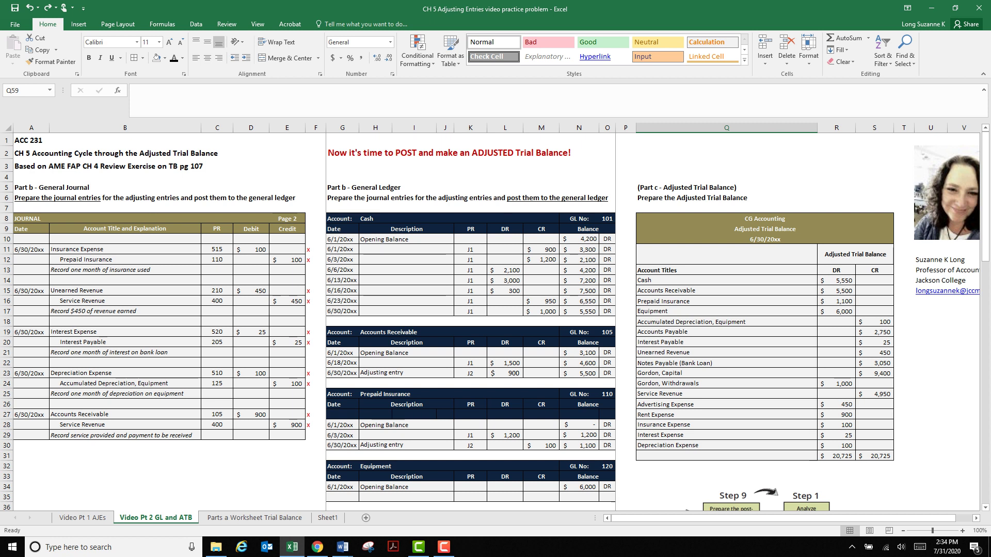
left_click(443, 547)
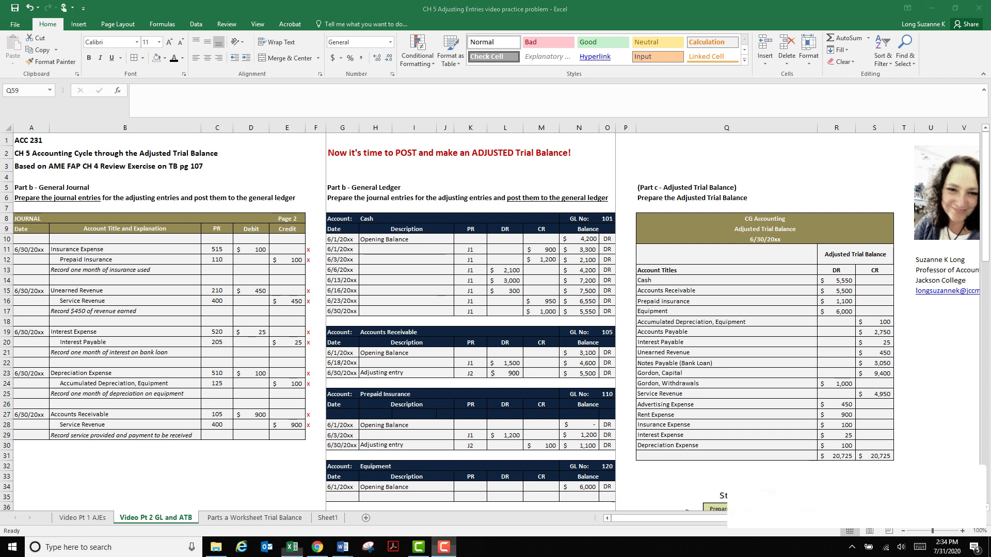